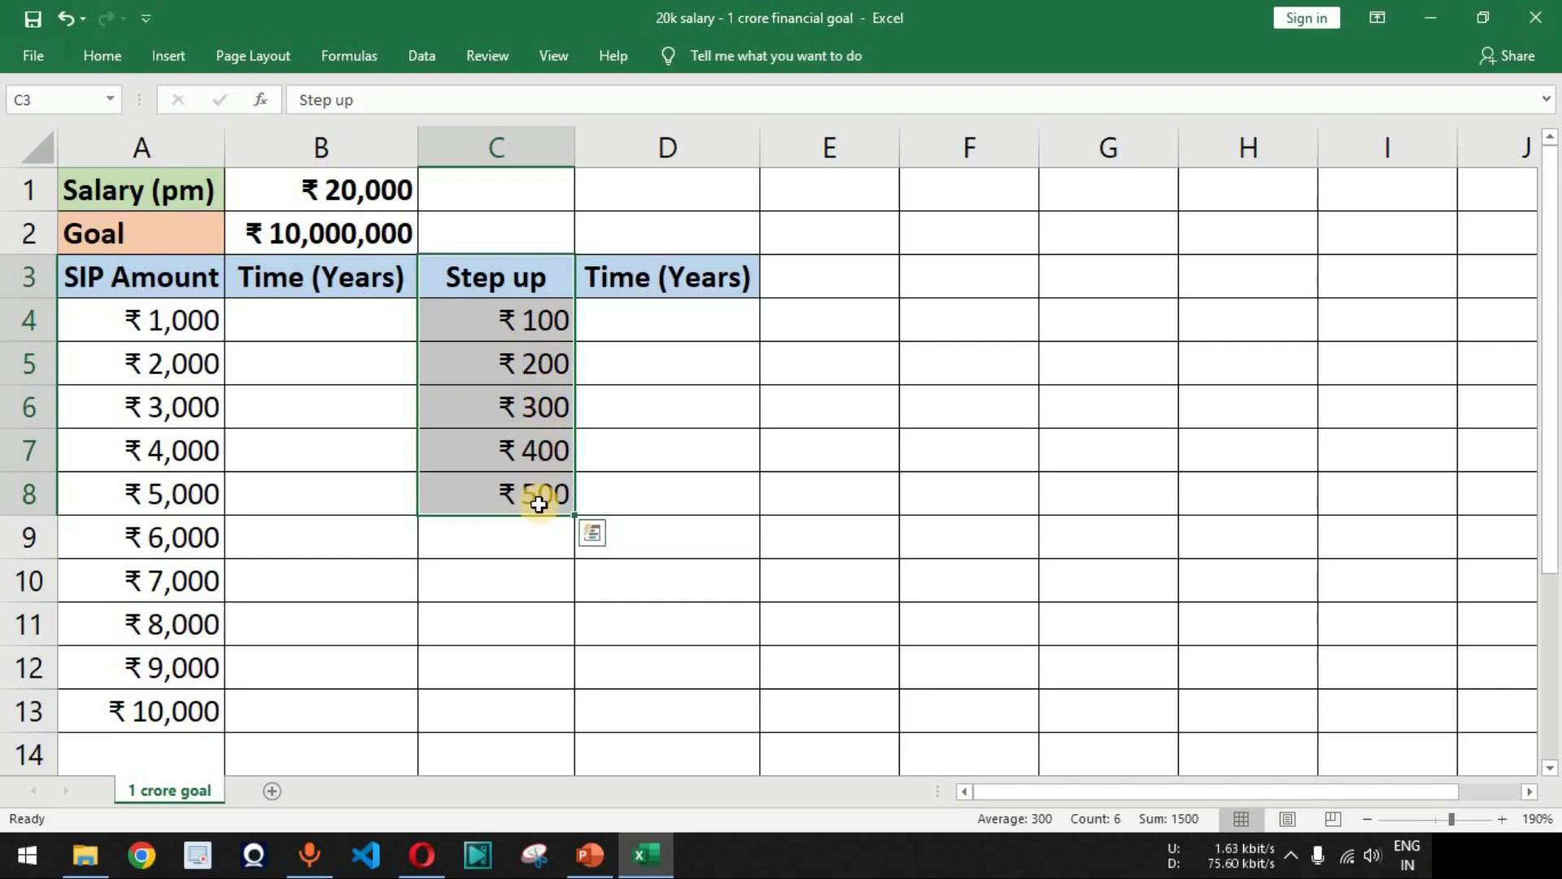
# - Review the Time (Years) columns, the monthly salary, the goal and the first SIP amount in the sheet
pyautogui.moveTo(666, 276); pyautogui.dragTo(687, 700)
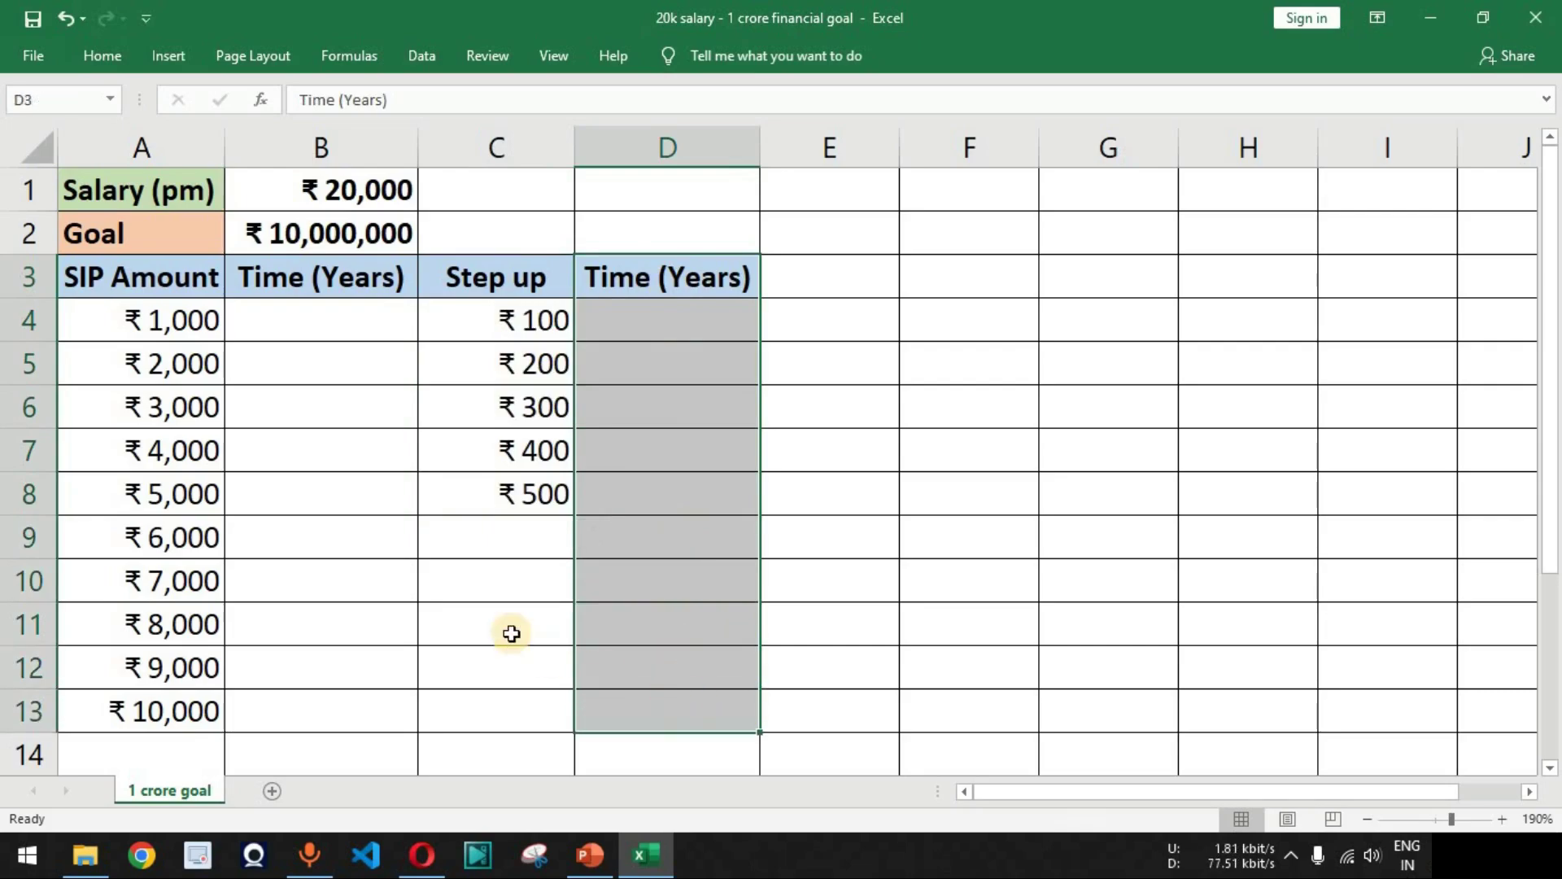
pyautogui.click(325, 332)
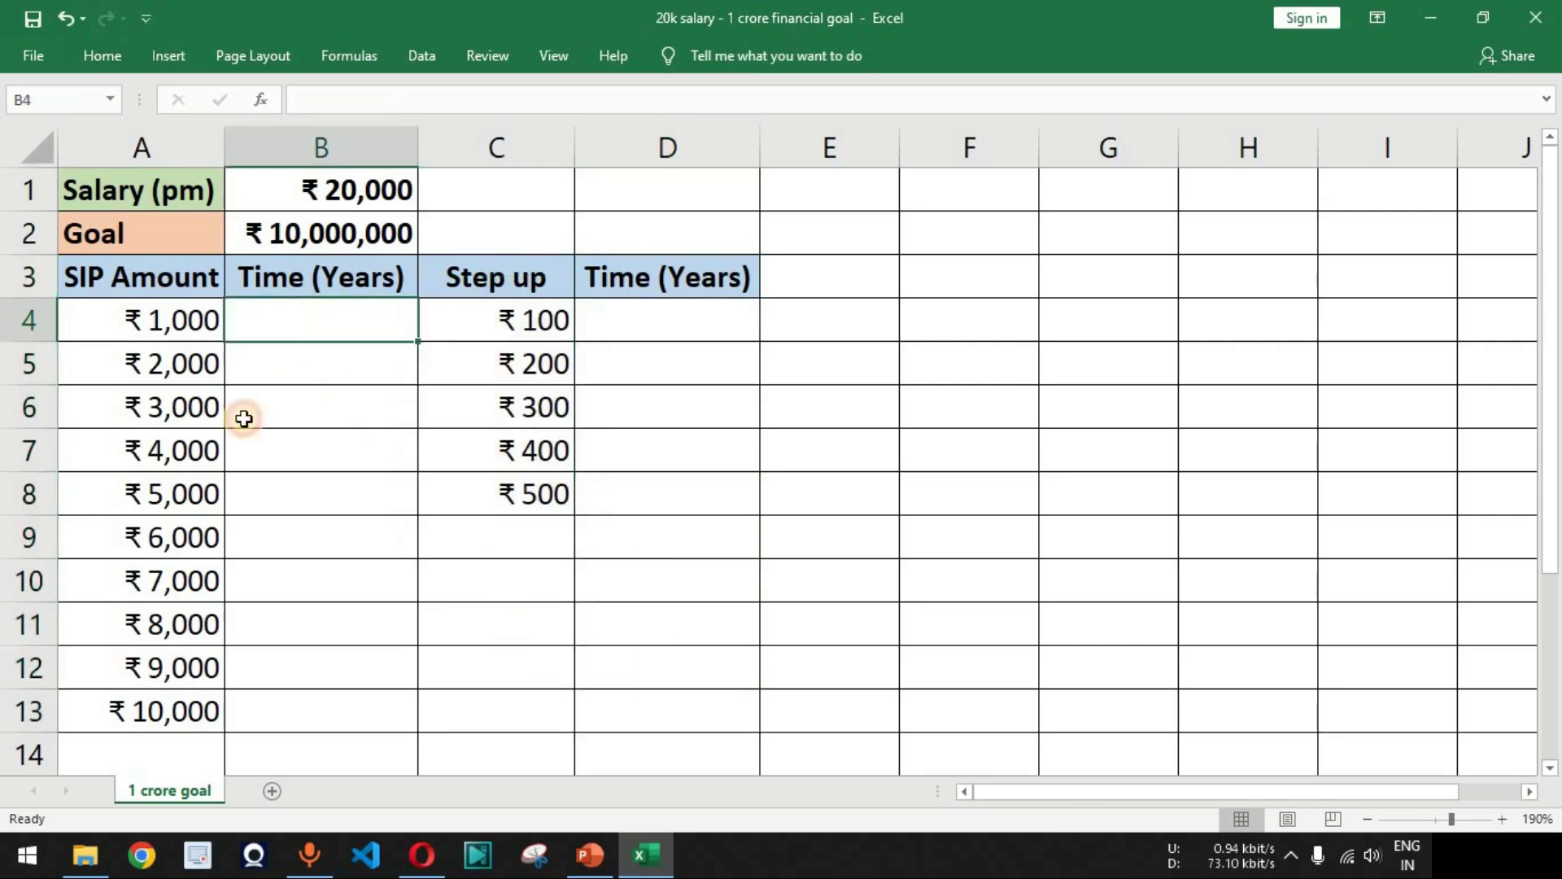
pyautogui.click(184, 326)
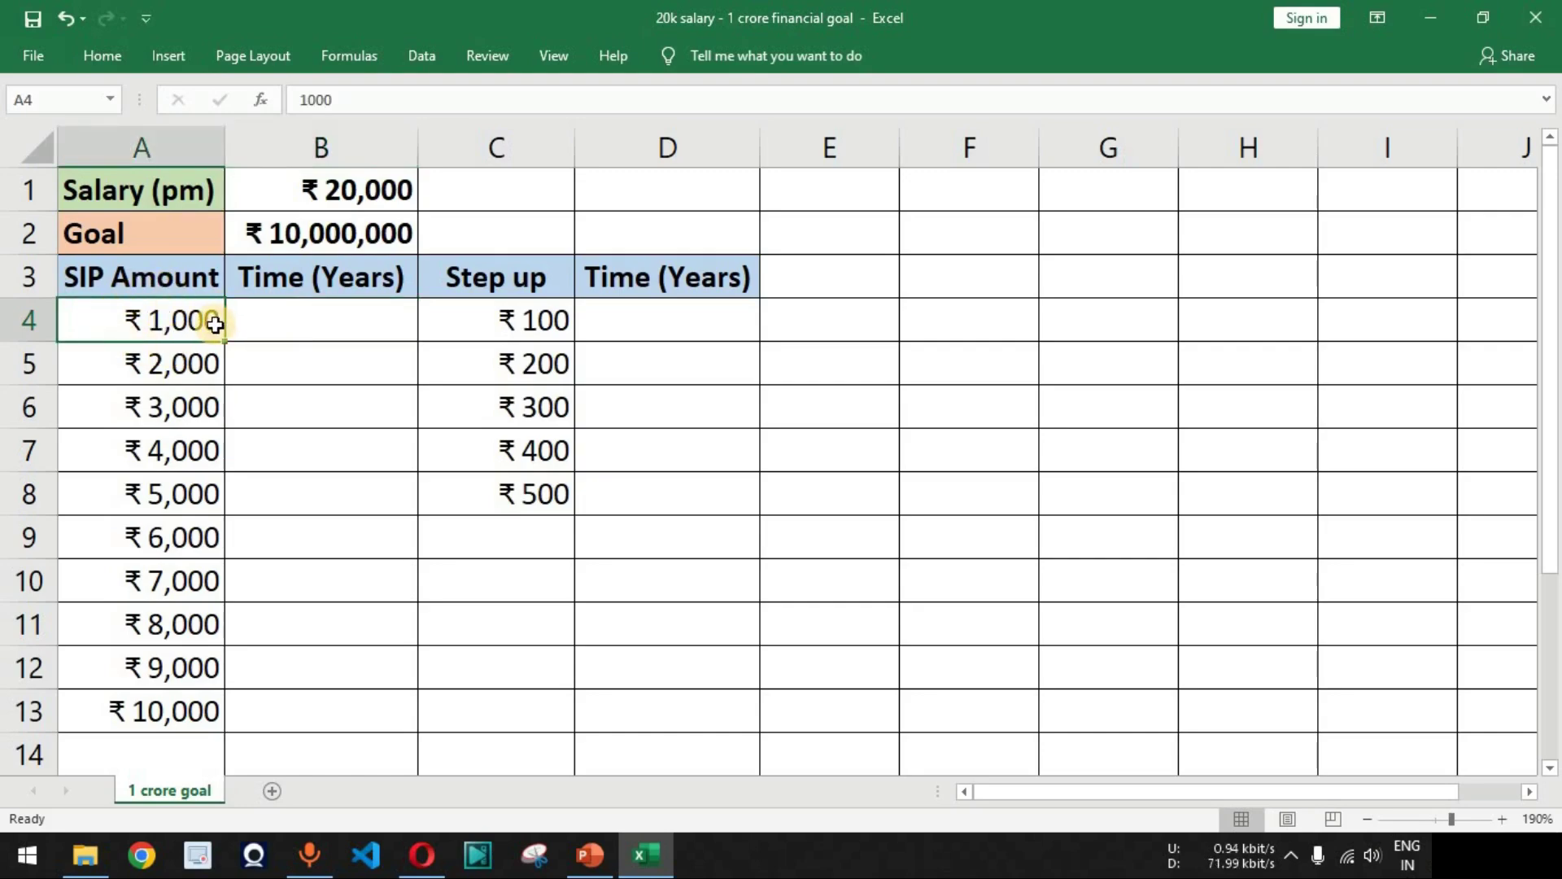
pyautogui.click(384, 193)
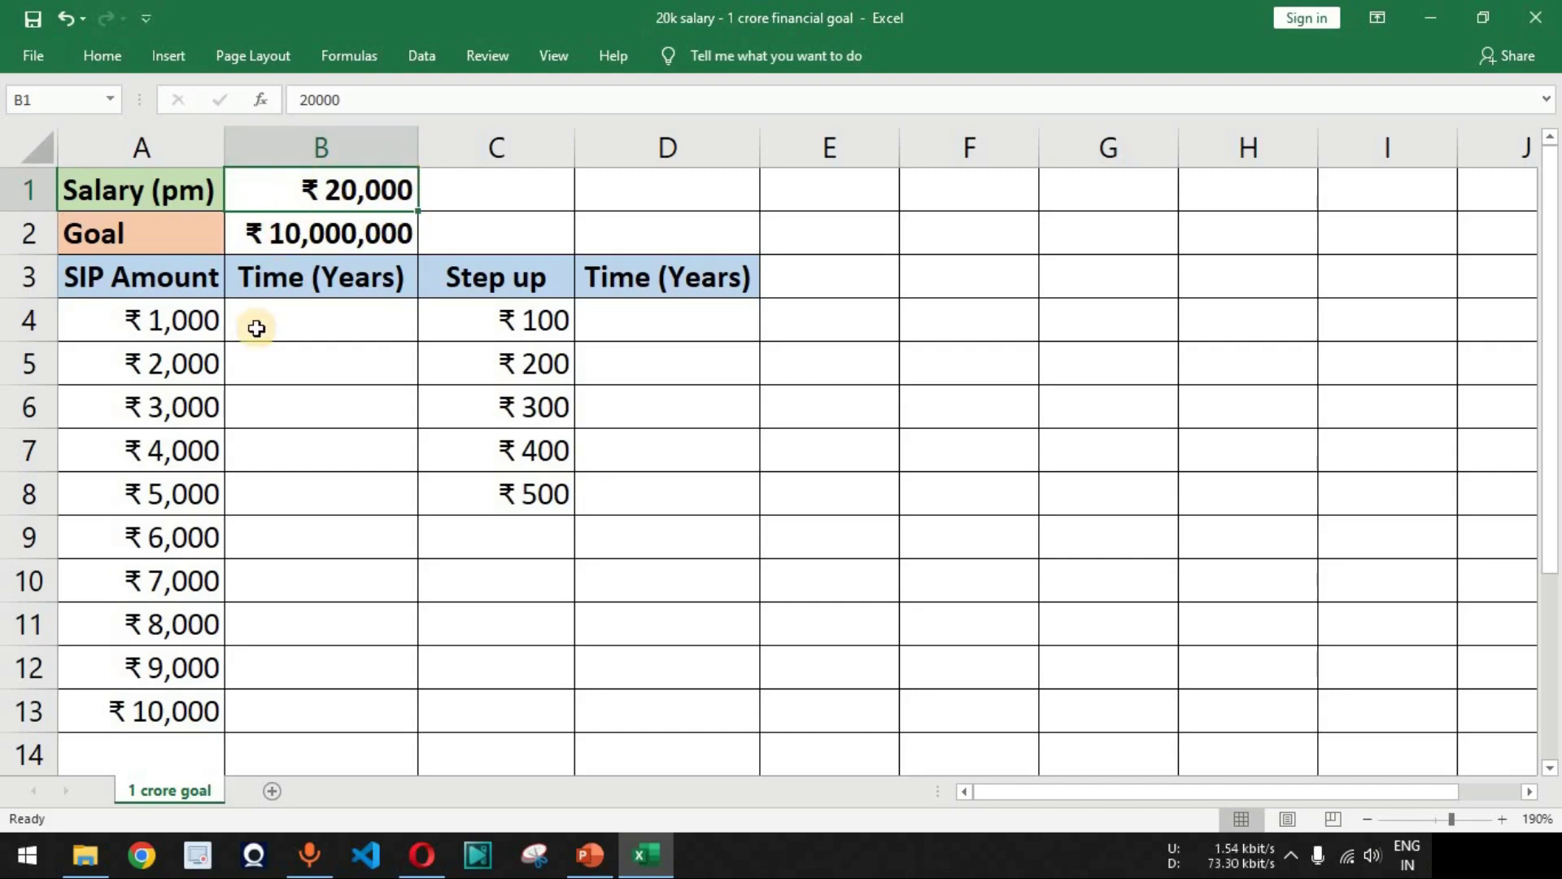
pyautogui.click(185, 320)
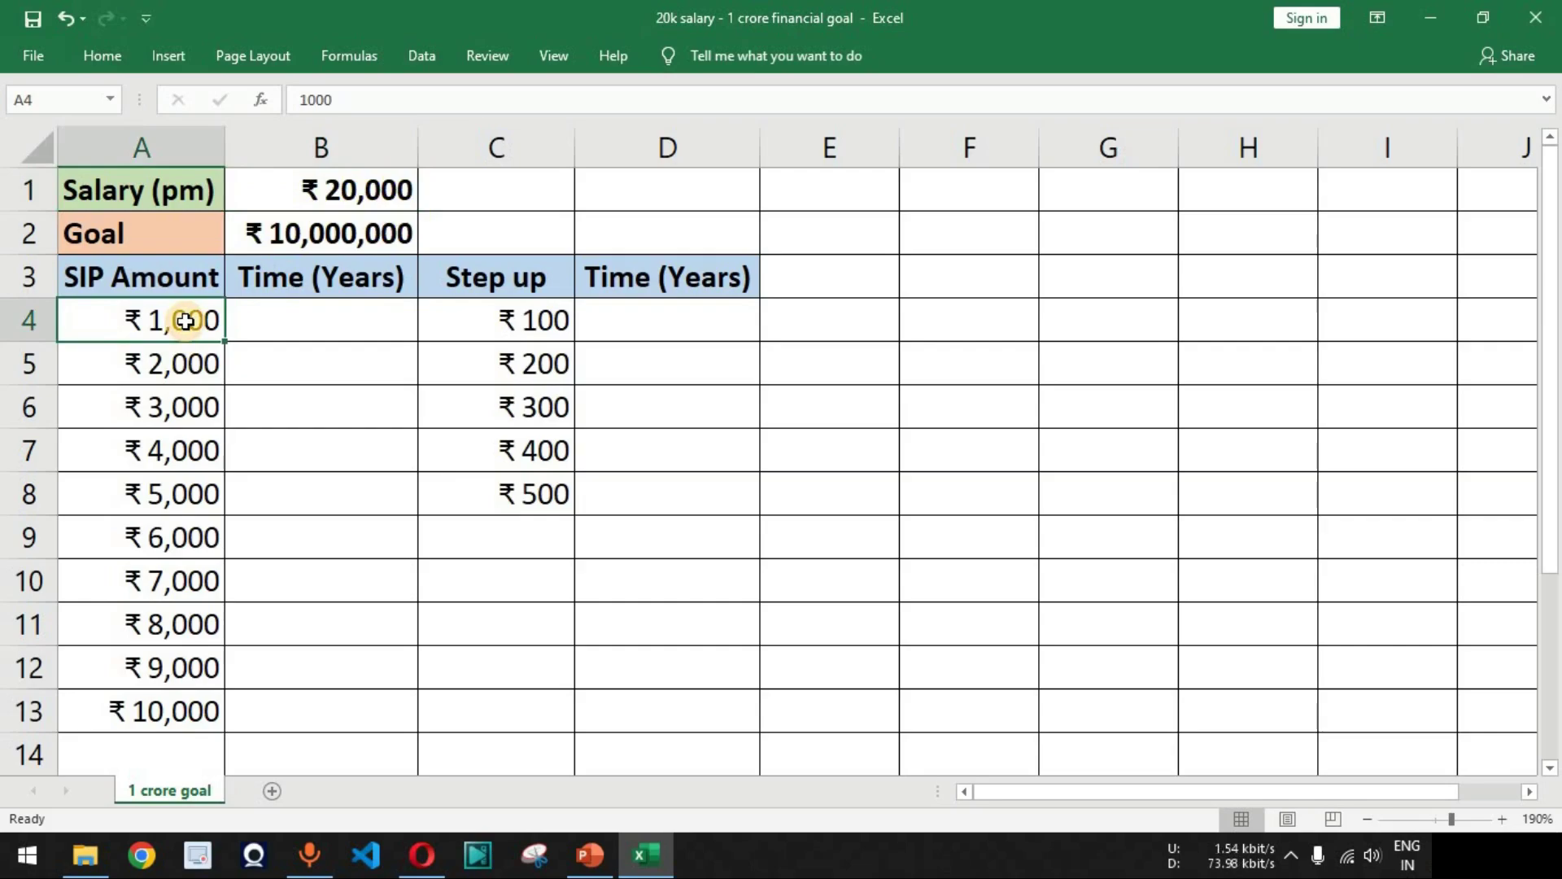
pyautogui.click(386, 233)
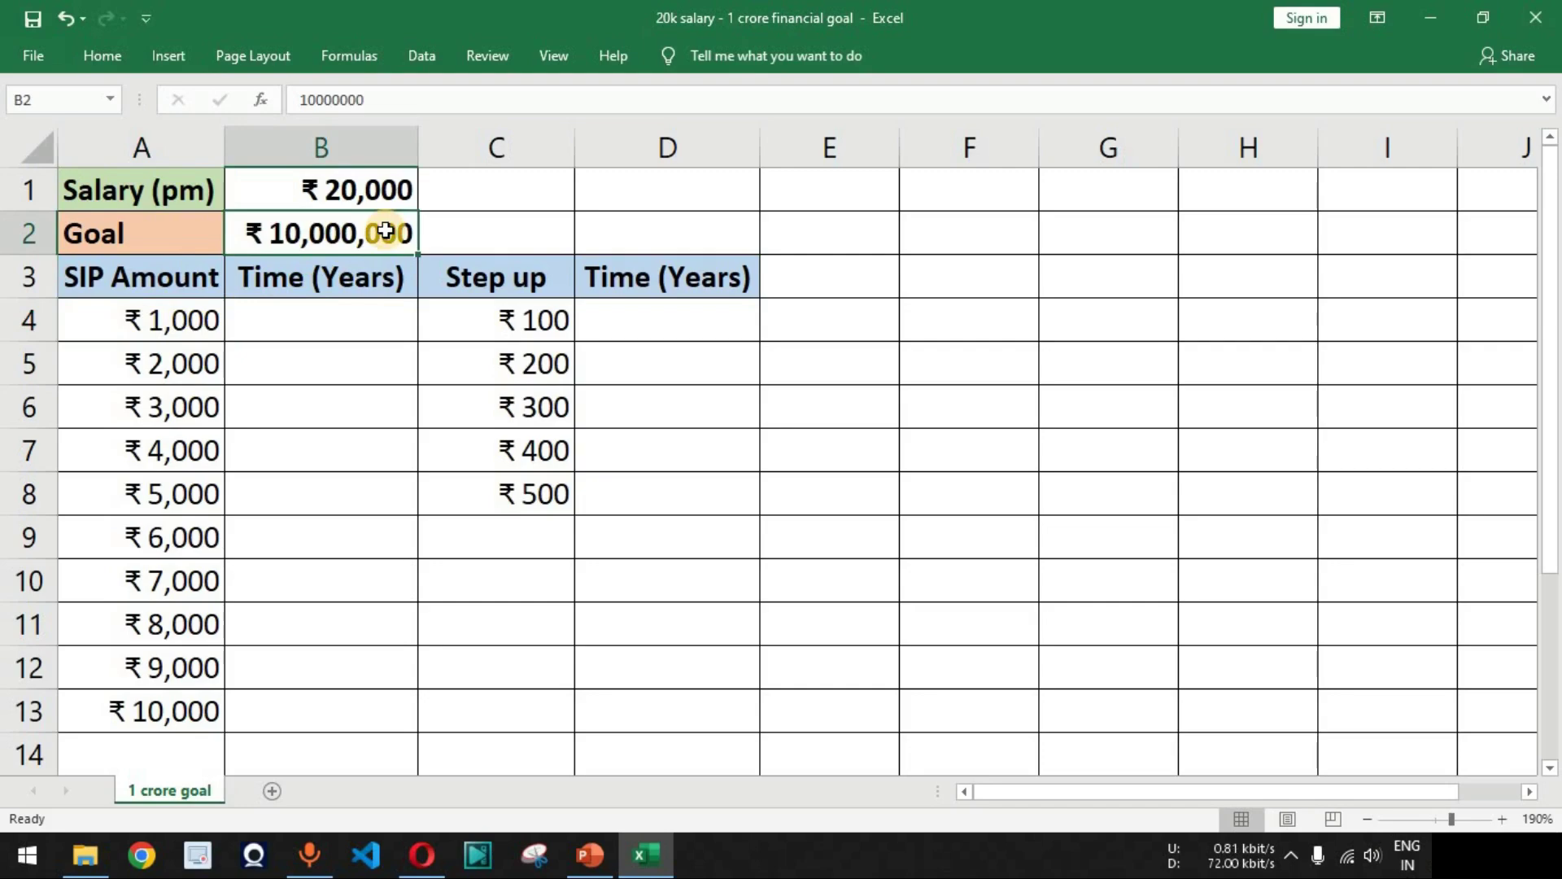
pyautogui.click(162, 324)
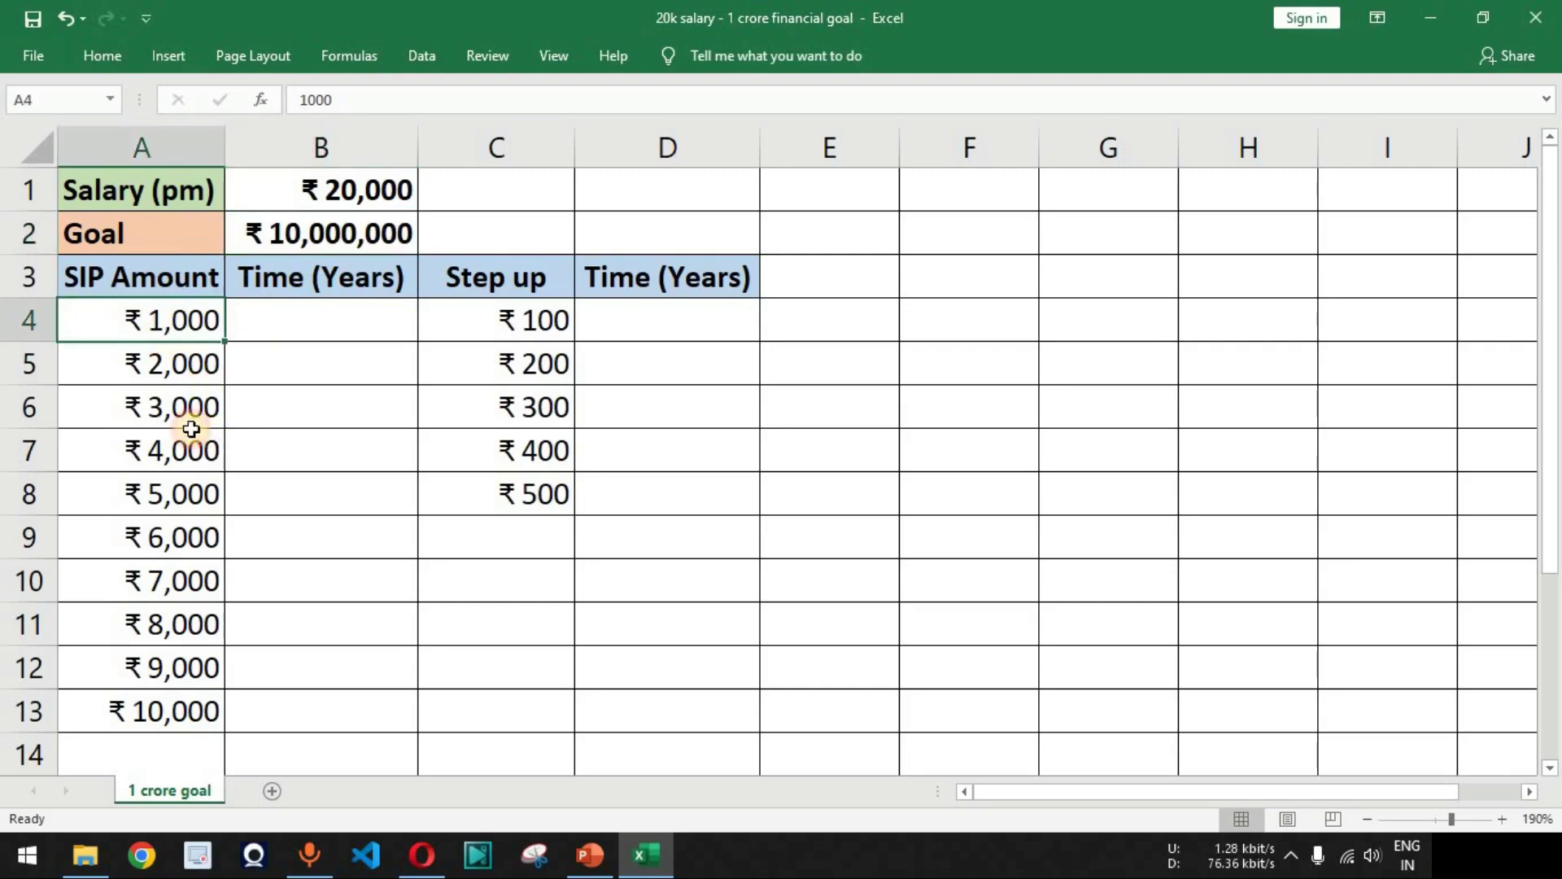
# - Switch to the Opera browser, search for "fincalc blog" and open the FinCalC Blog's Calculators page
pyautogui.click(432, 851)
pyautogui.write('fincalc blog')
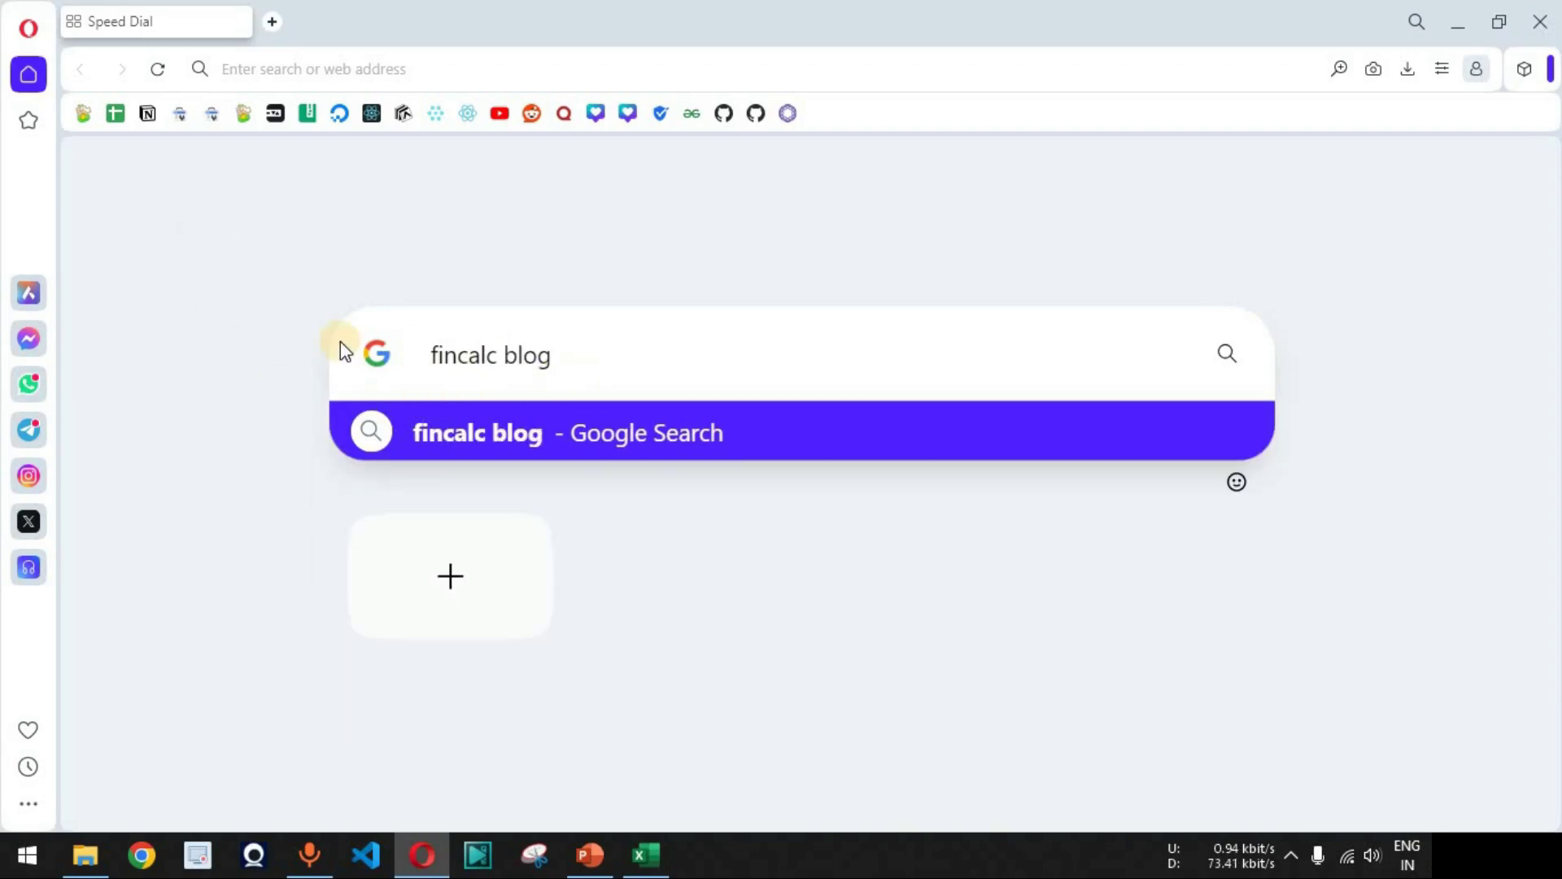
pyautogui.press('Return')
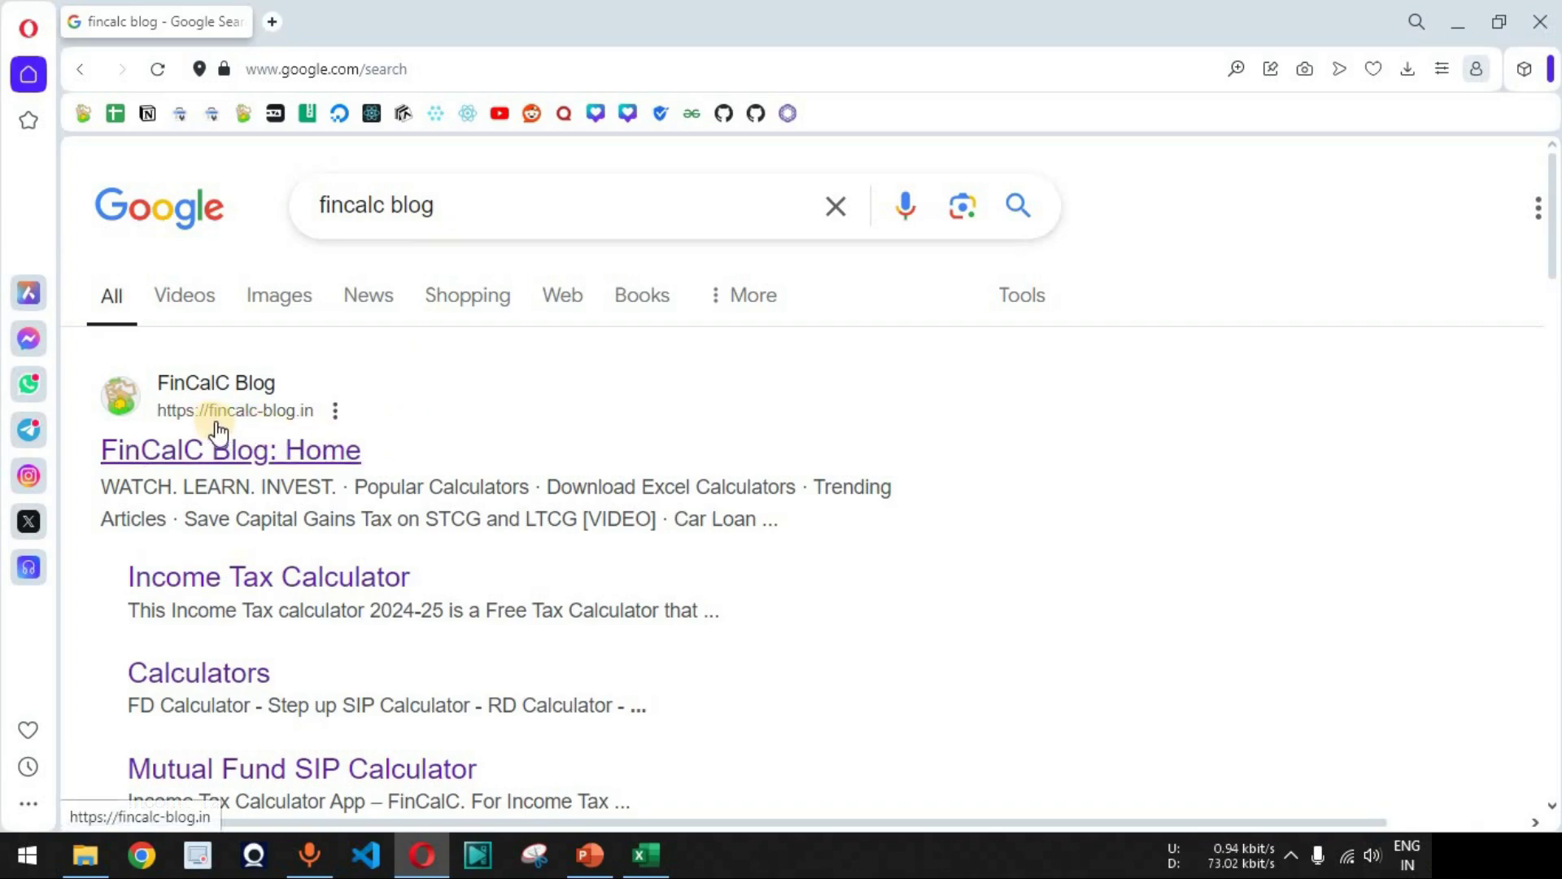
pyautogui.click(254, 459)
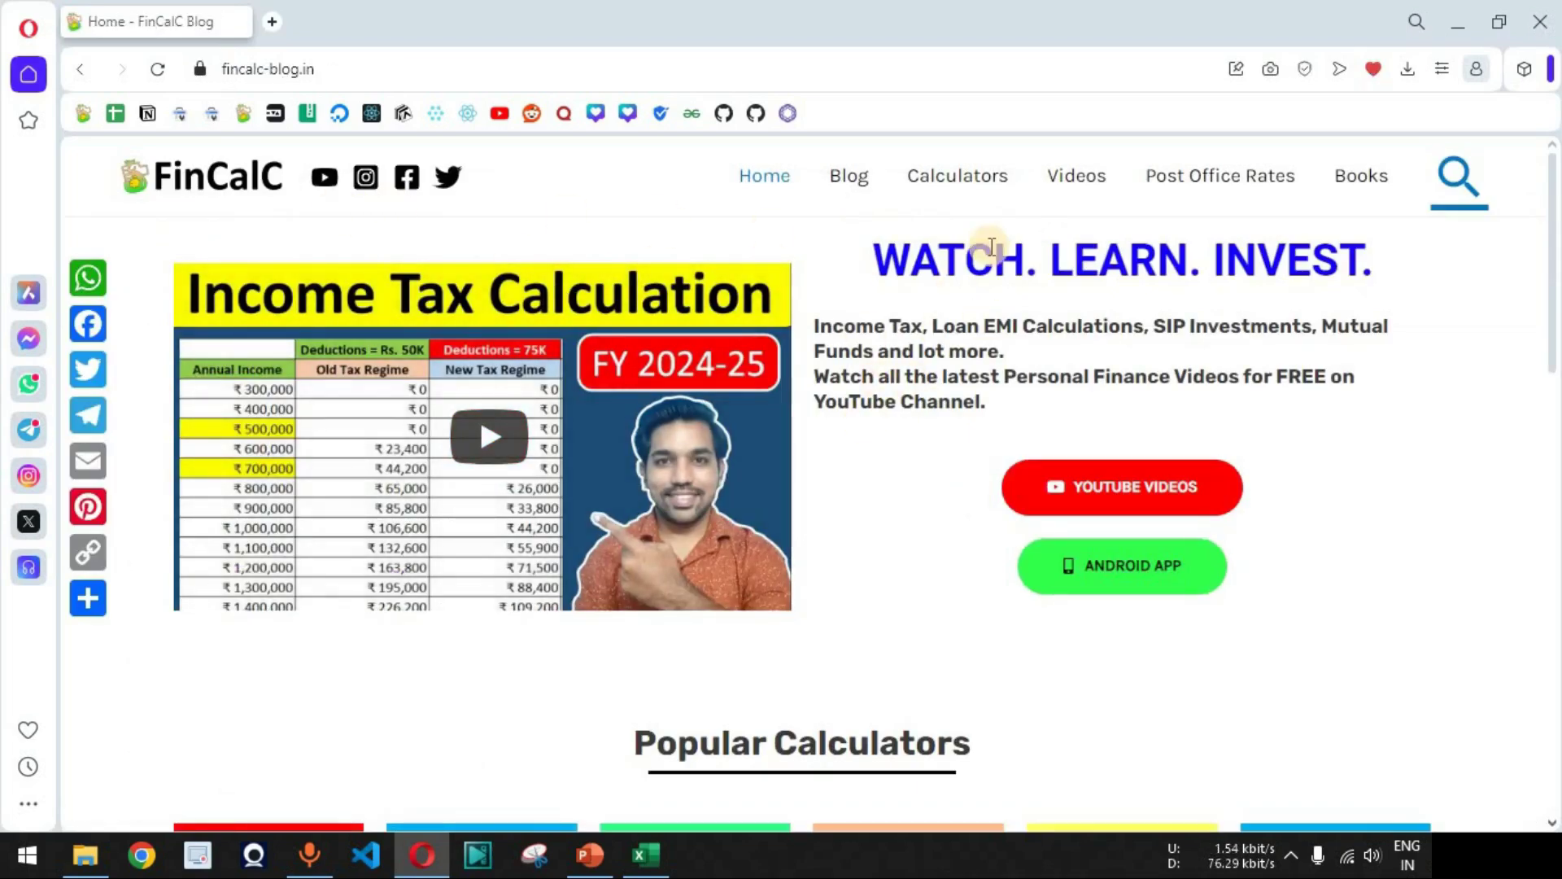
pyautogui.click(958, 177)
# - Browse the available calculators, including Step up SIP, and open the SIP Calculator
pyautogui.scroll(-5, 1462, 483)
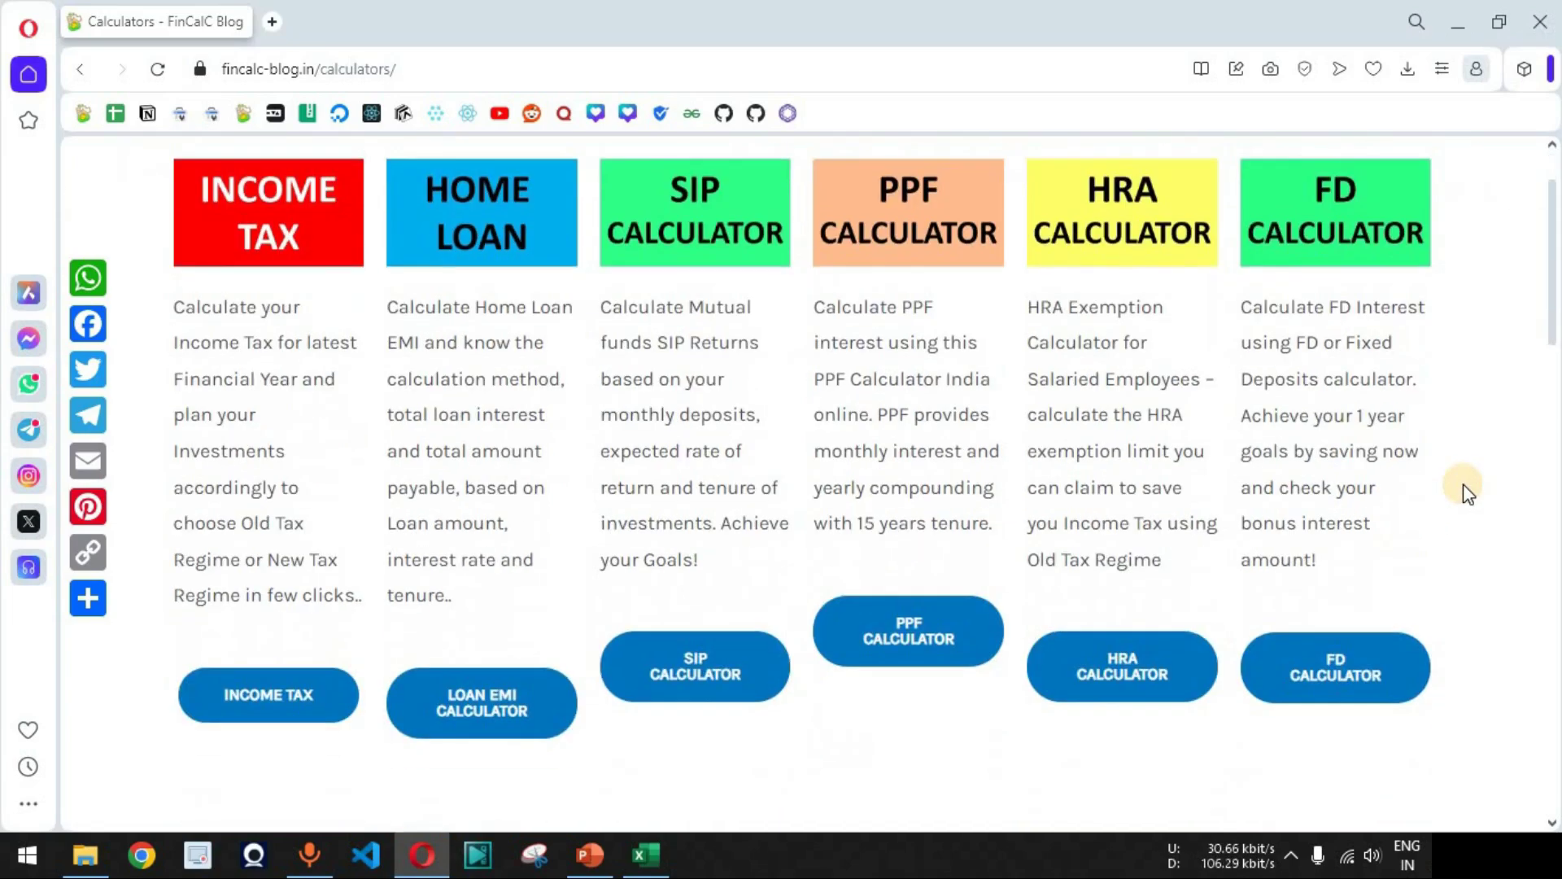
pyautogui.scroll(-5, 1464, 488)
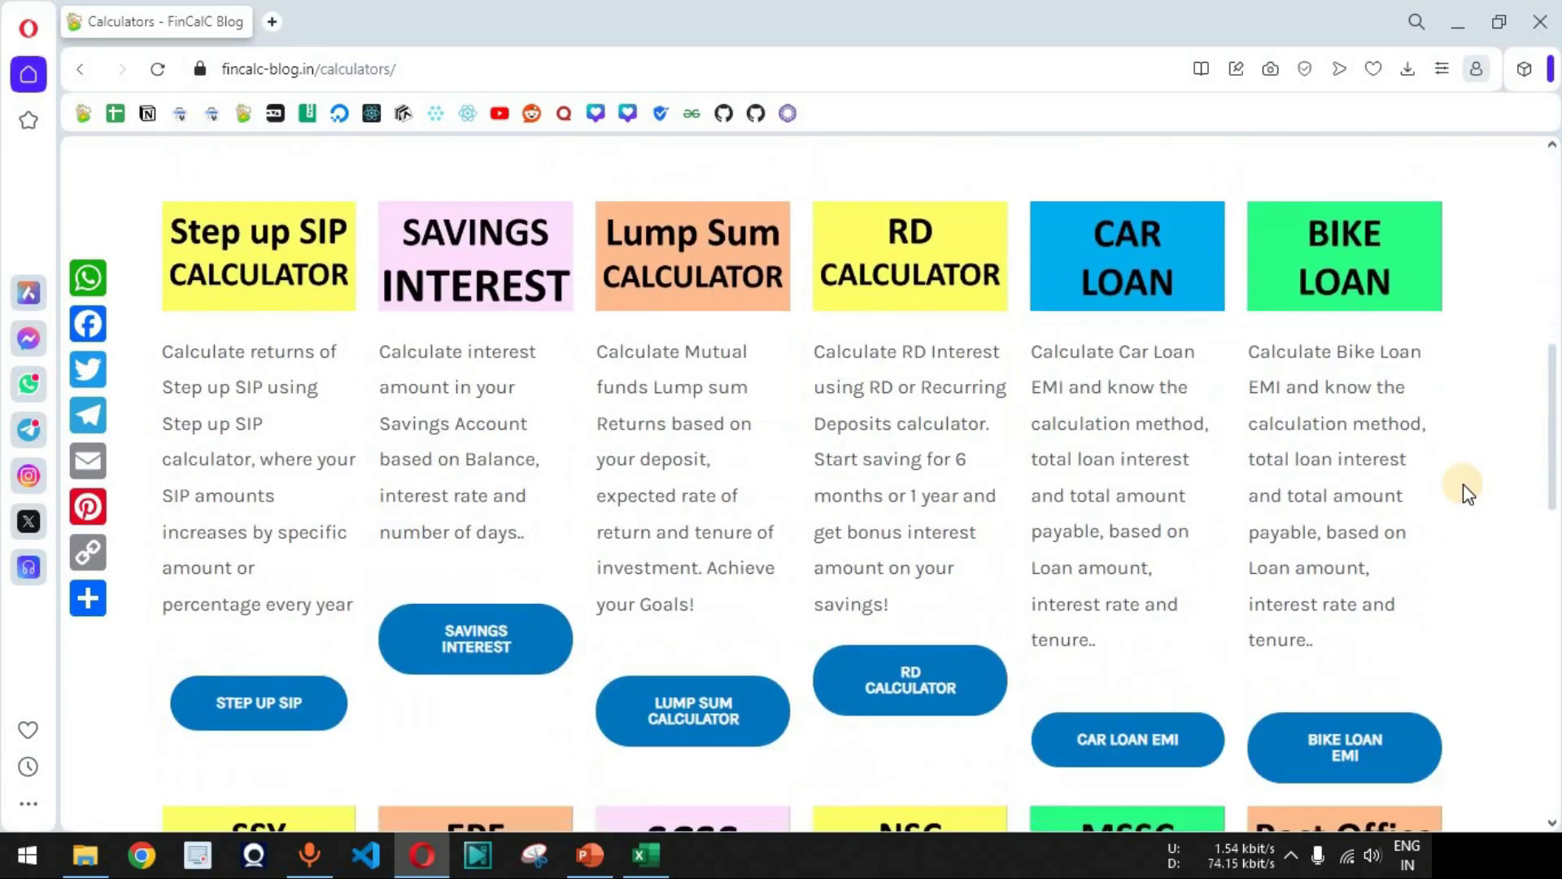
pyautogui.scroll(9, 1465, 489)
pyautogui.scroll(1, 1464, 488)
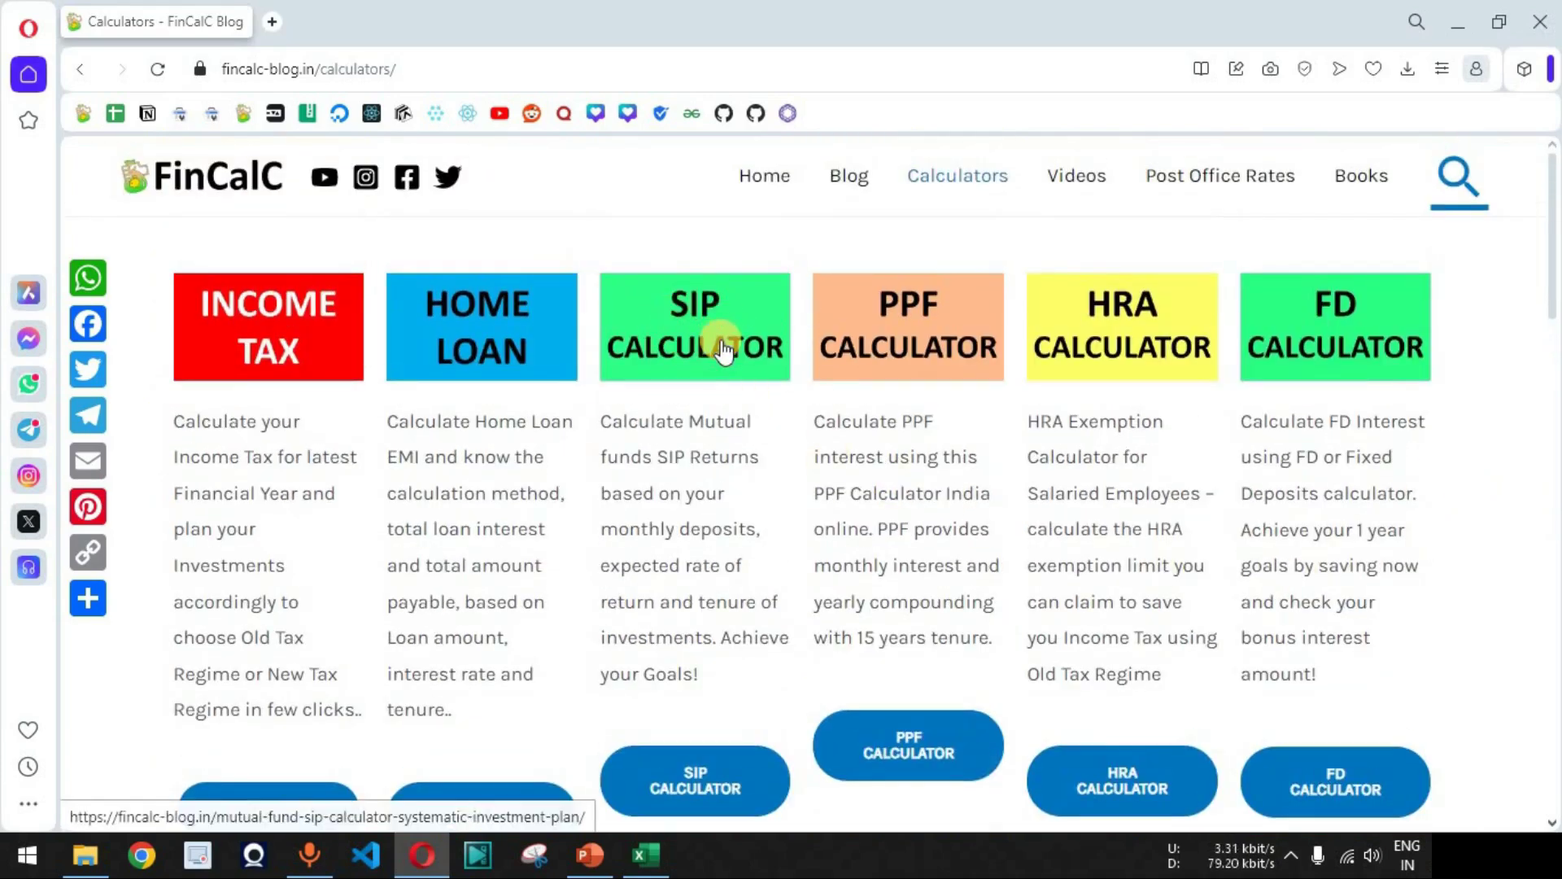
pyautogui.scroll(-3, 797, 427)
pyautogui.scroll(-5, 797, 440)
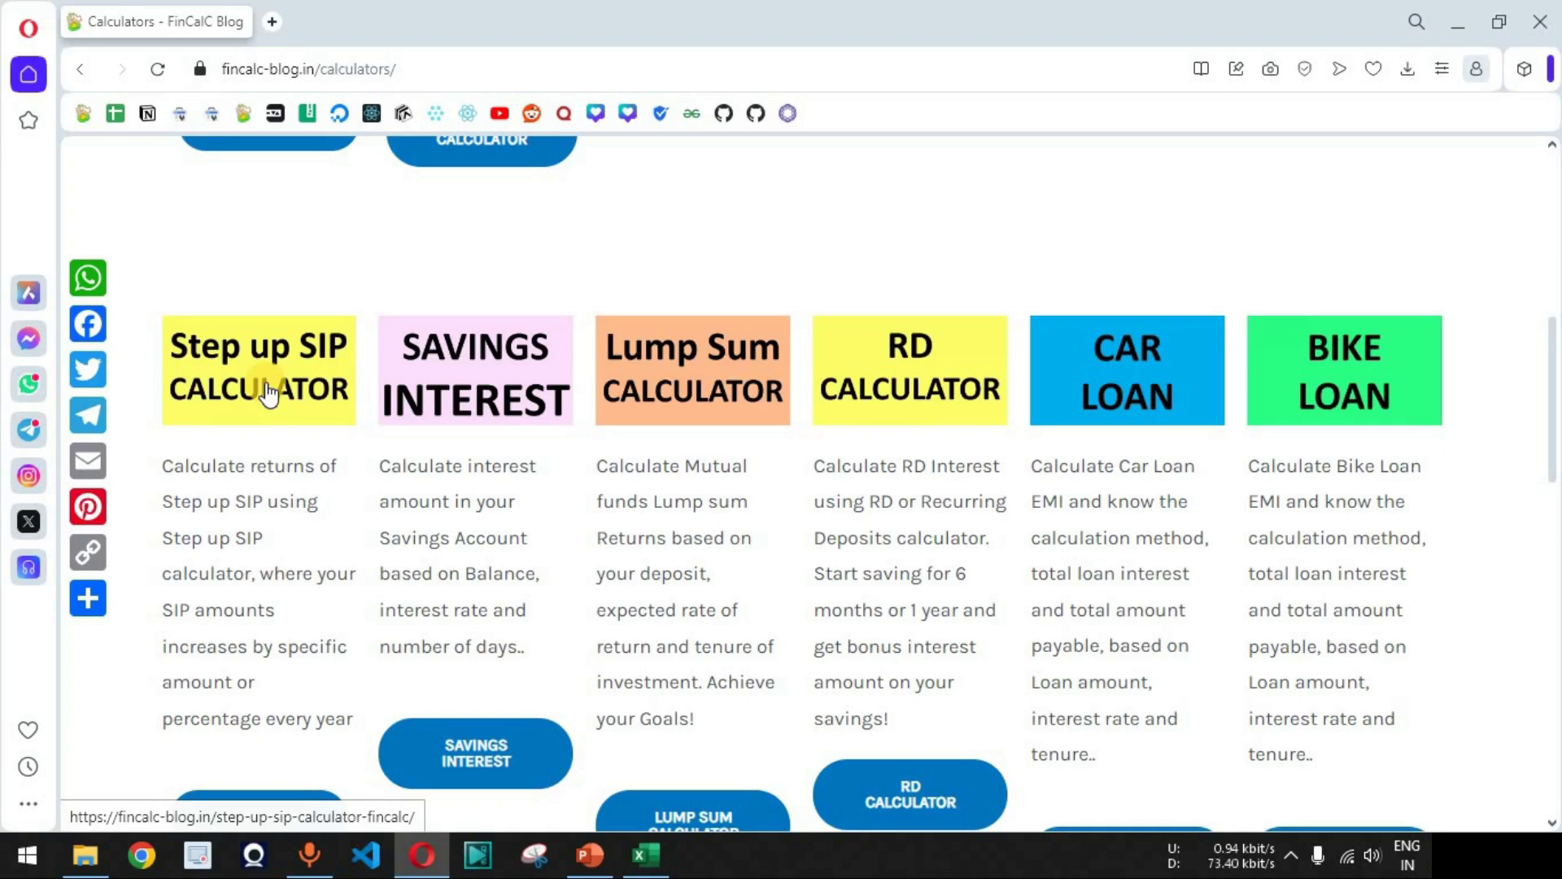
pyautogui.scroll(8, 882, 488)
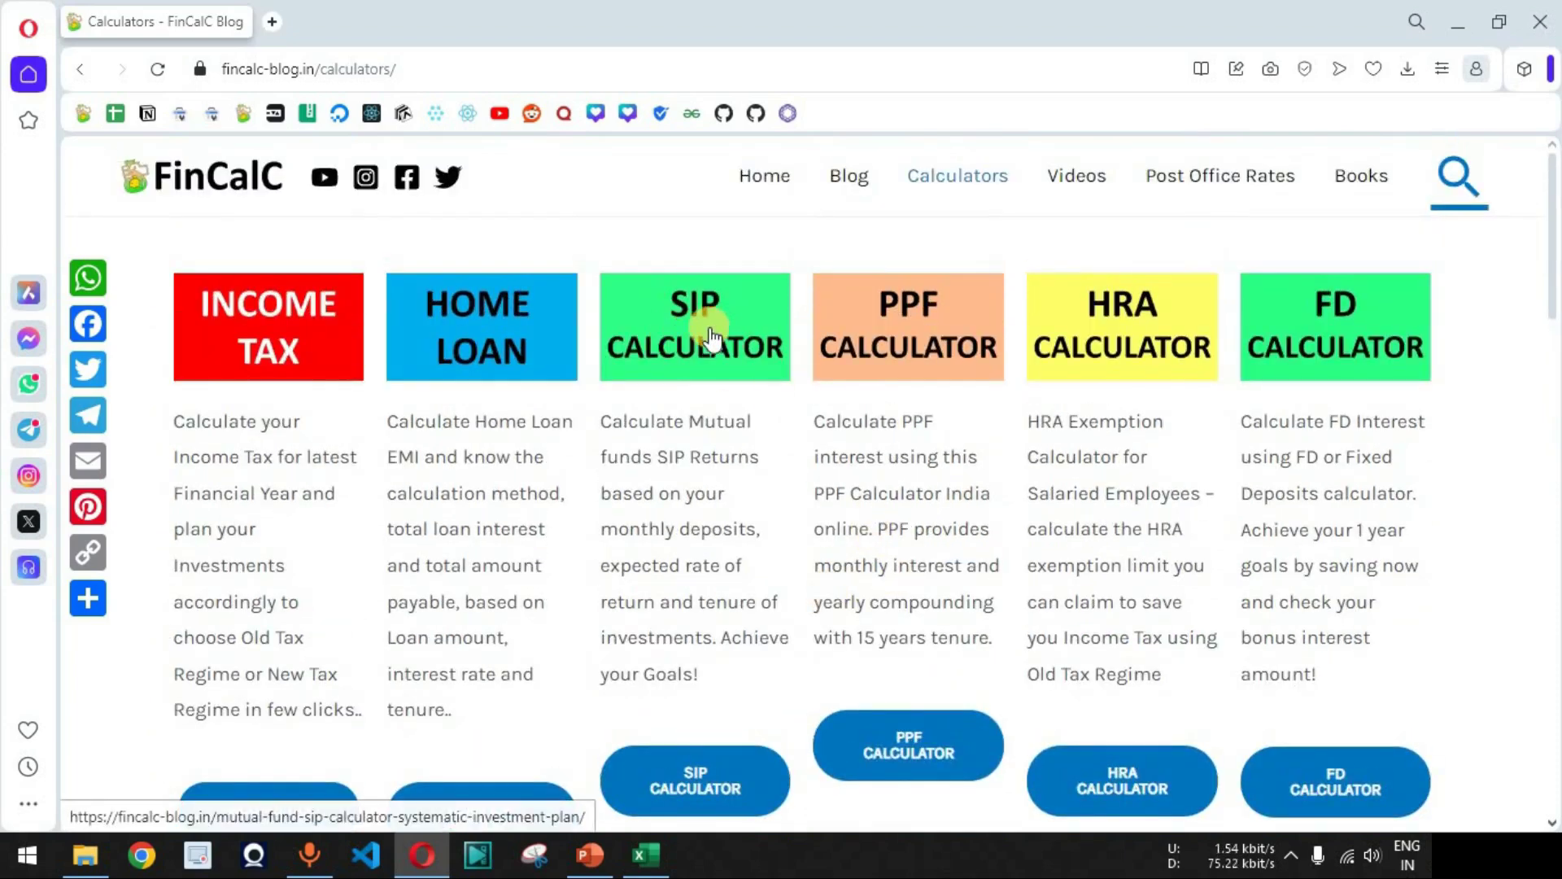
pyautogui.click(708, 336)
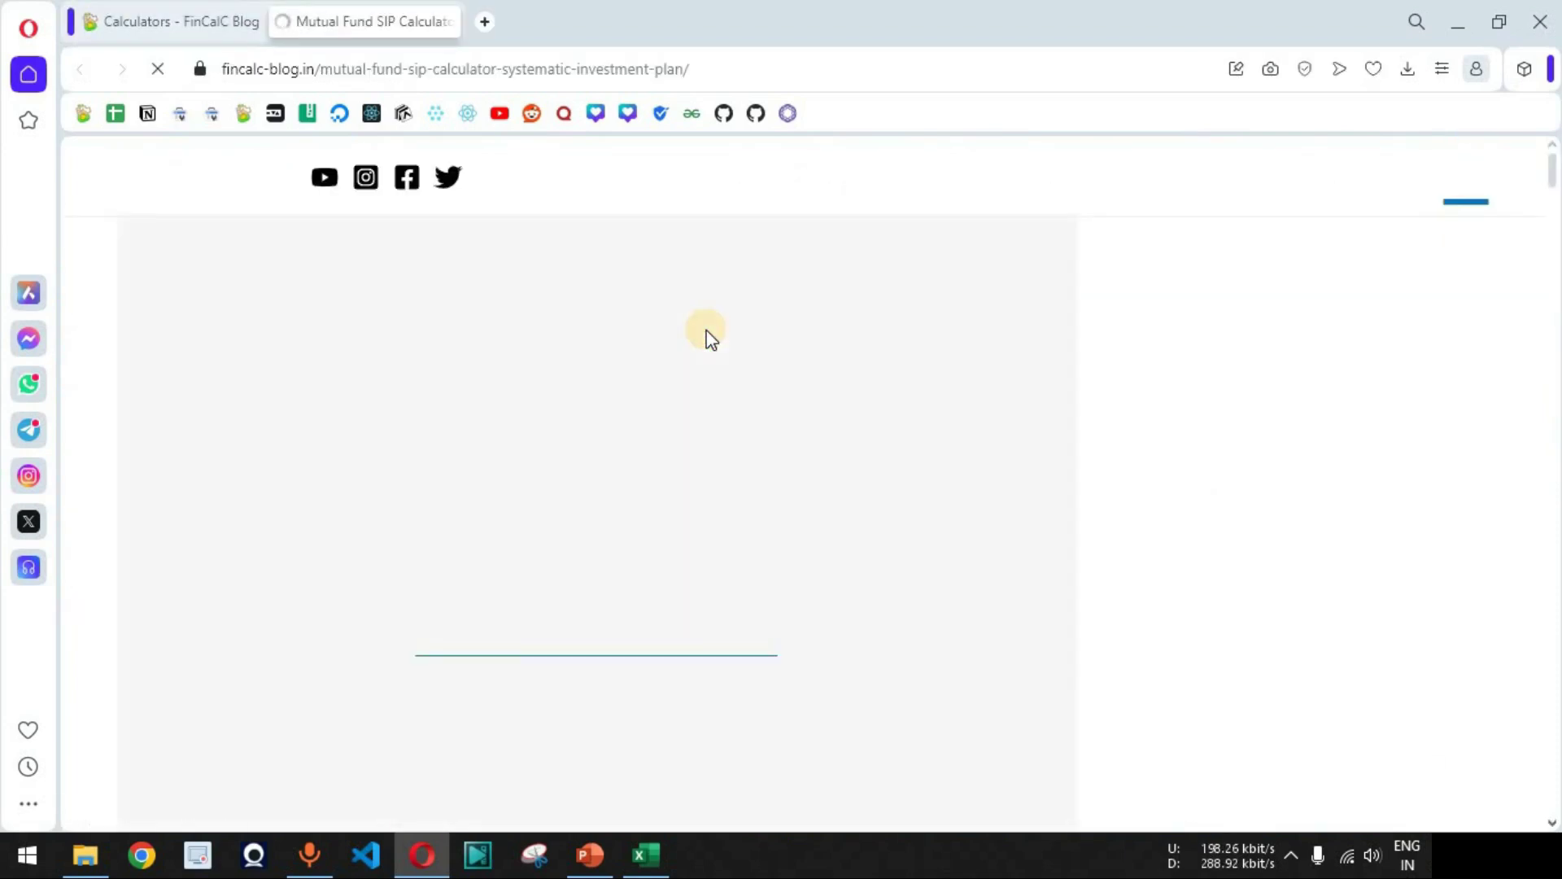
# - Switch to Excel and review the goal amount and the first SIP amount
pyautogui.click(646, 854)
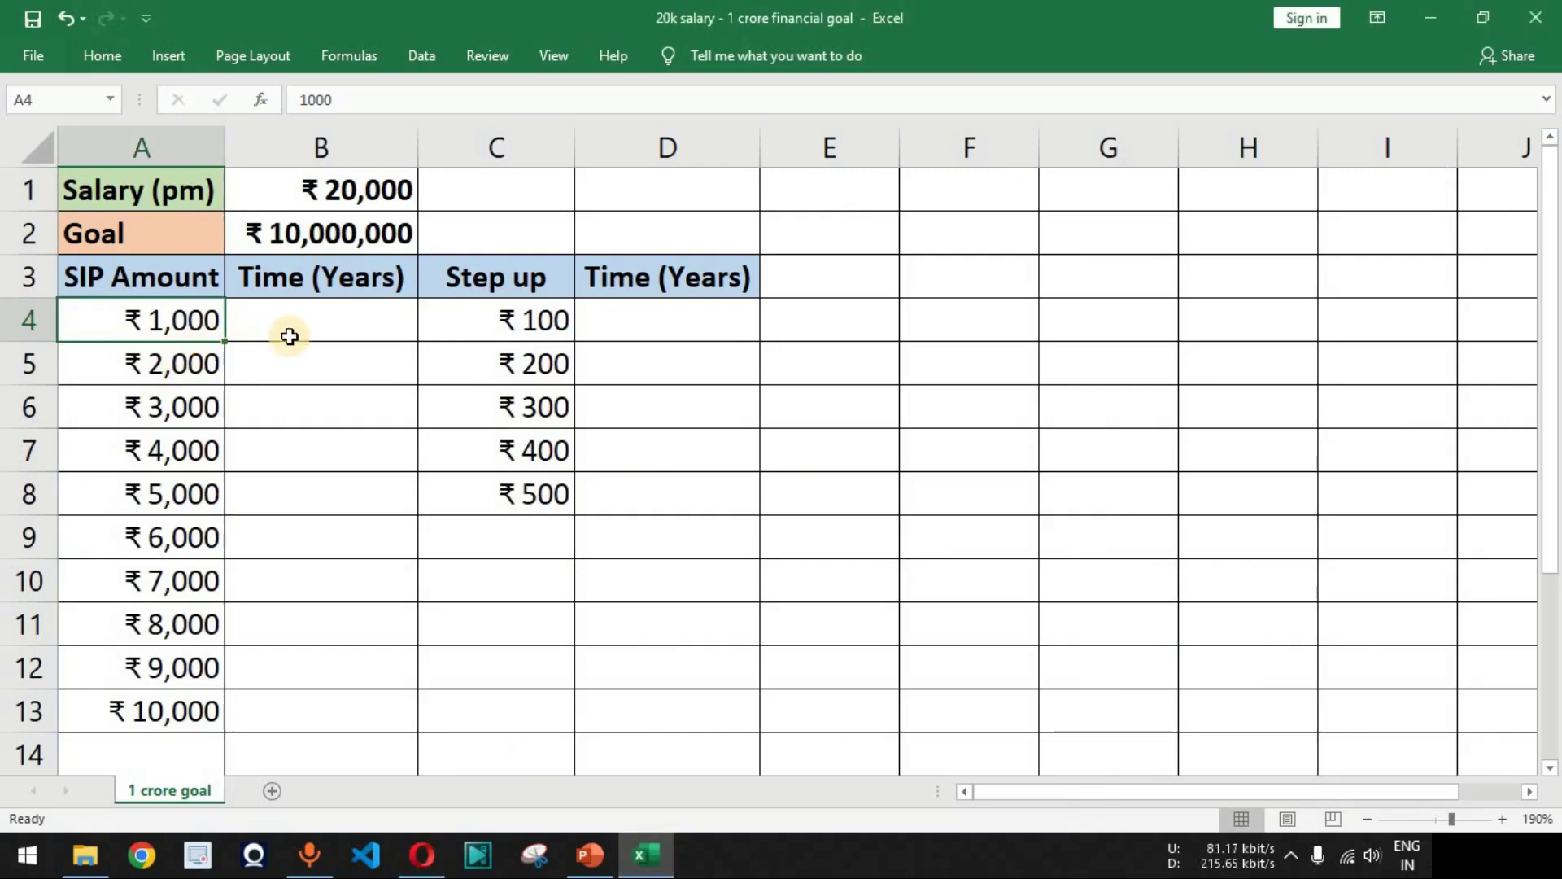
pyautogui.click(342, 232)
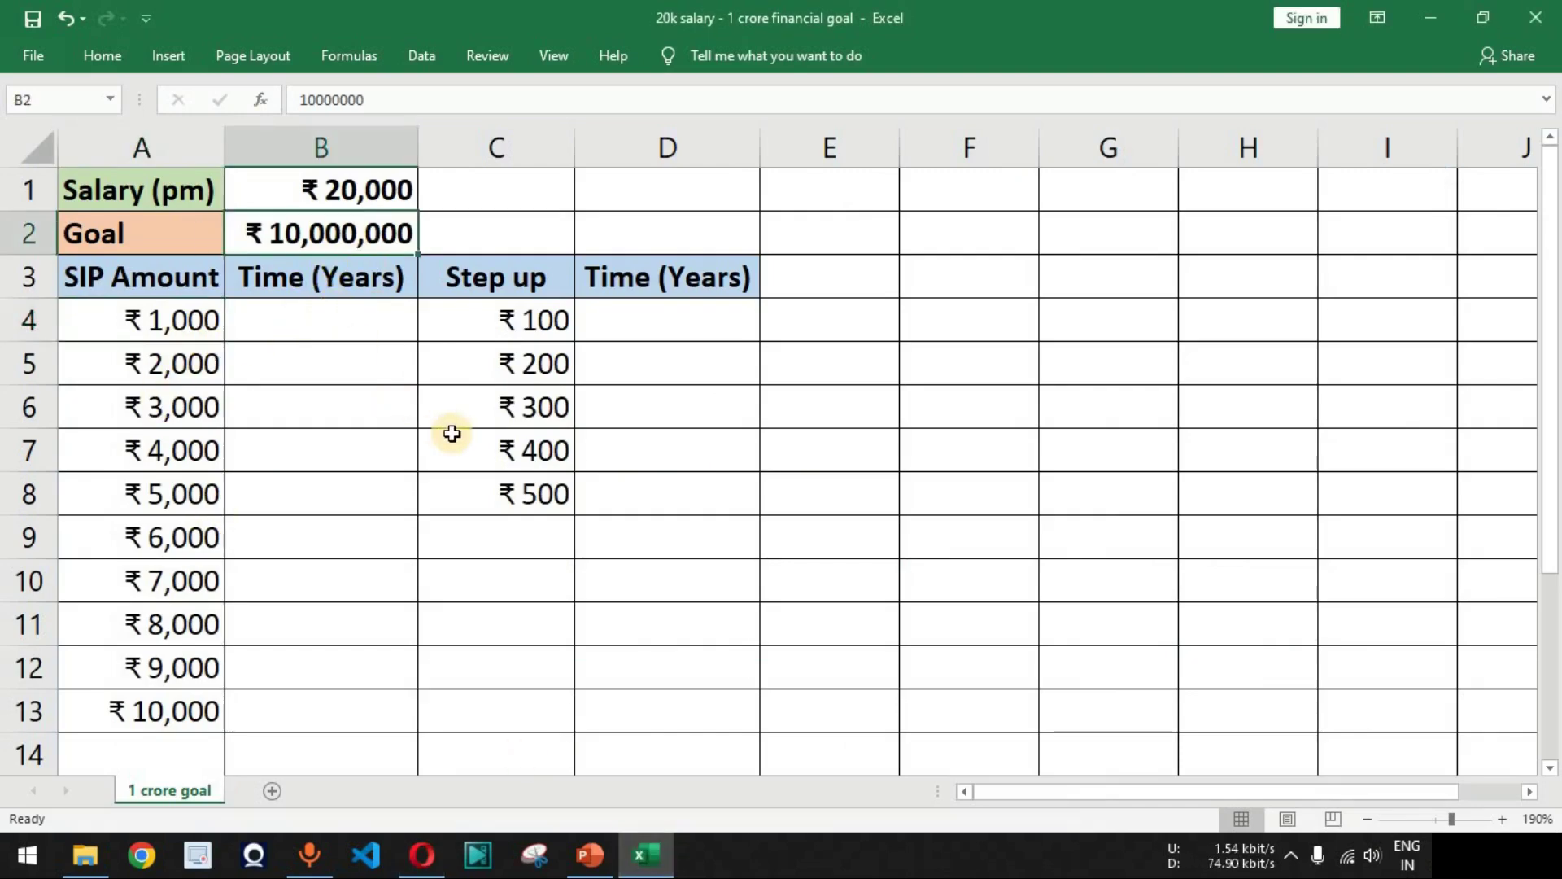
pyautogui.click(179, 328)
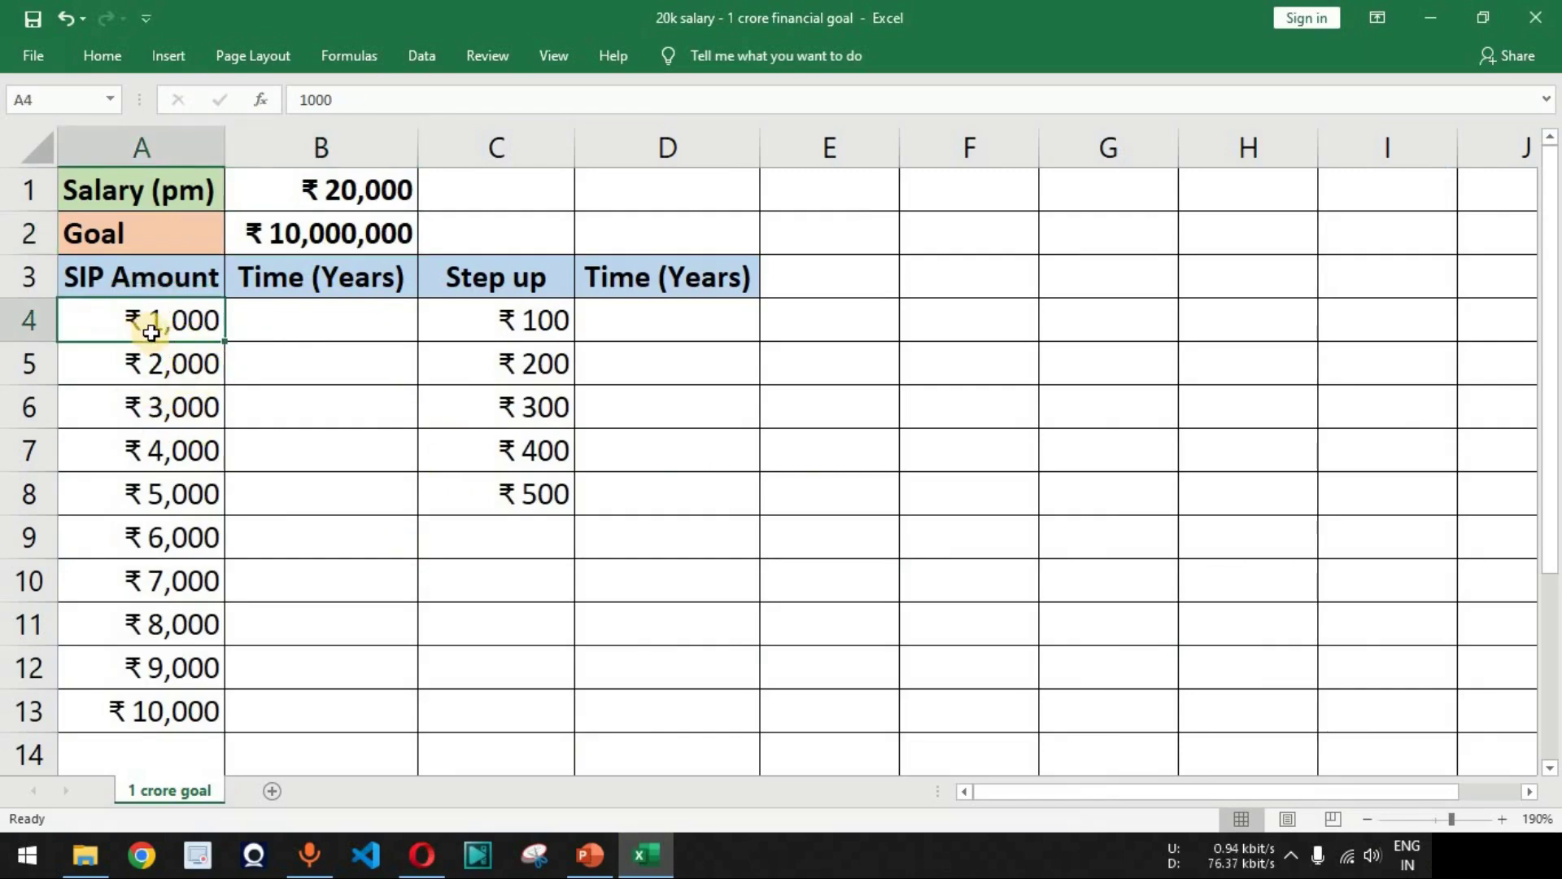
# - Switch back to the browser and bring up the input form of the Mutual Fund SIP Calculator
pyautogui.click(422, 854)
pyautogui.moveTo(250, 349); pyautogui.dragTo(747, 433)
pyautogui.click(842, 422)
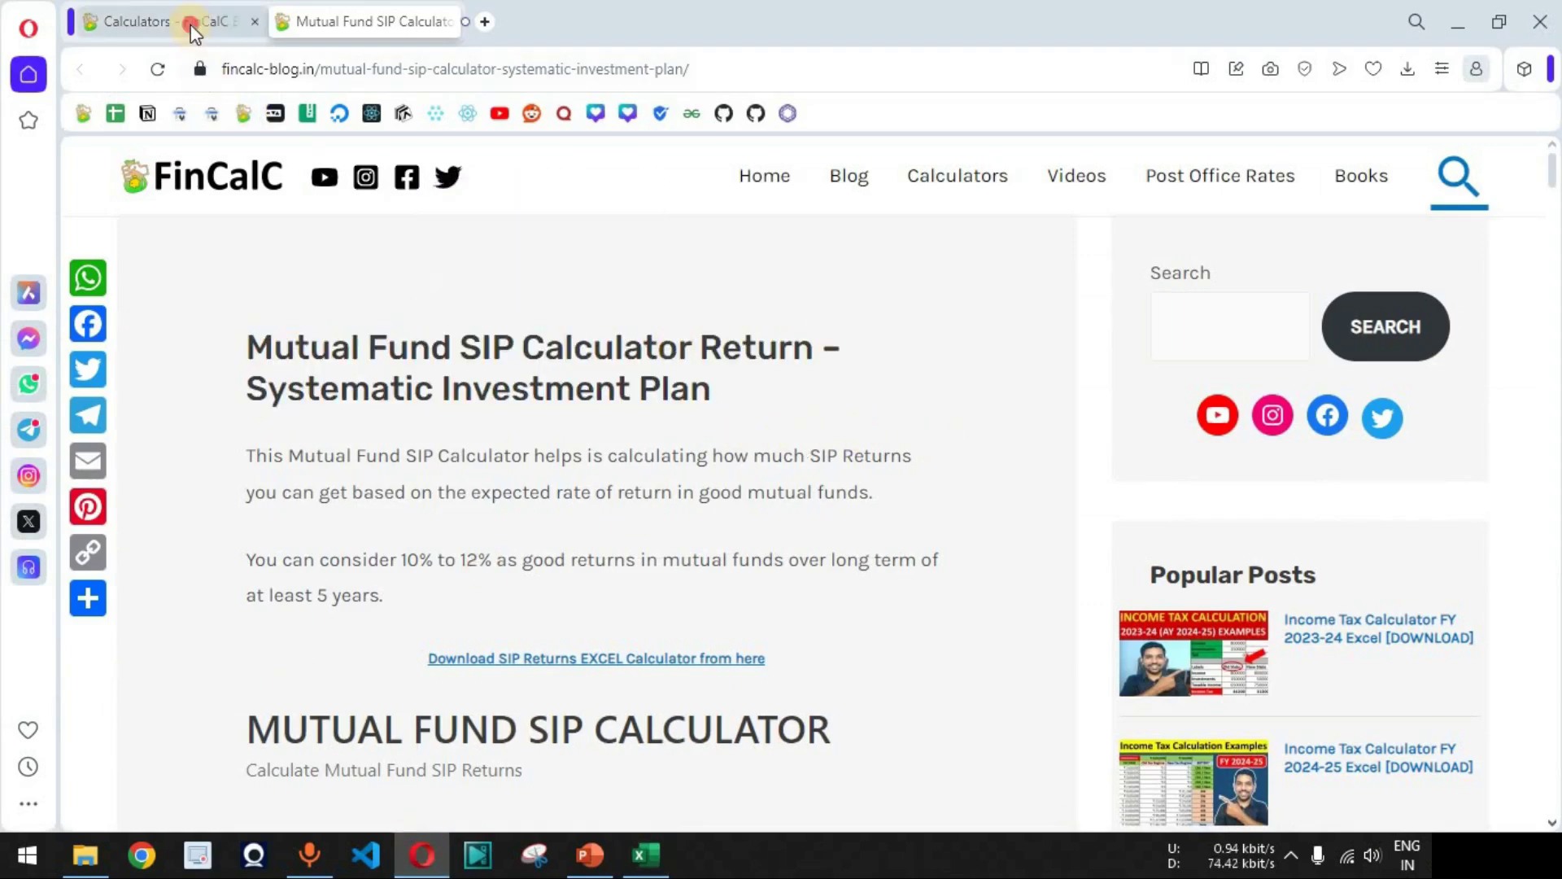
pyautogui.click(187, 22)
pyautogui.click(679, 336)
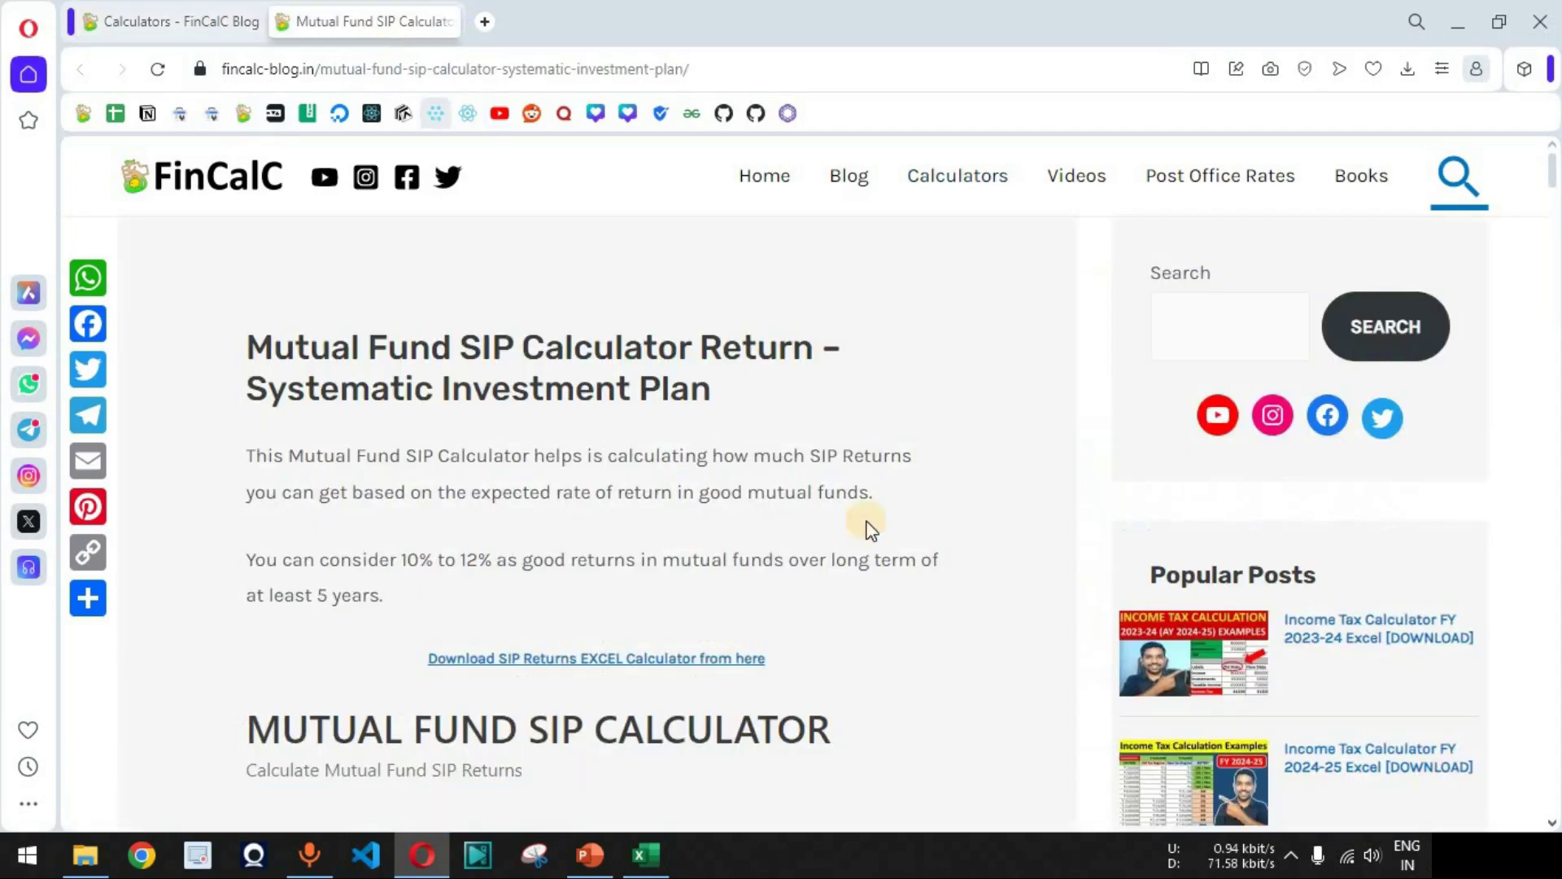
pyautogui.scroll(-7, 895, 527)
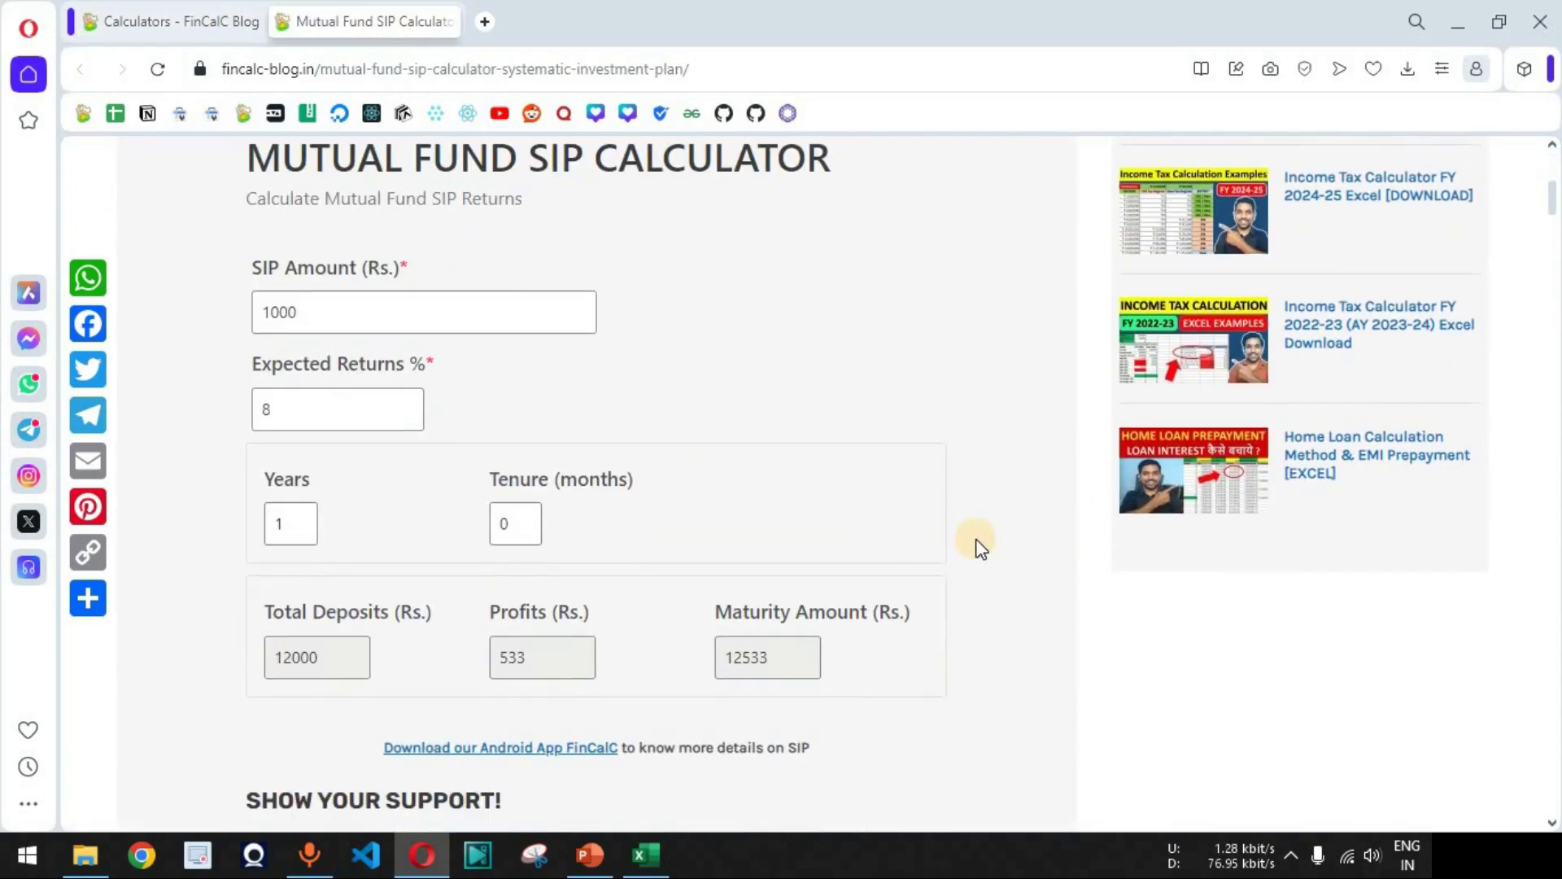
pyautogui.hotkey('ctrl', '+')
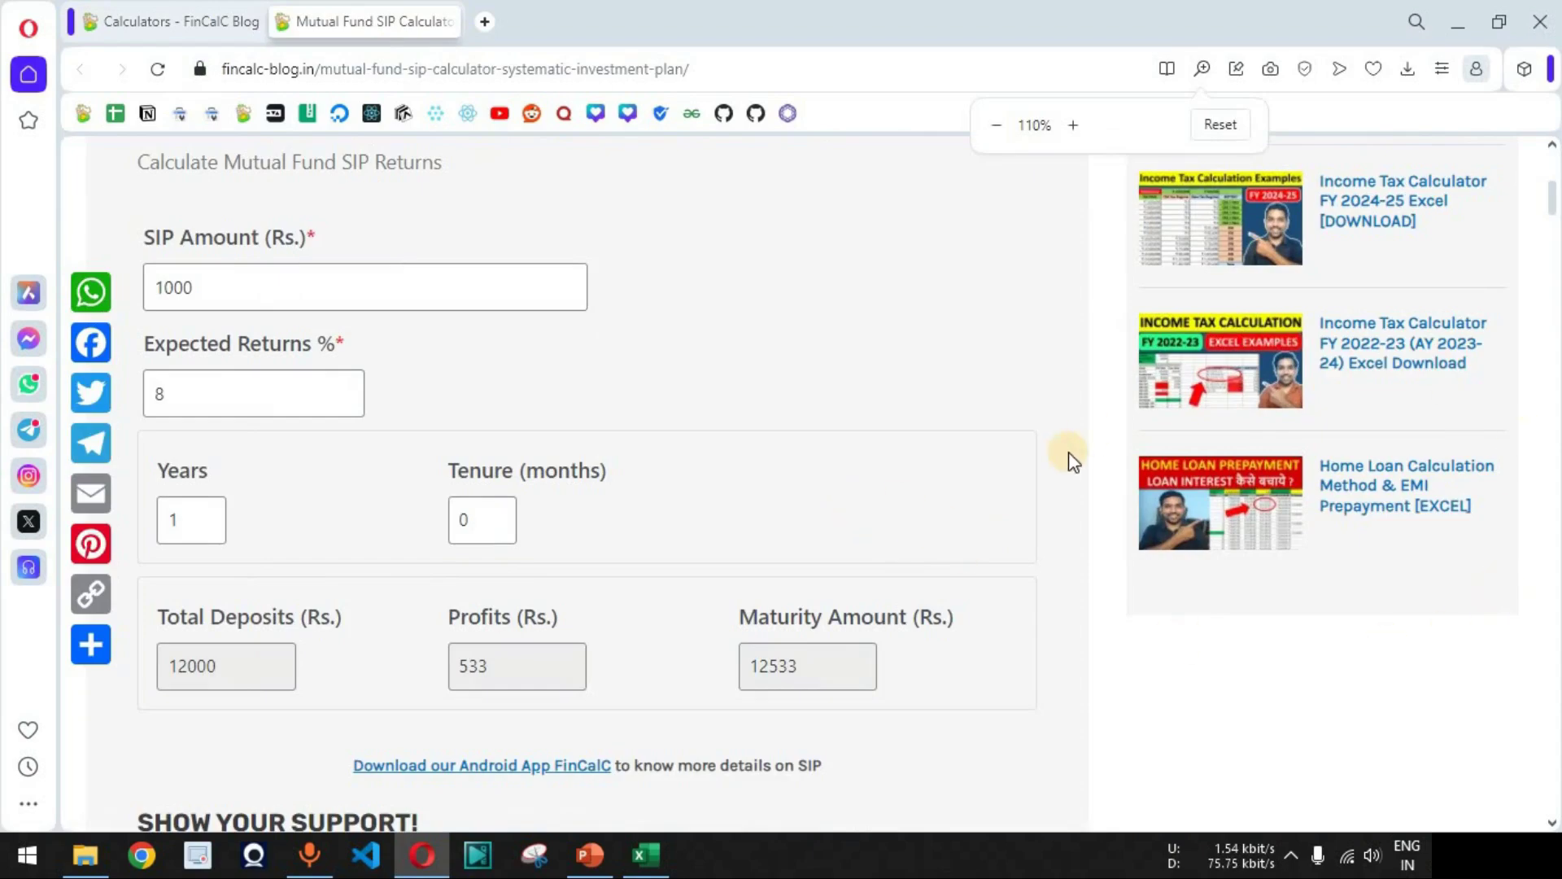
pyautogui.scroll(1, 1069, 453)
# - Set the expected returns to 12% for the 1000 rupee SIP amount in the calculator
pyautogui.moveTo(157, 242); pyautogui.dragTo(516, 231)
pyautogui.click(215, 420)
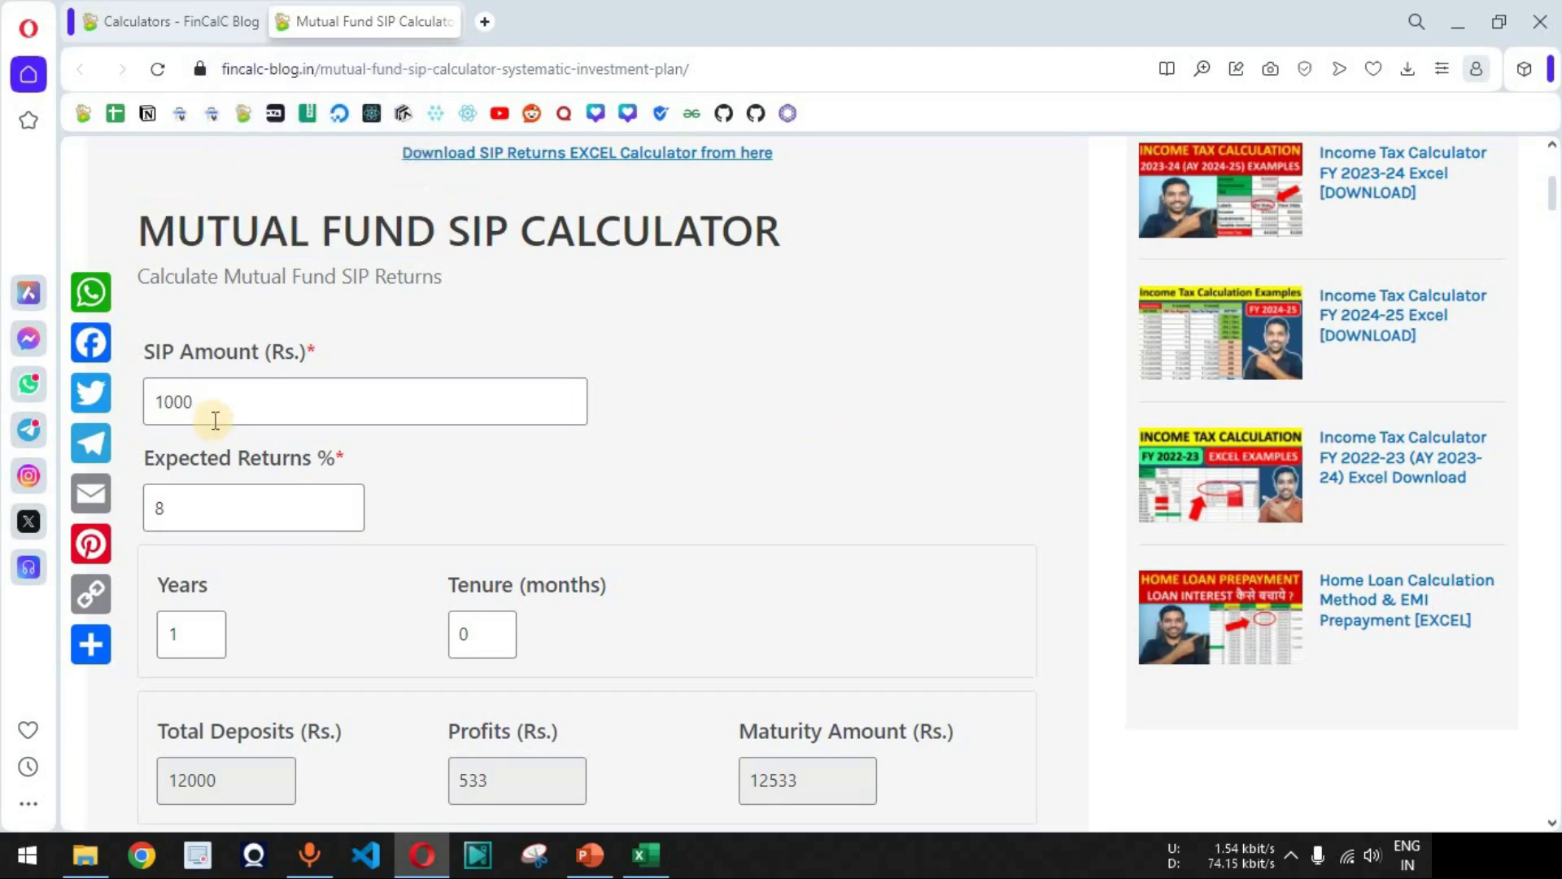
pyautogui.doubleClick(174, 401)
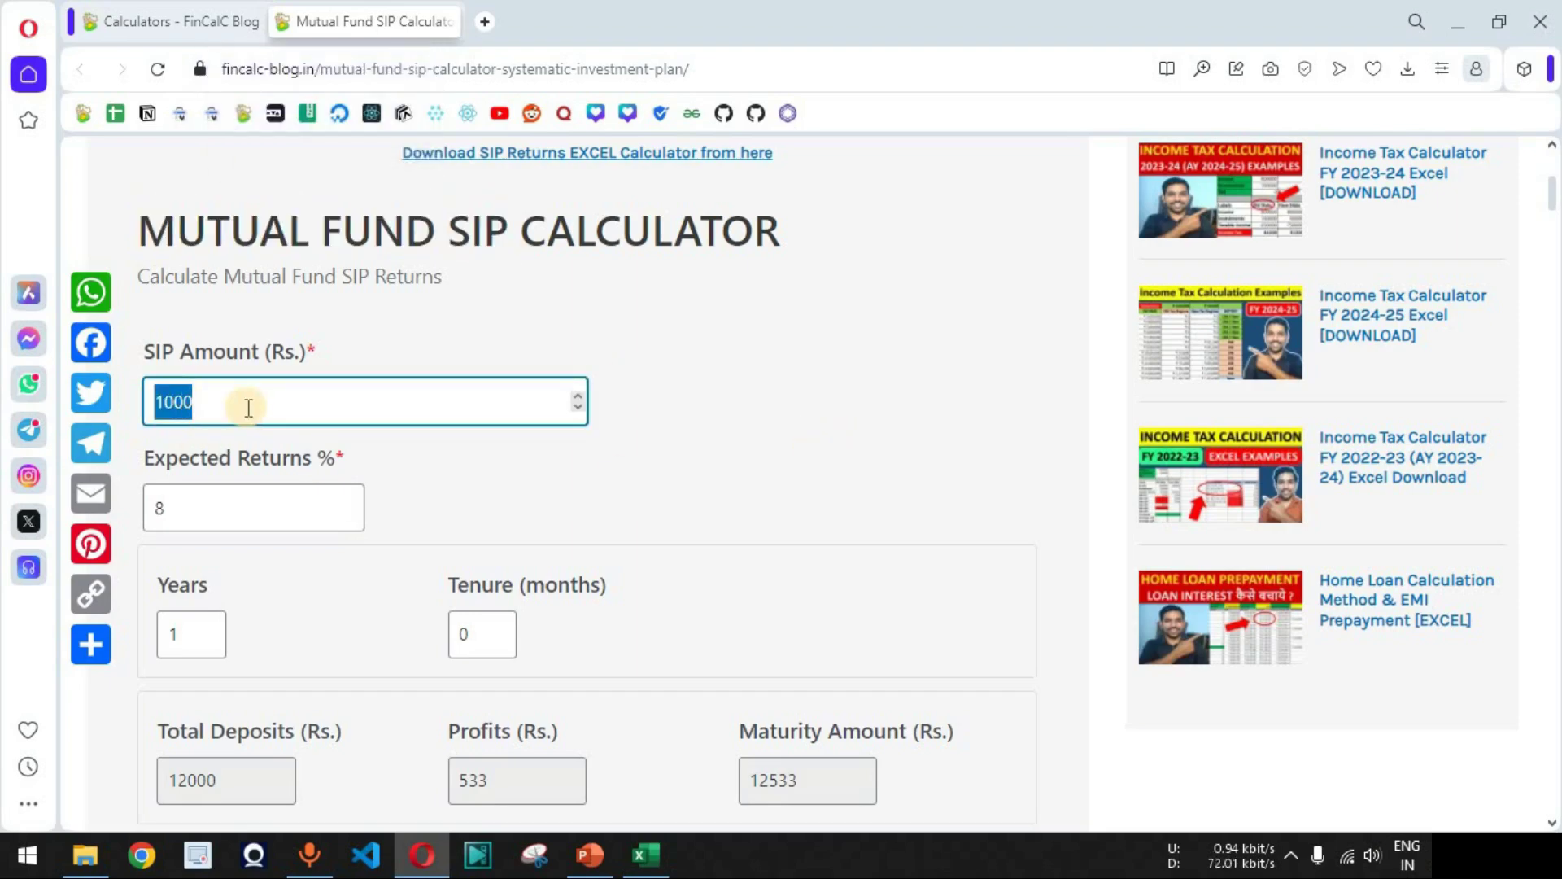
pyautogui.scroll(-1, 248, 408)
pyautogui.doubleClick(157, 393)
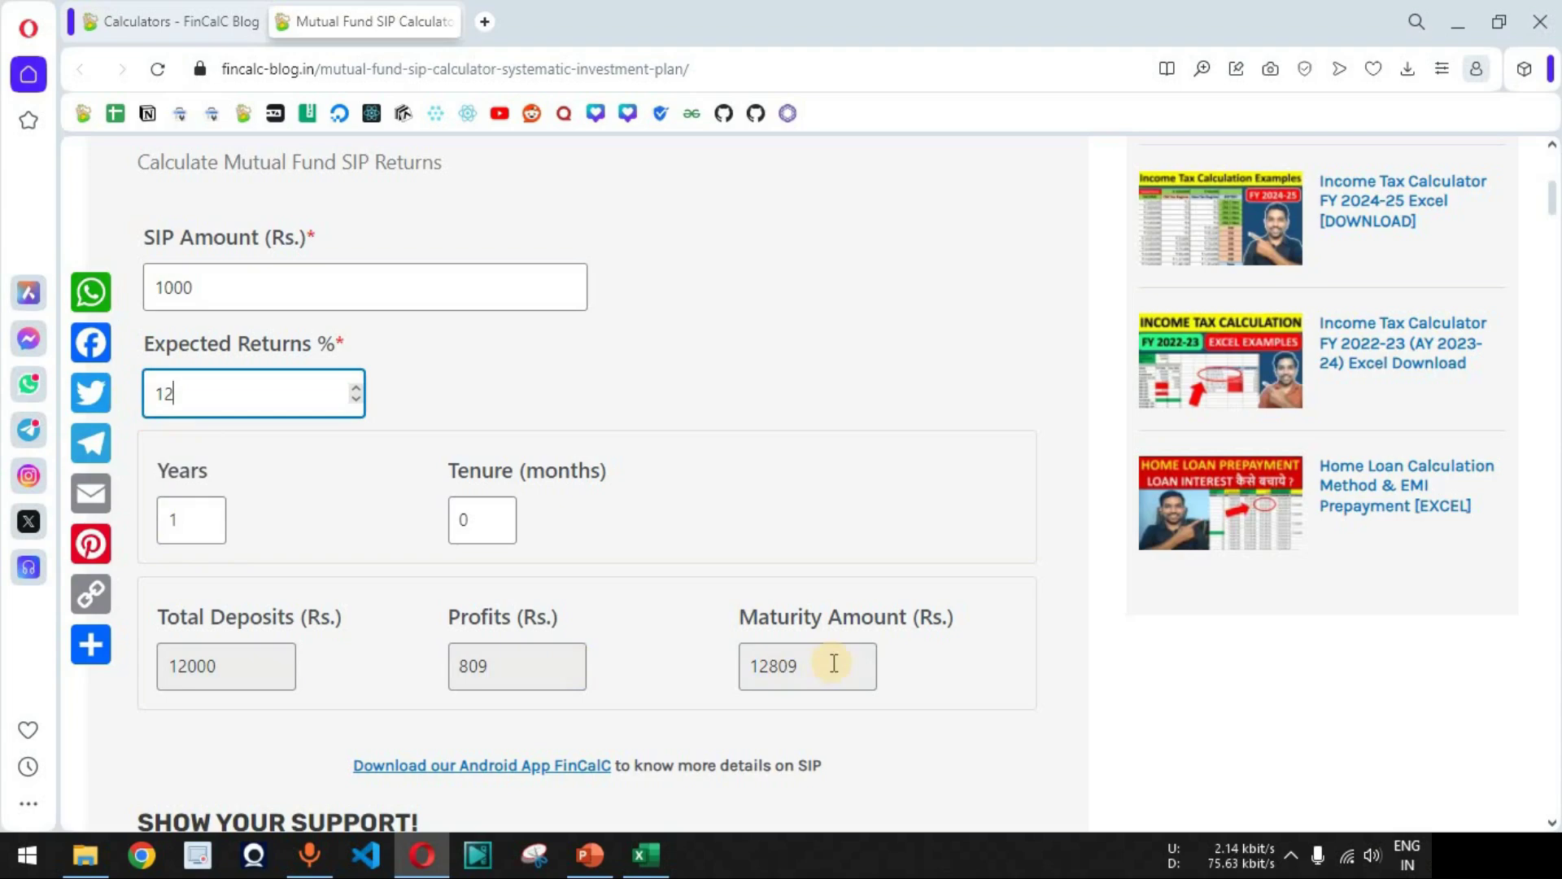
# - Set the SIP calculator's investment period to 20 years
pyautogui.click(255, 506)
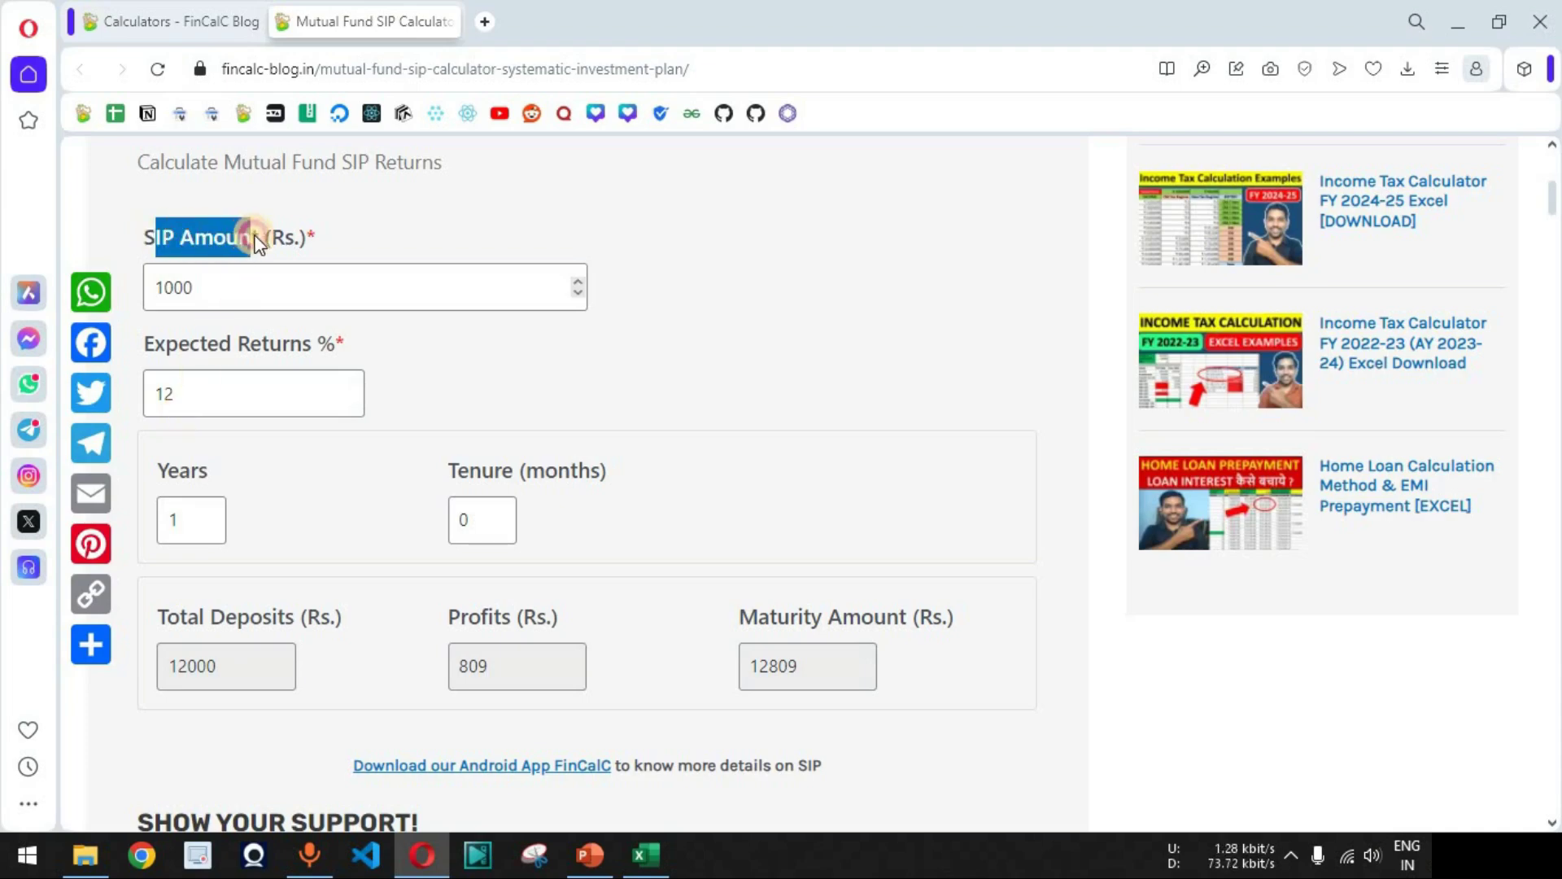
pyautogui.click(687, 317)
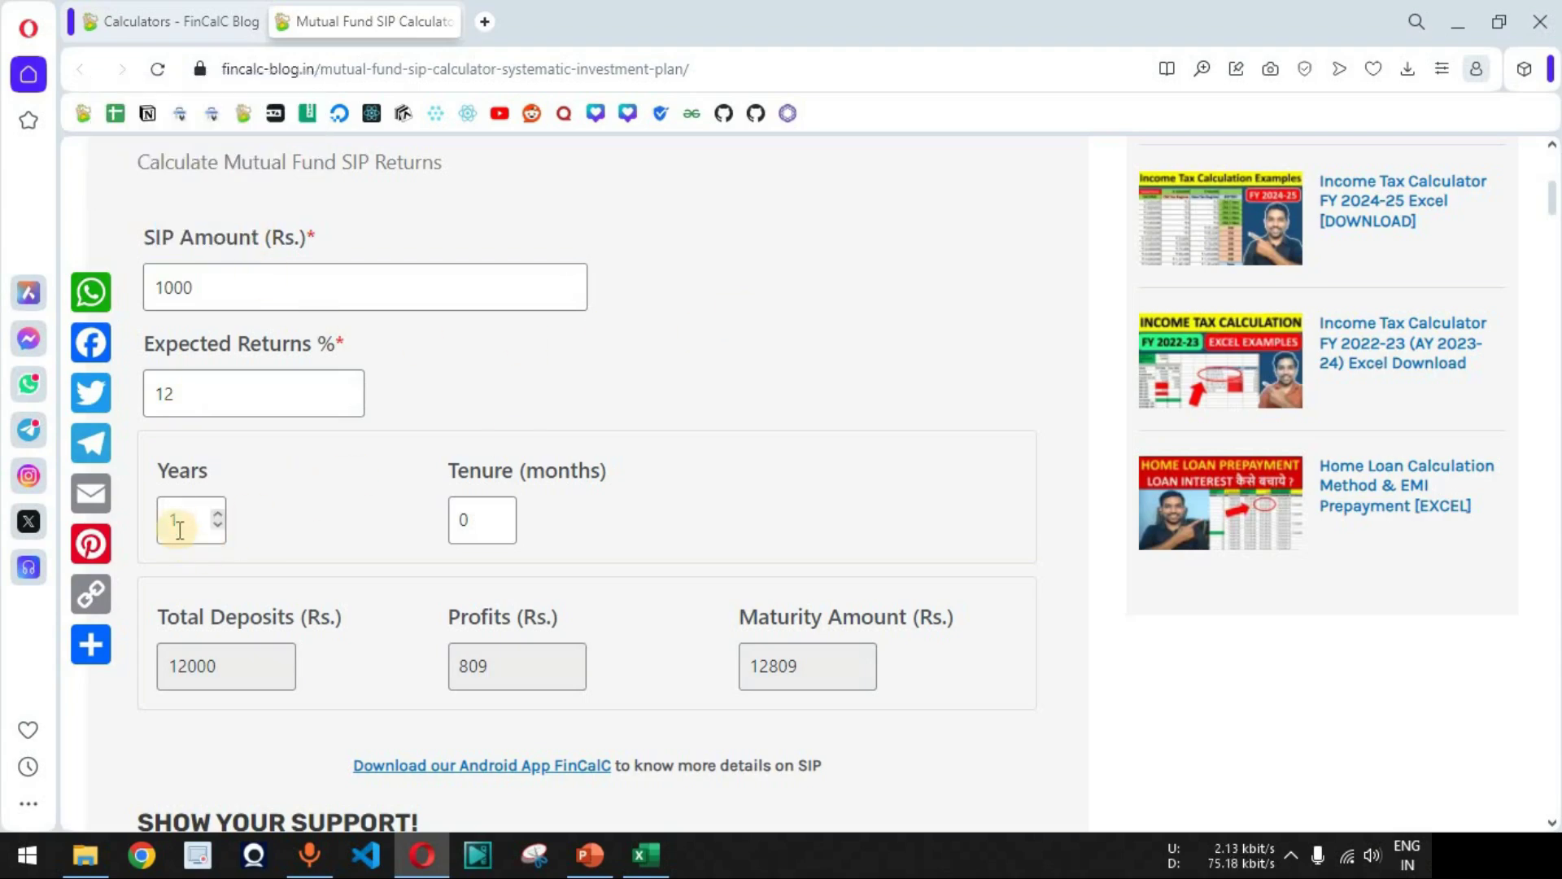
pyautogui.moveTo(174, 521); pyautogui.dragTo(342, 521)
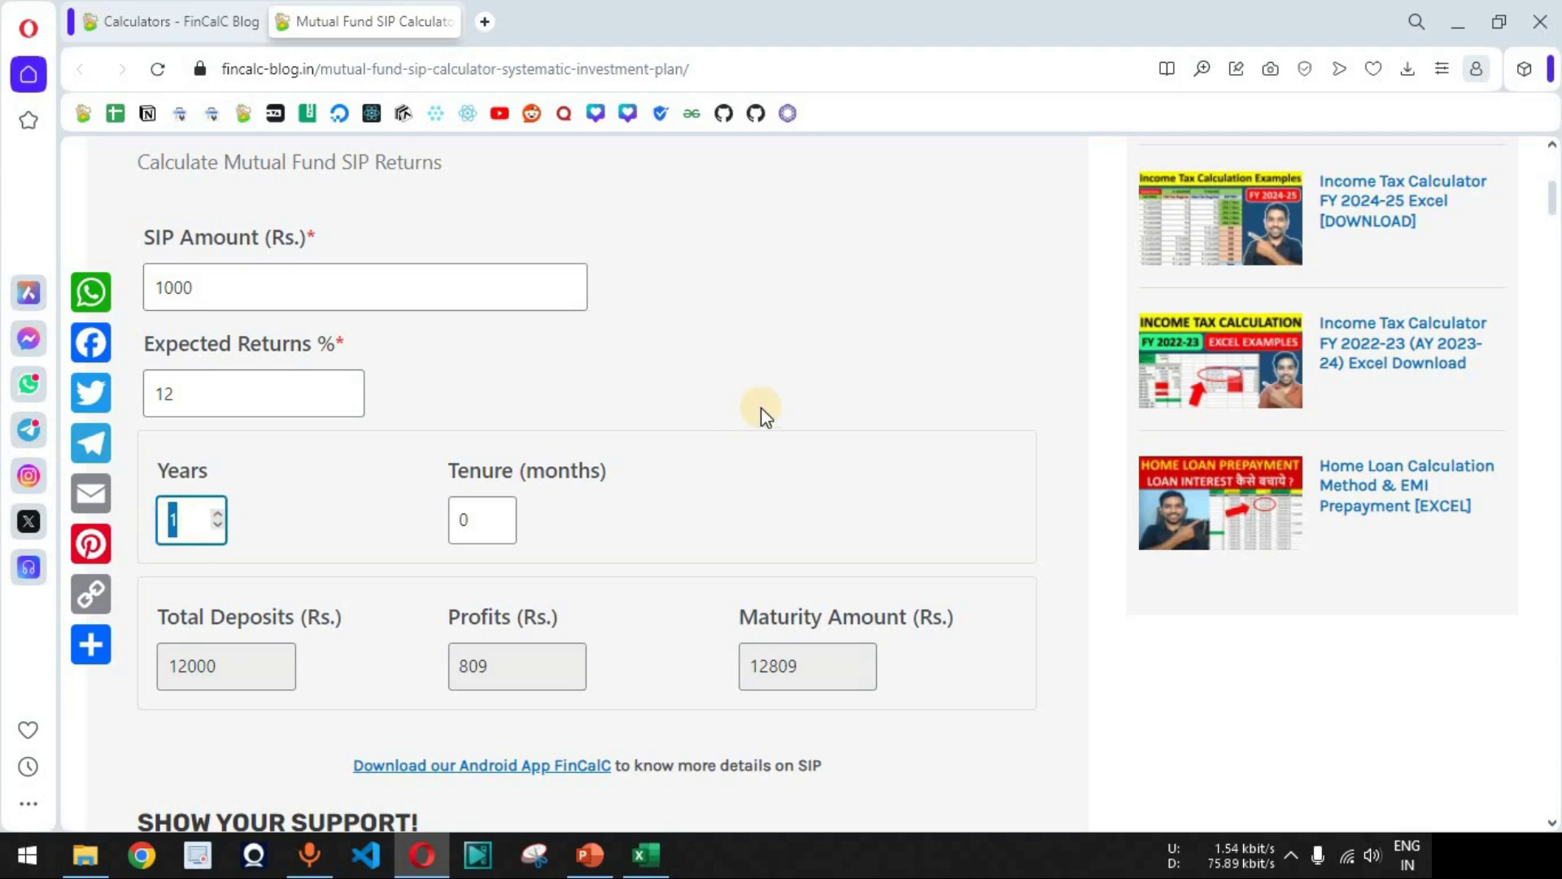
pyautogui.write('20')
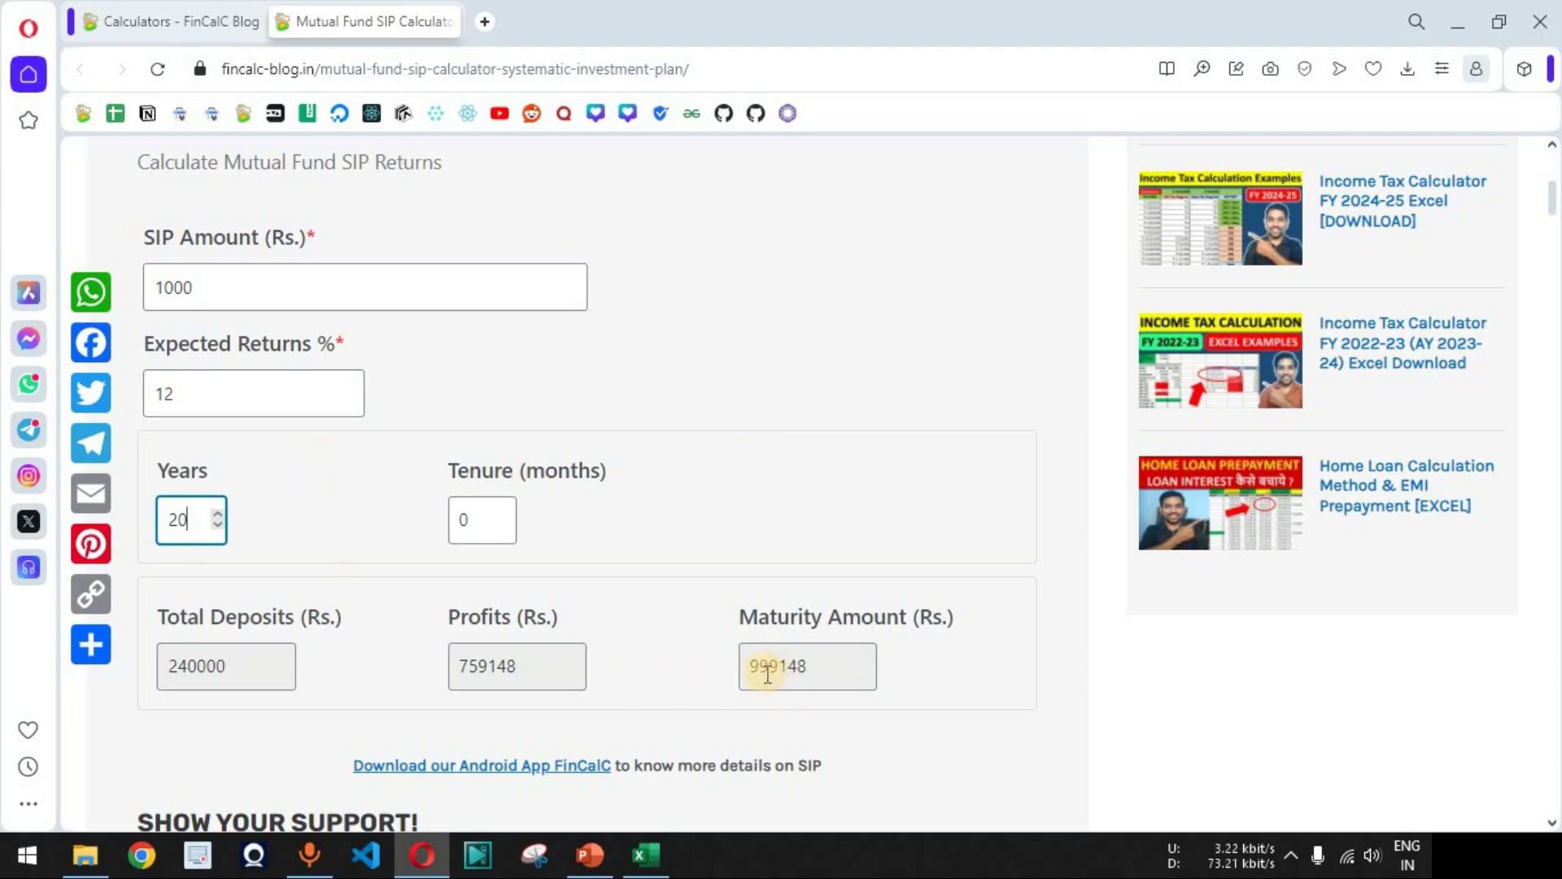
# - Examine the SIP amount, total deposits, profits and maturity amount for the 20-year investment
pyautogui.moveTo(825, 666); pyautogui.dragTo(753, 664)
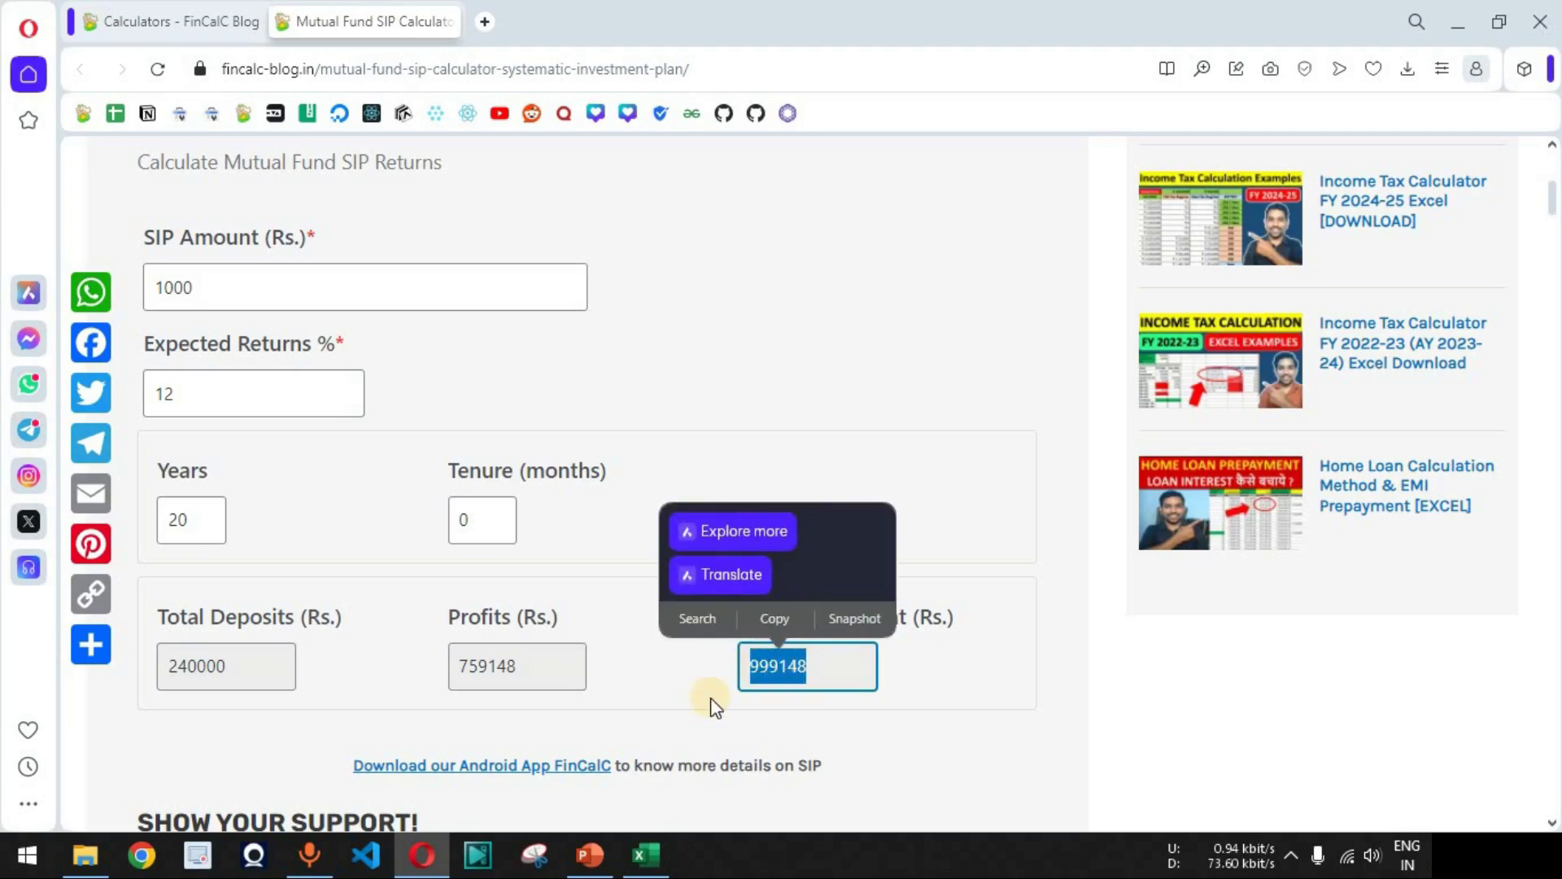
pyautogui.click(201, 294)
pyautogui.doubleClick(201, 293)
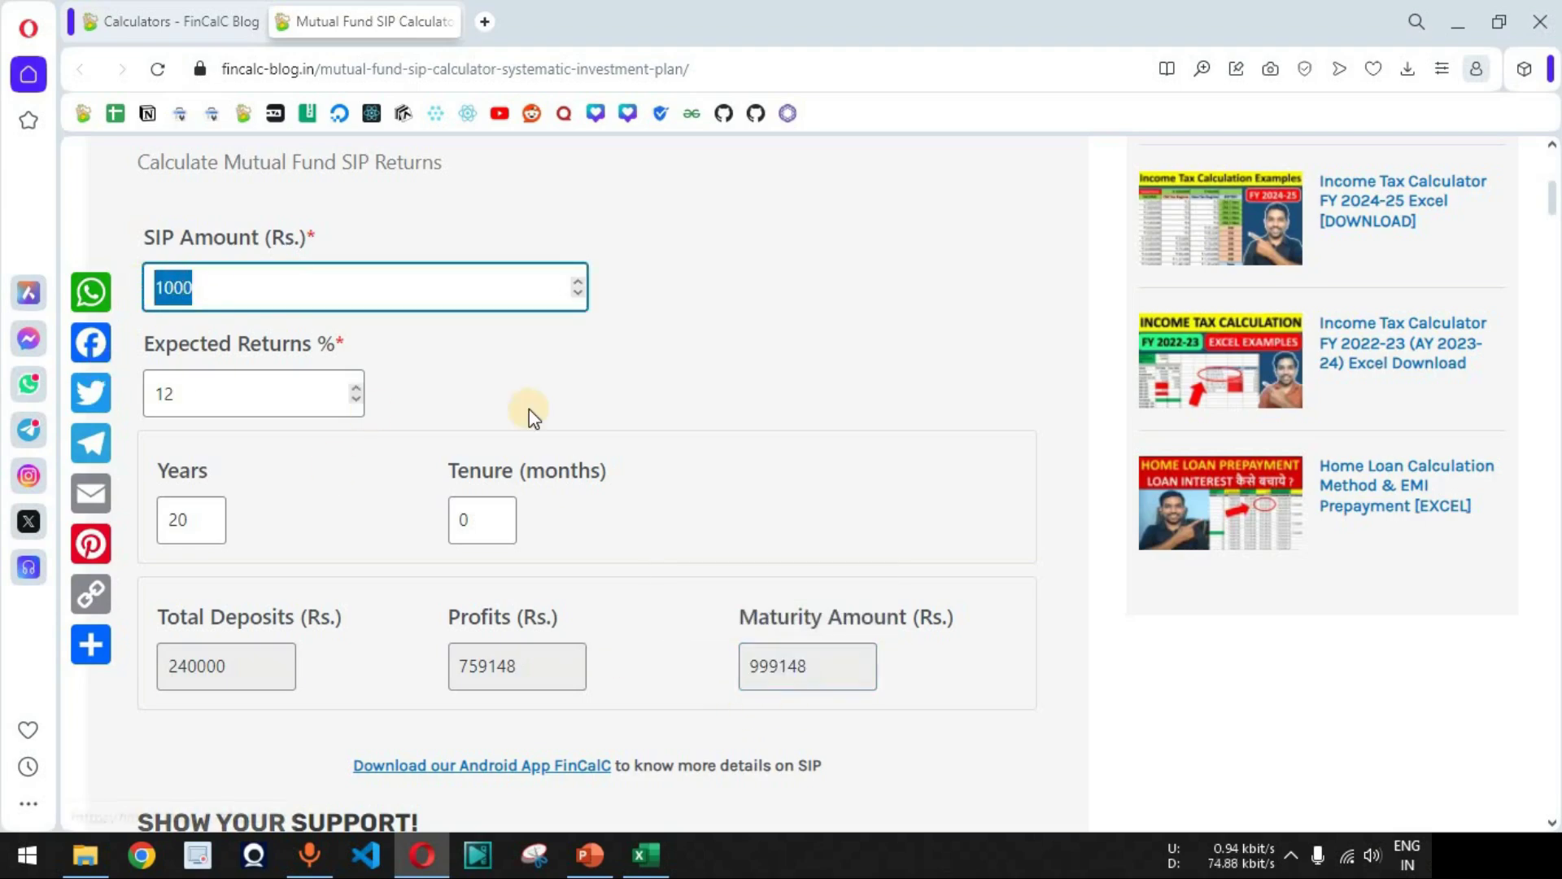
pyautogui.click(867, 351)
pyautogui.moveTo(239, 672); pyautogui.dragTo(162, 666)
pyautogui.moveTo(517, 671); pyautogui.dragTo(453, 666)
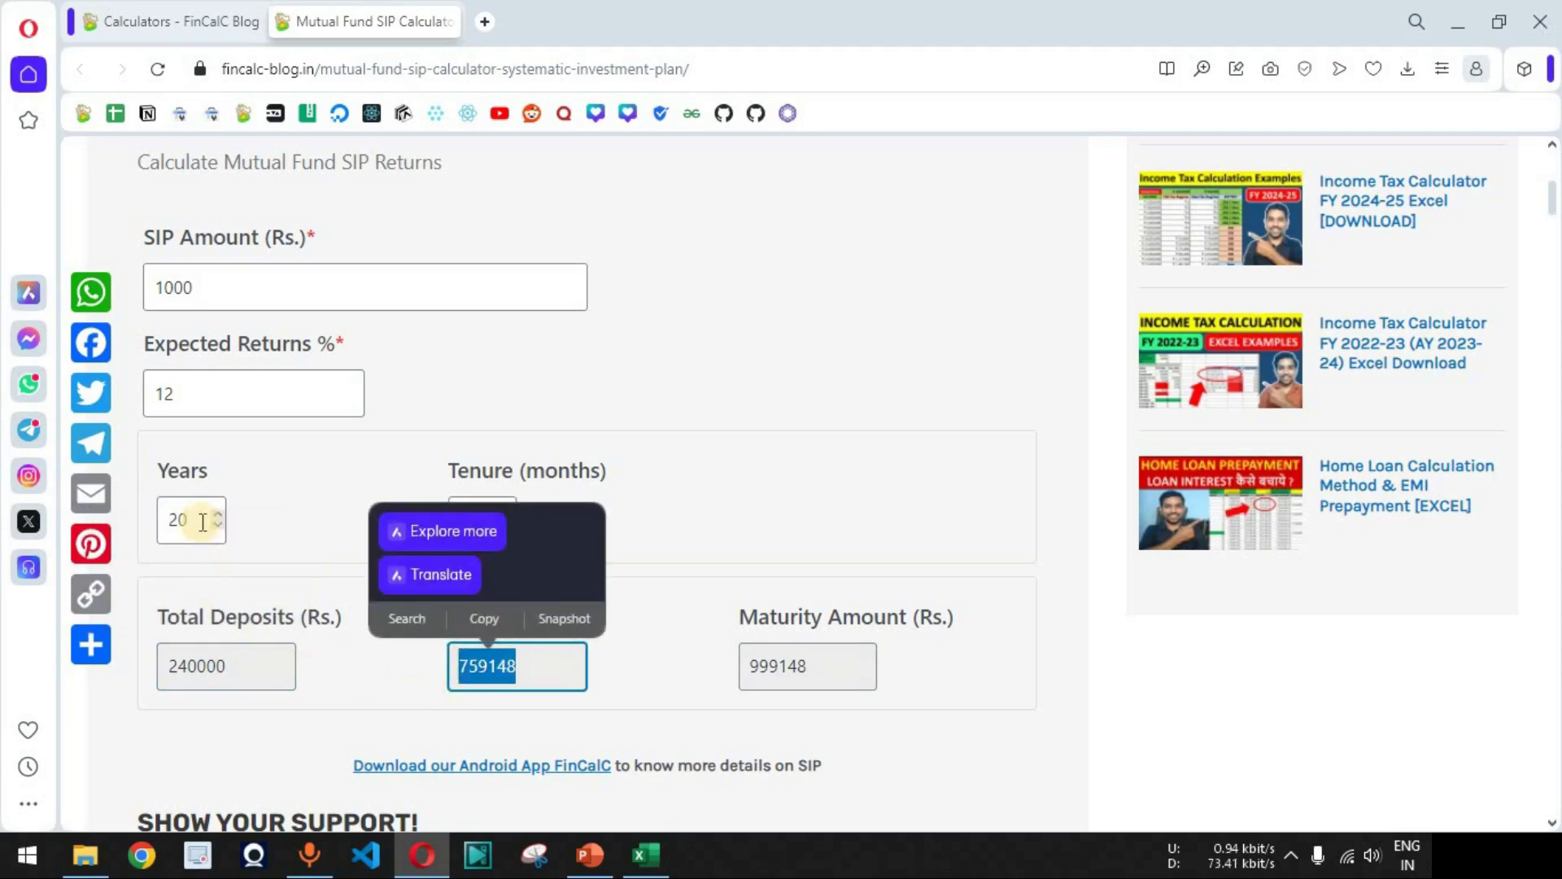
pyautogui.moveTo(816, 672); pyautogui.dragTo(741, 665)
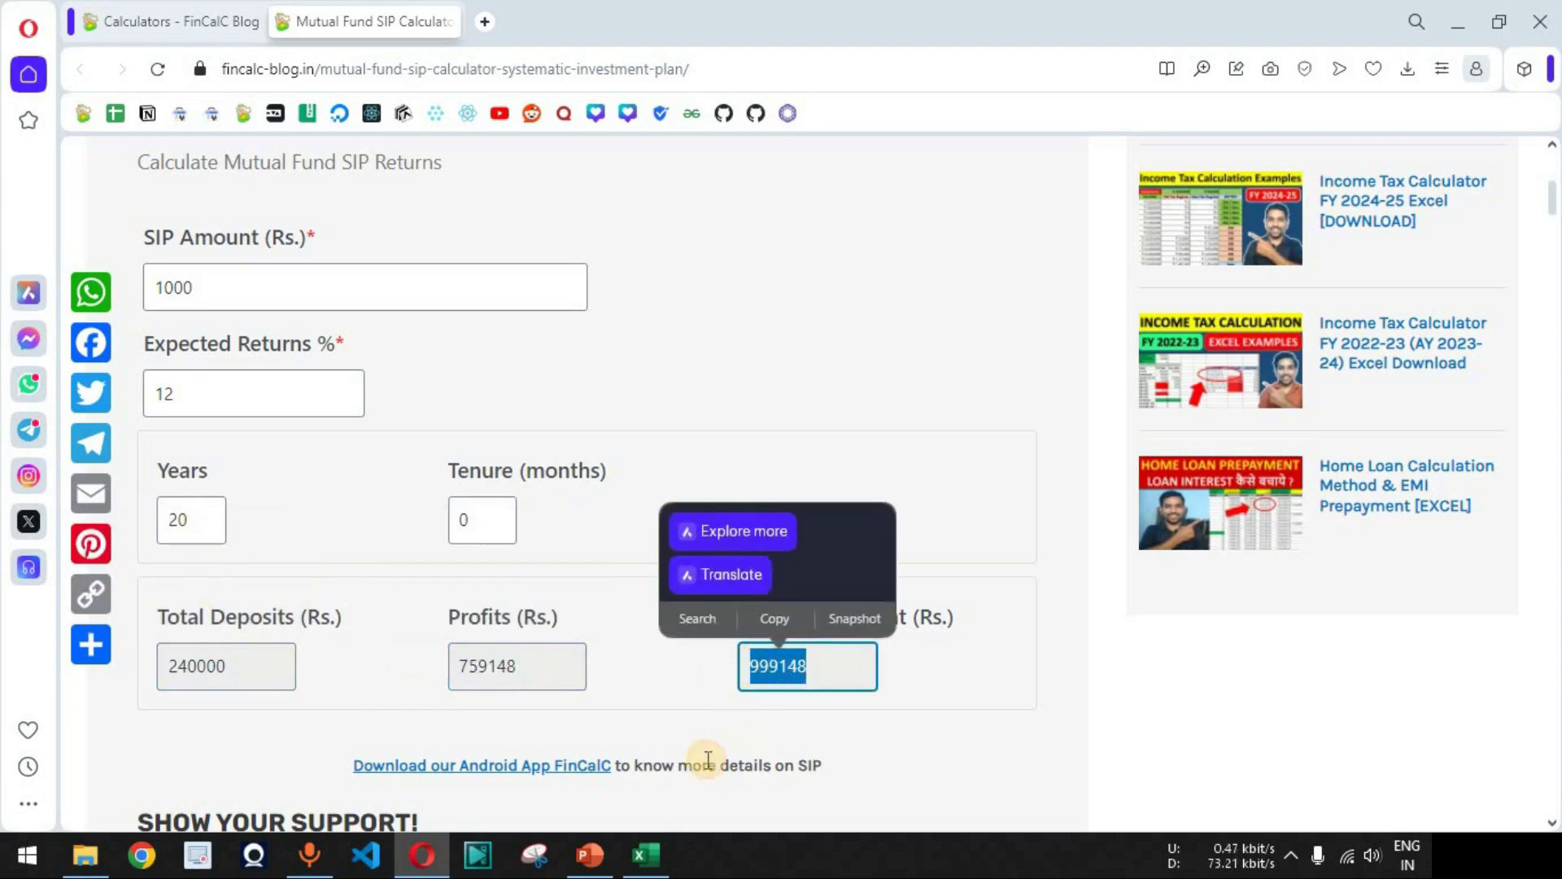
# - Set the SIP calculator's investment period to 30 years
pyautogui.doubleClick(180, 519)
pyautogui.write('30')
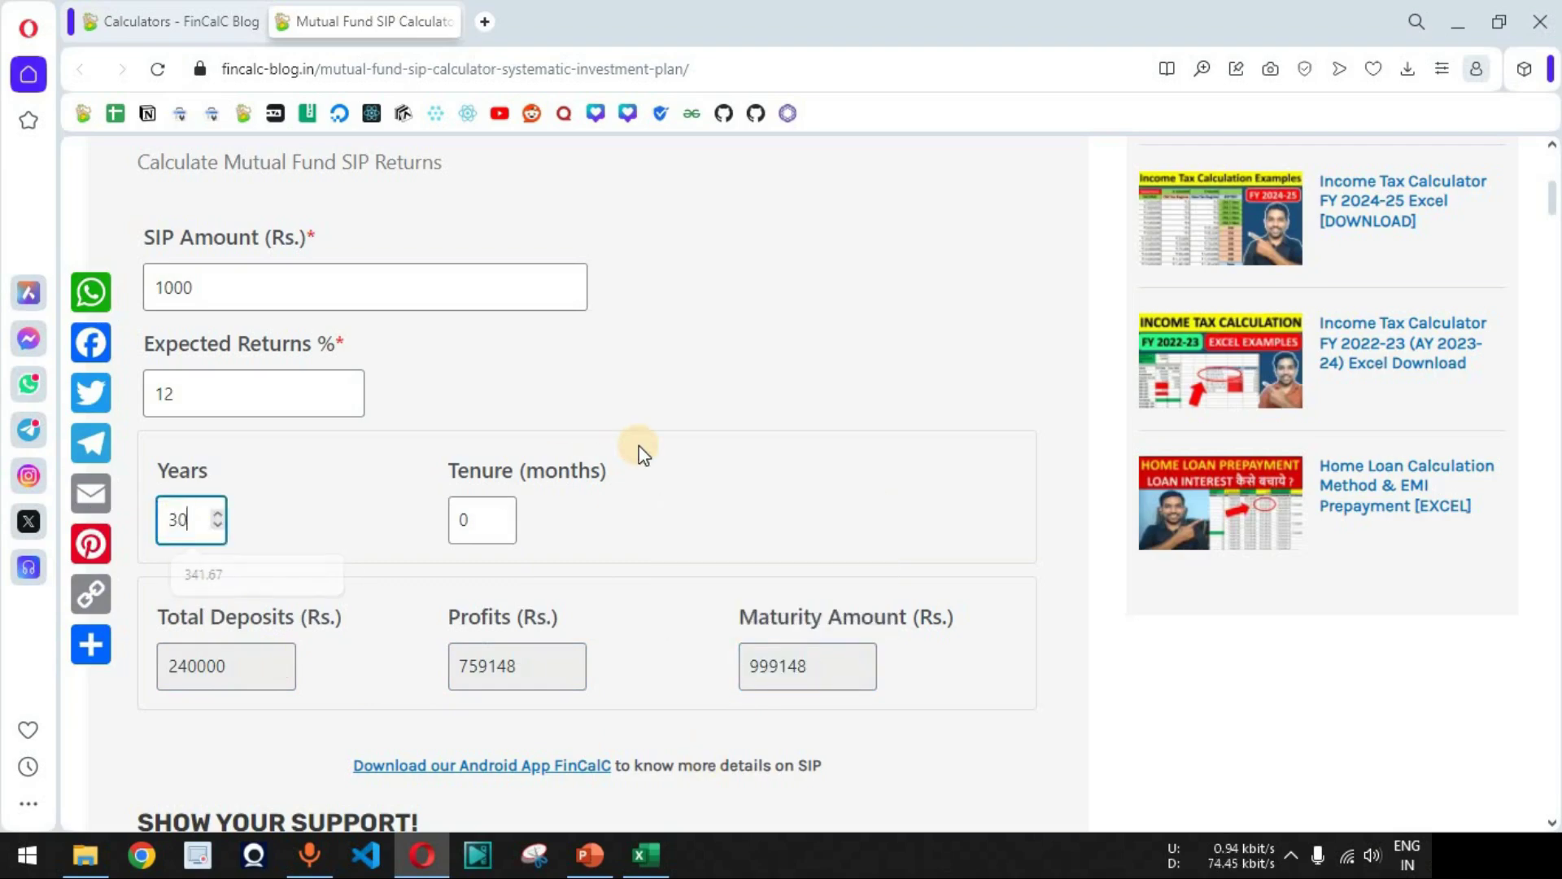
# - Raise the SIP calculator's investment period to 39 years for the 1000 rupee SIP amount
pyautogui.moveTo(817, 665); pyautogui.dragTo(742, 665)
pyautogui.moveTo(203, 518); pyautogui.dragTo(149, 521)
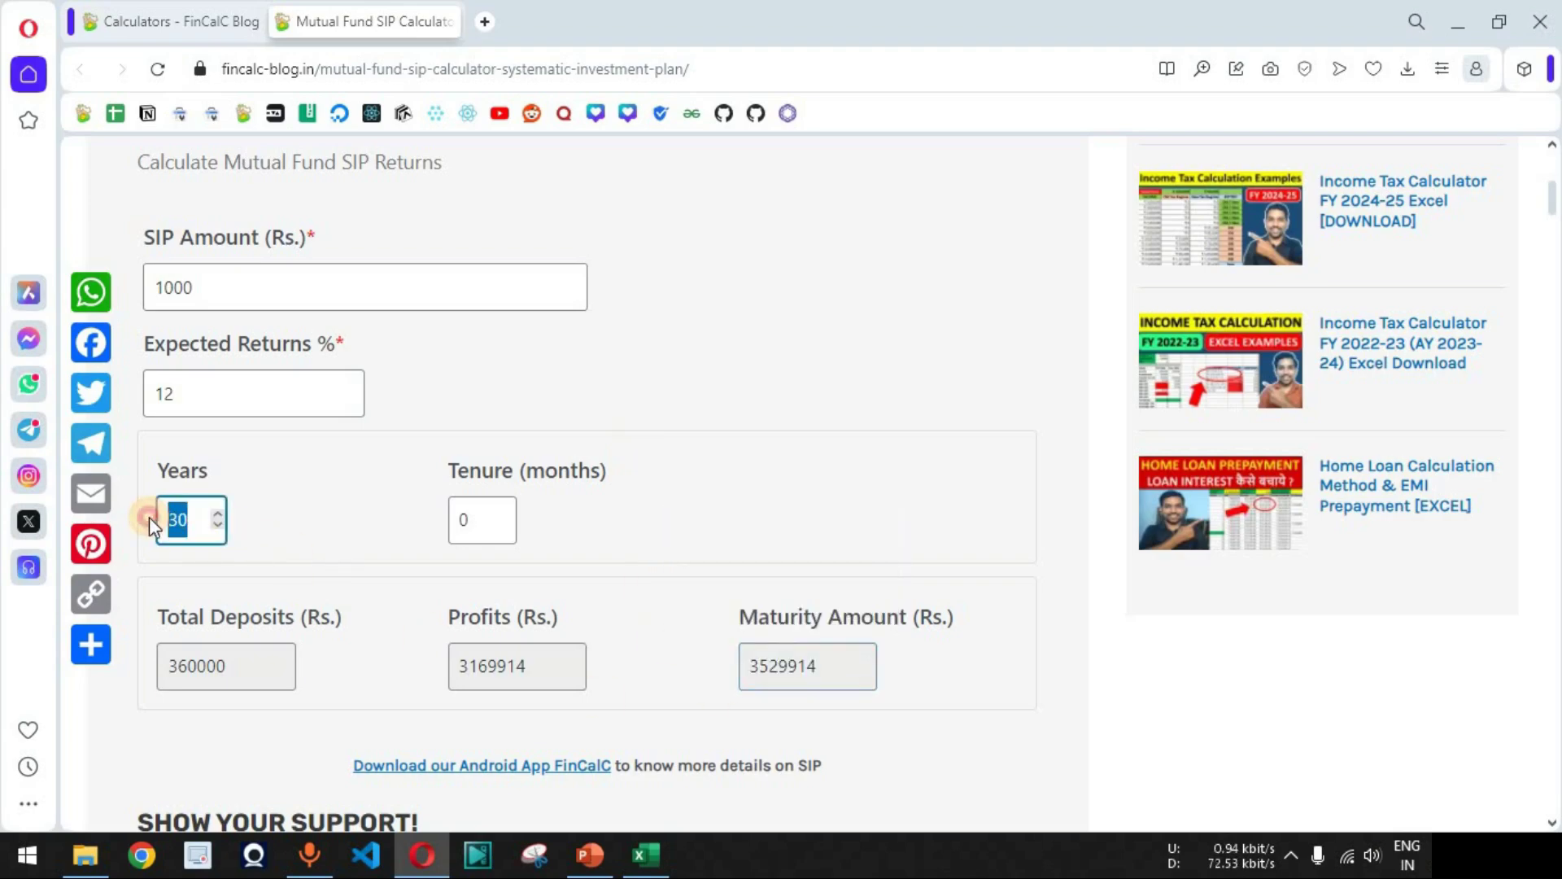
pyautogui.click(219, 514)
pyautogui.click(219, 514)
pyautogui.click(218, 514)
pyautogui.click(218, 514)
pyautogui.click(218, 514)
pyautogui.click(218, 514)
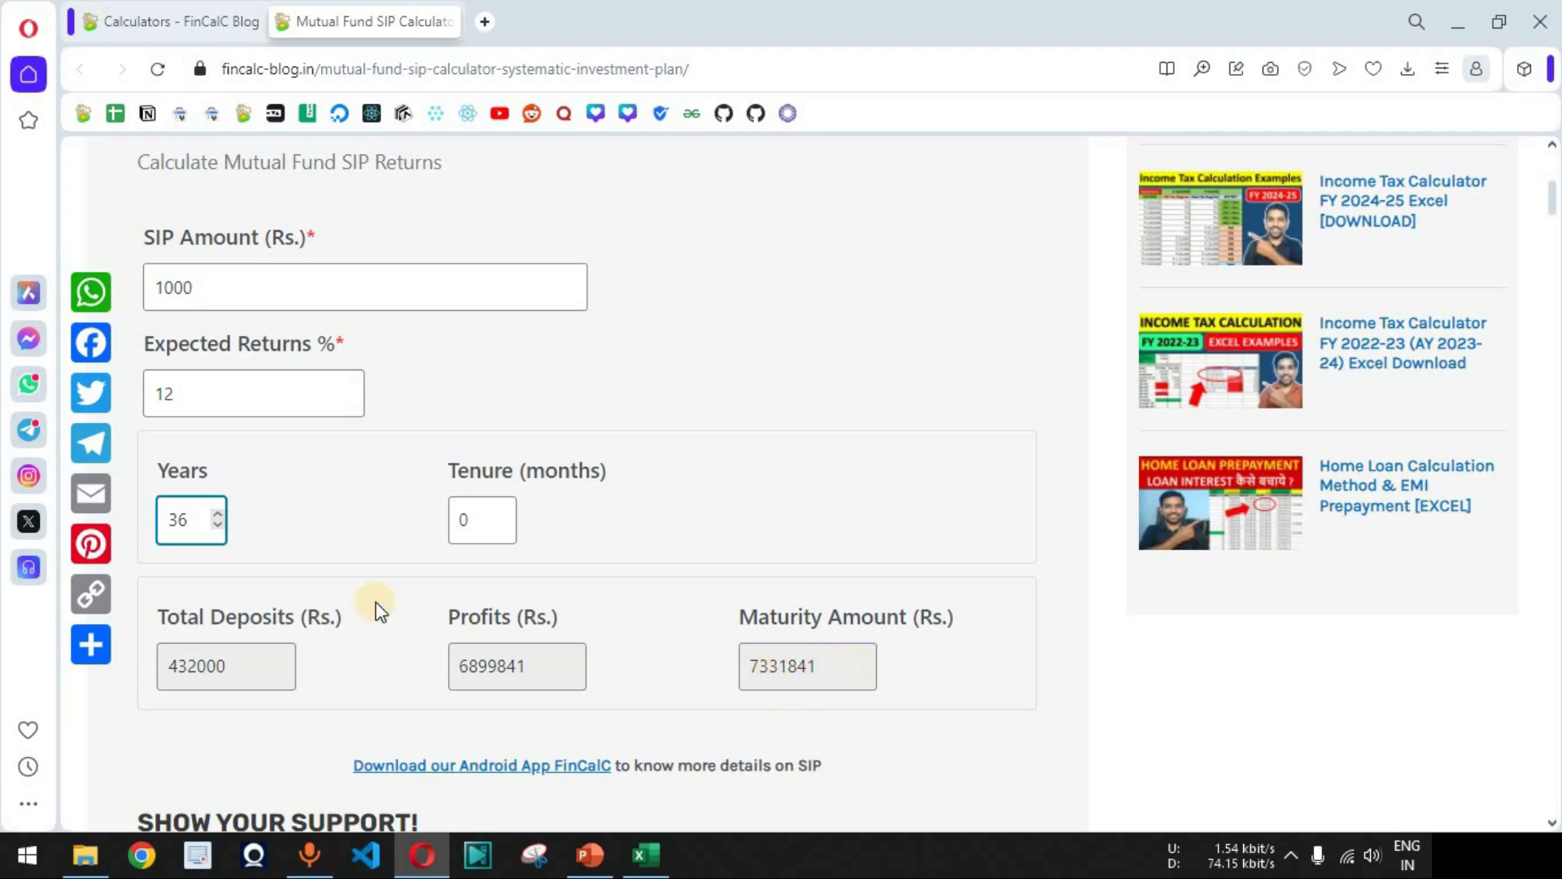
pyautogui.click(216, 516)
pyautogui.click(216, 516)
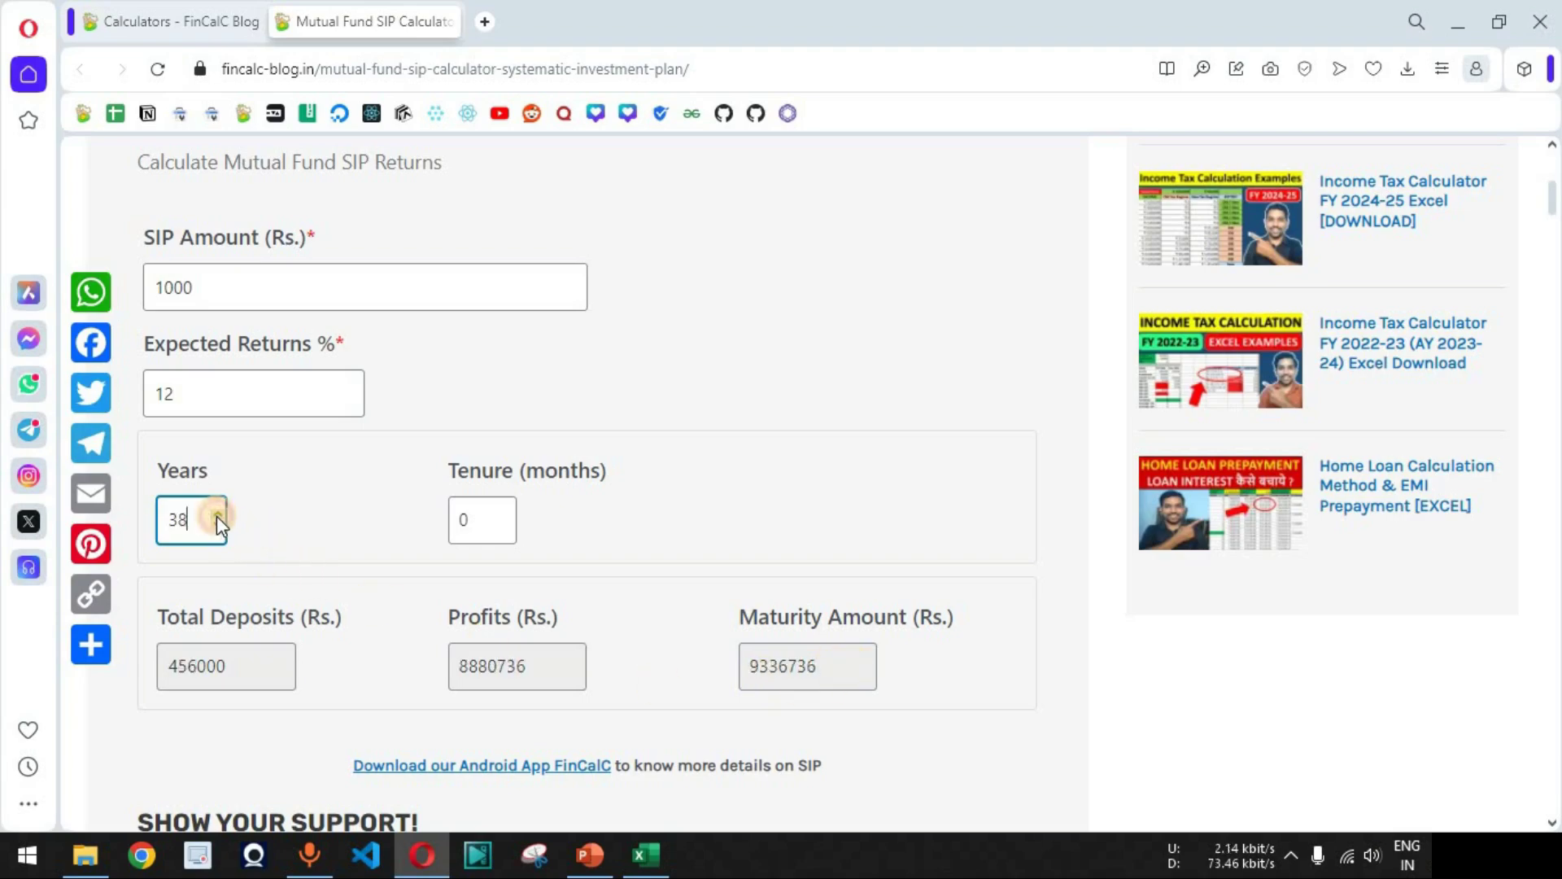
pyautogui.click(216, 514)
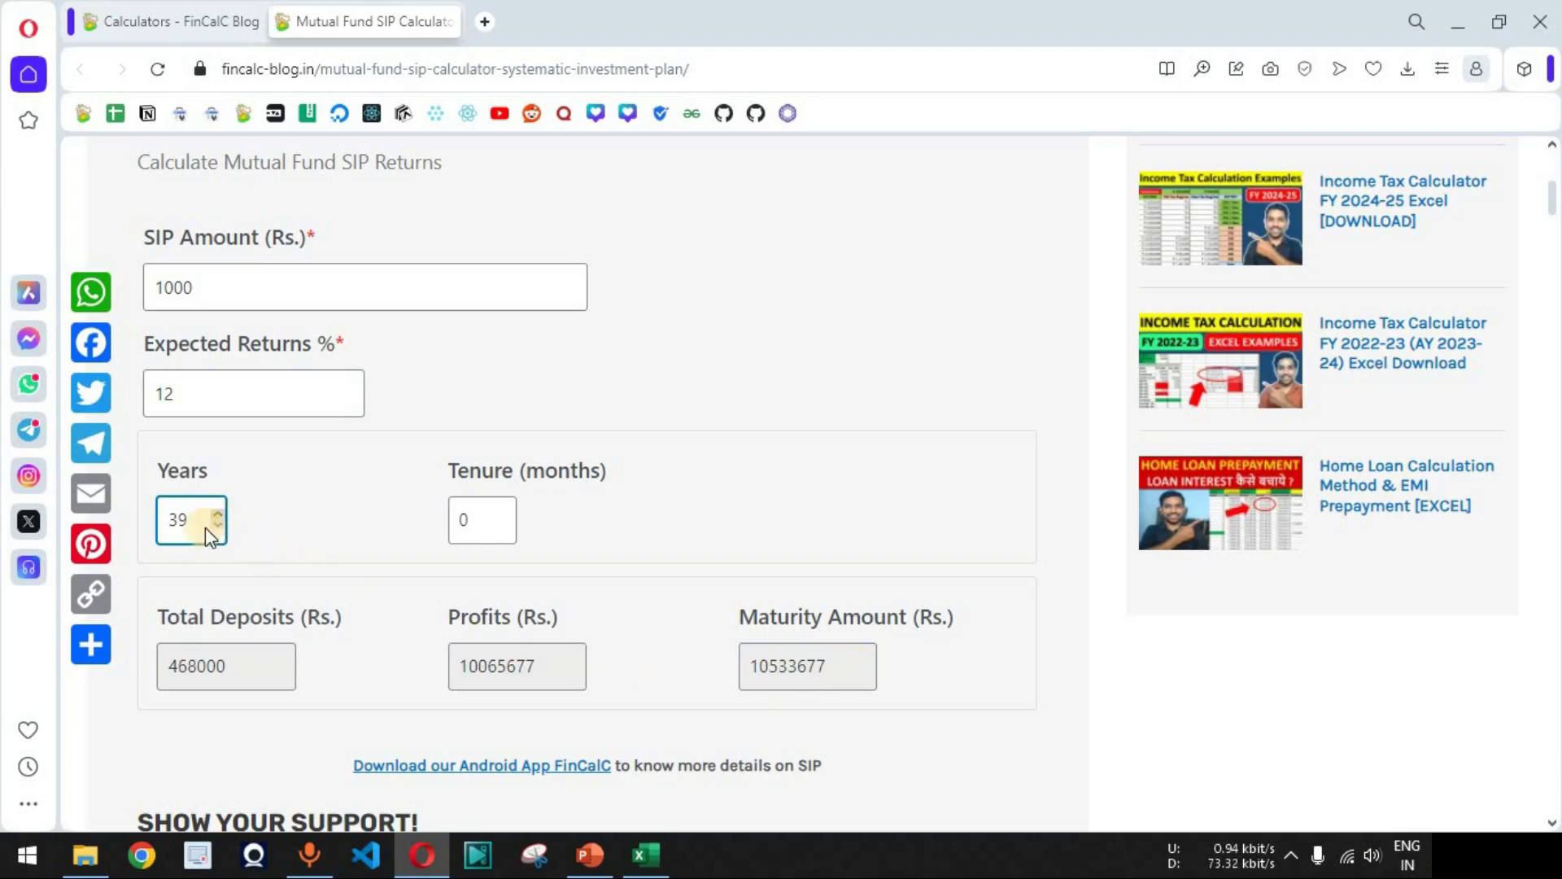
# - Examine the maturity amount, SIP amount, total deposits and profits for the 39-year investment
pyautogui.moveTo(830, 669); pyautogui.dragTo(746, 665)
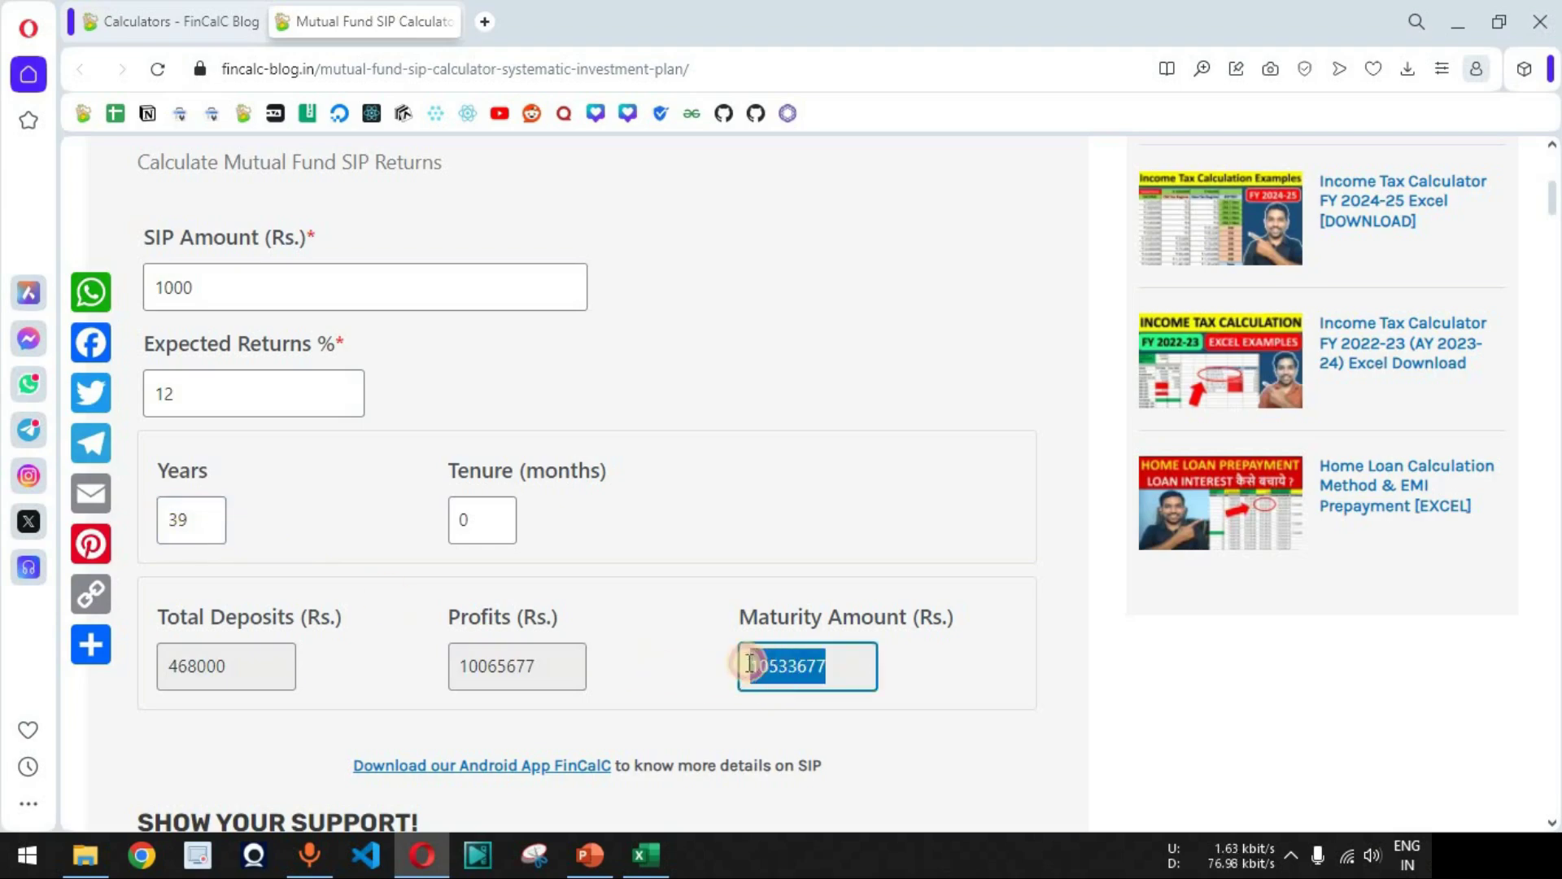
pyautogui.click(1009, 669)
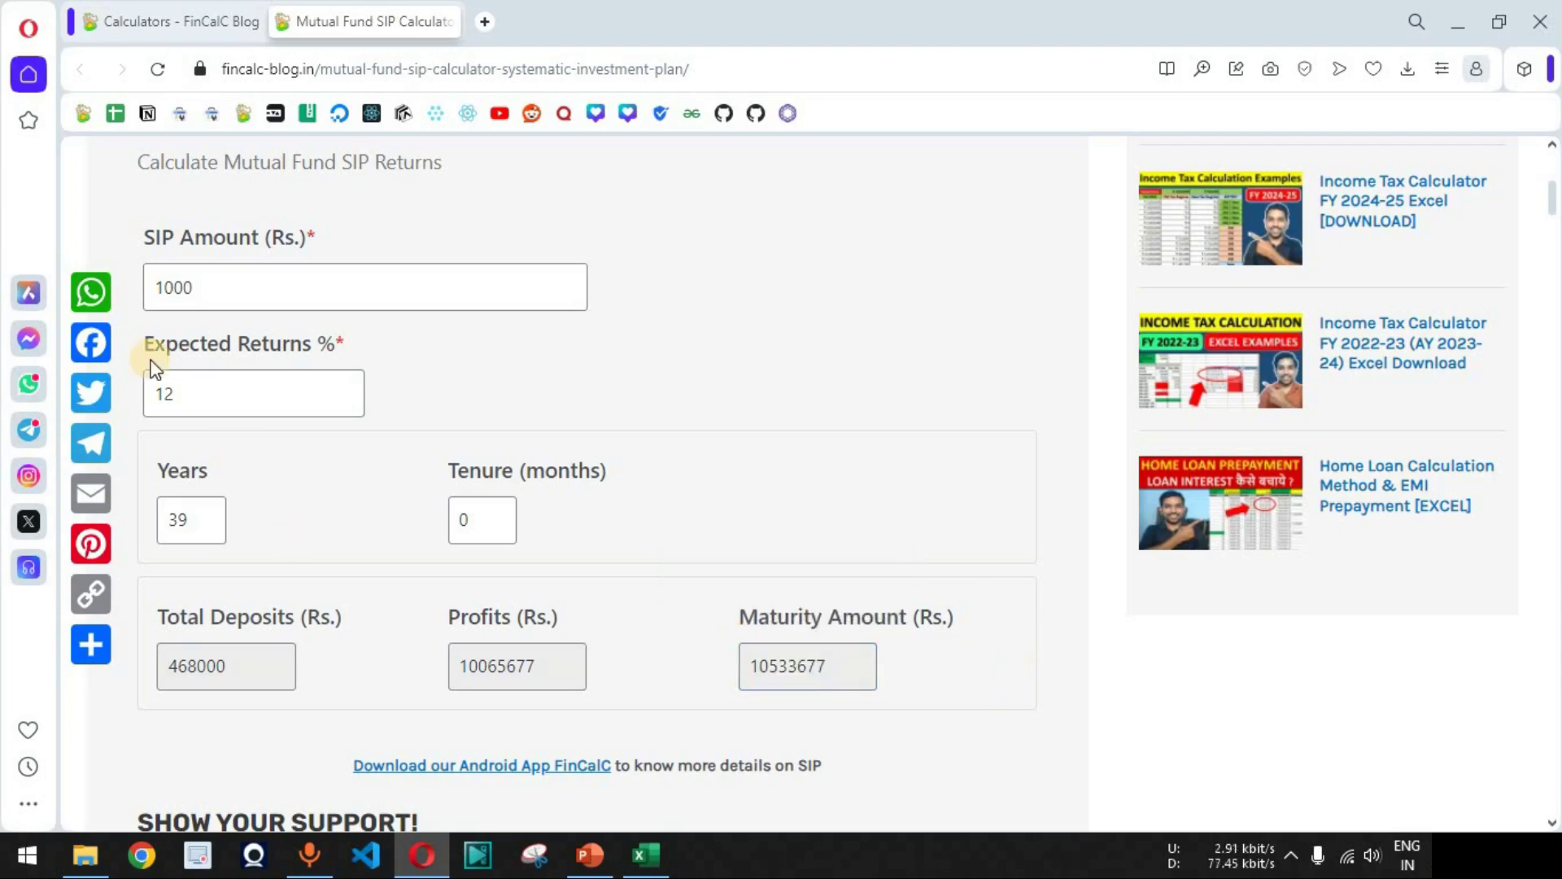
pyautogui.moveTo(193, 287); pyautogui.dragTo(154, 285)
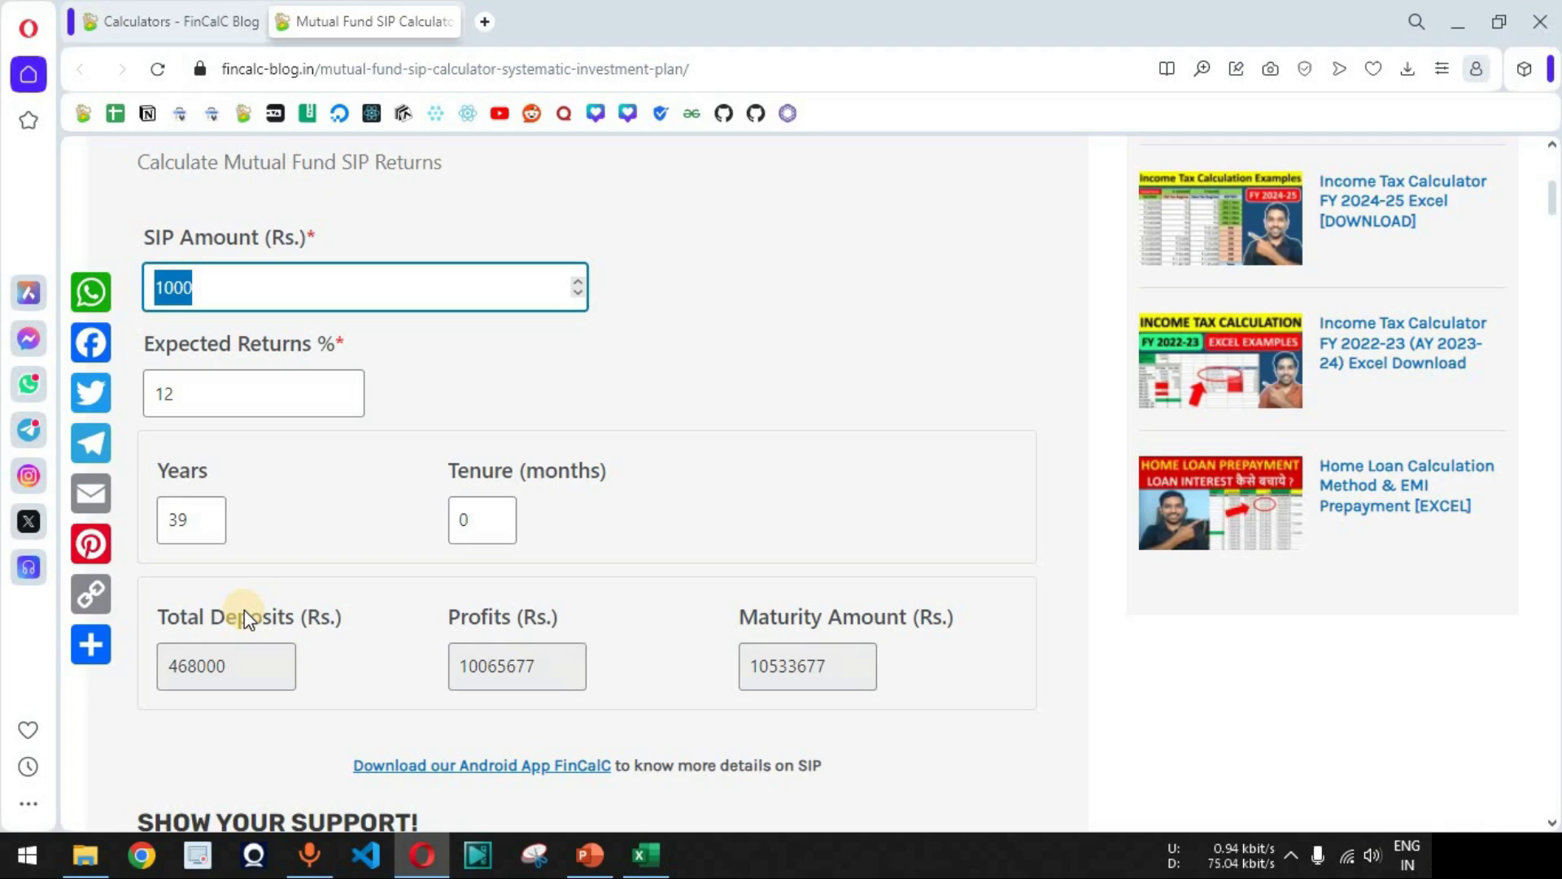
pyautogui.moveTo(242, 668); pyautogui.dragTo(159, 691)
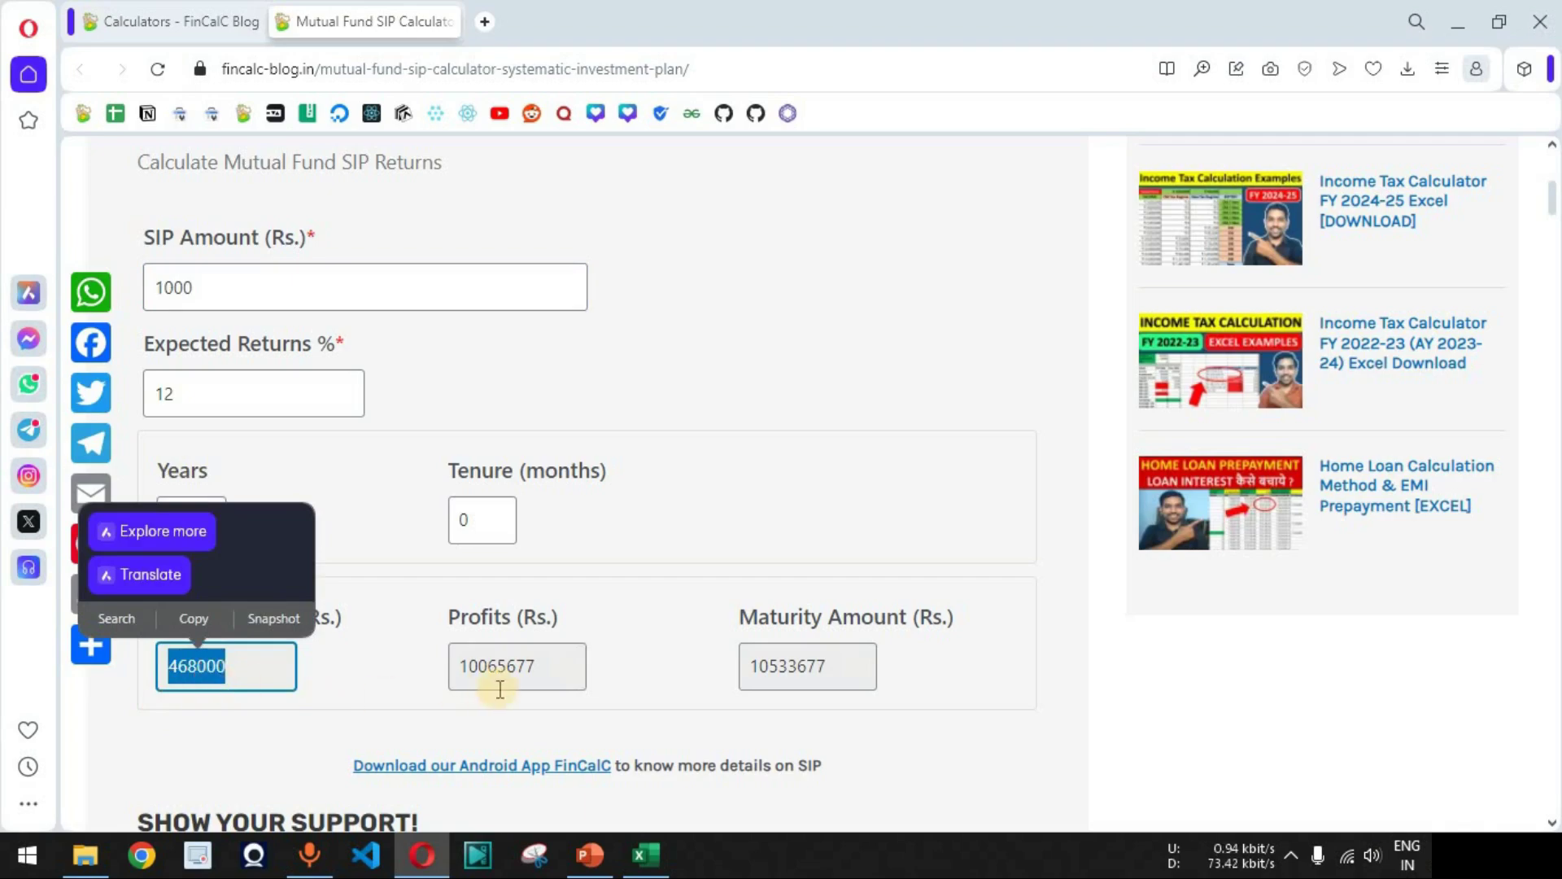
pyautogui.moveTo(549, 671); pyautogui.dragTo(455, 665)
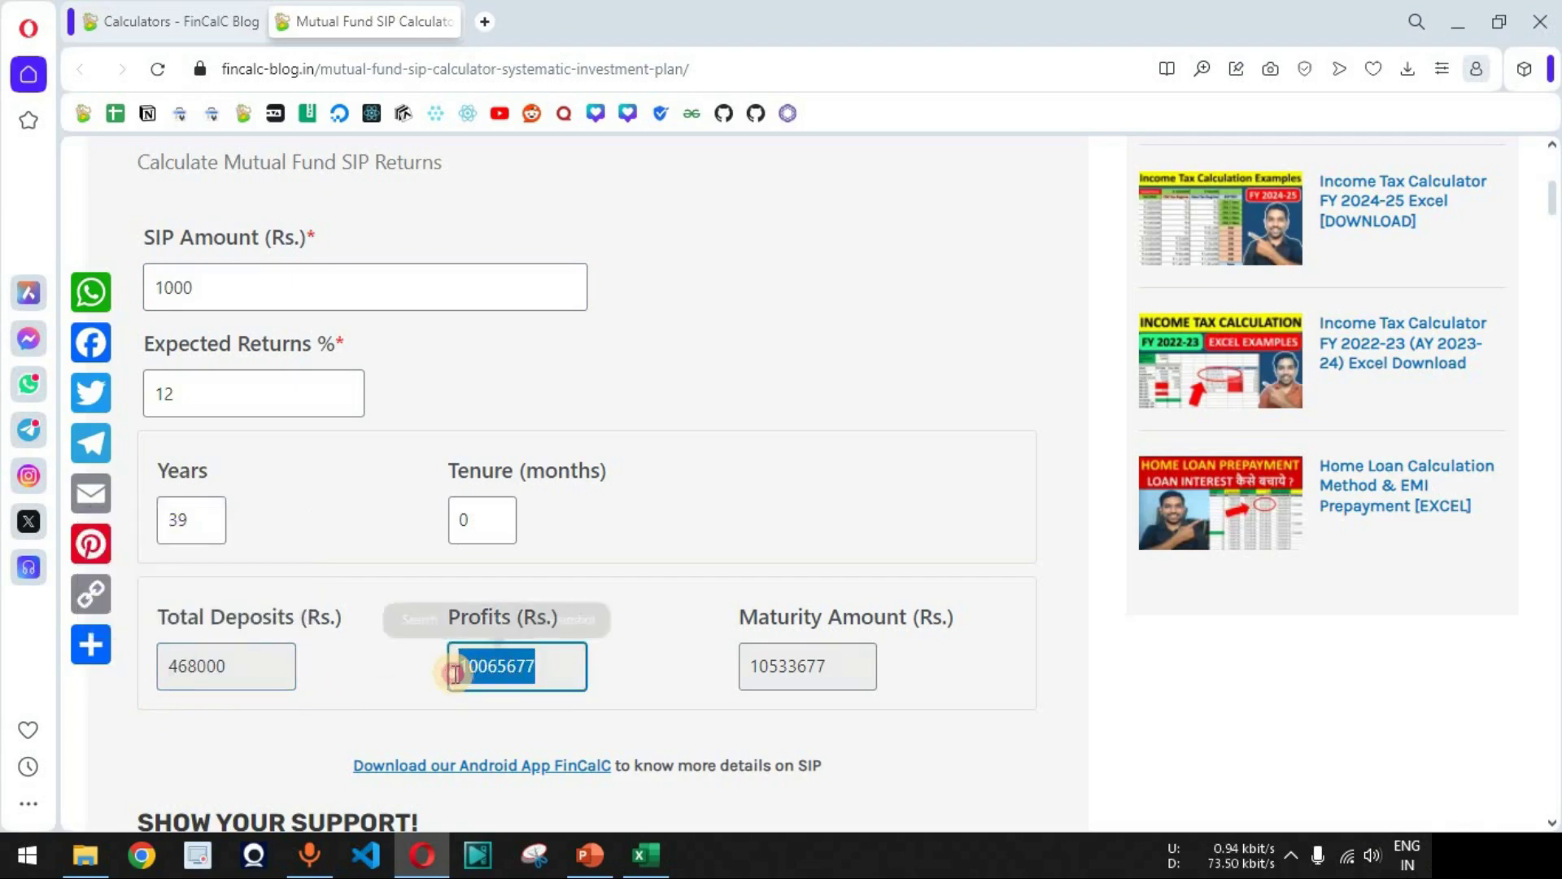
pyautogui.click(202, 472)
pyautogui.moveTo(195, 288); pyautogui.dragTo(151, 290)
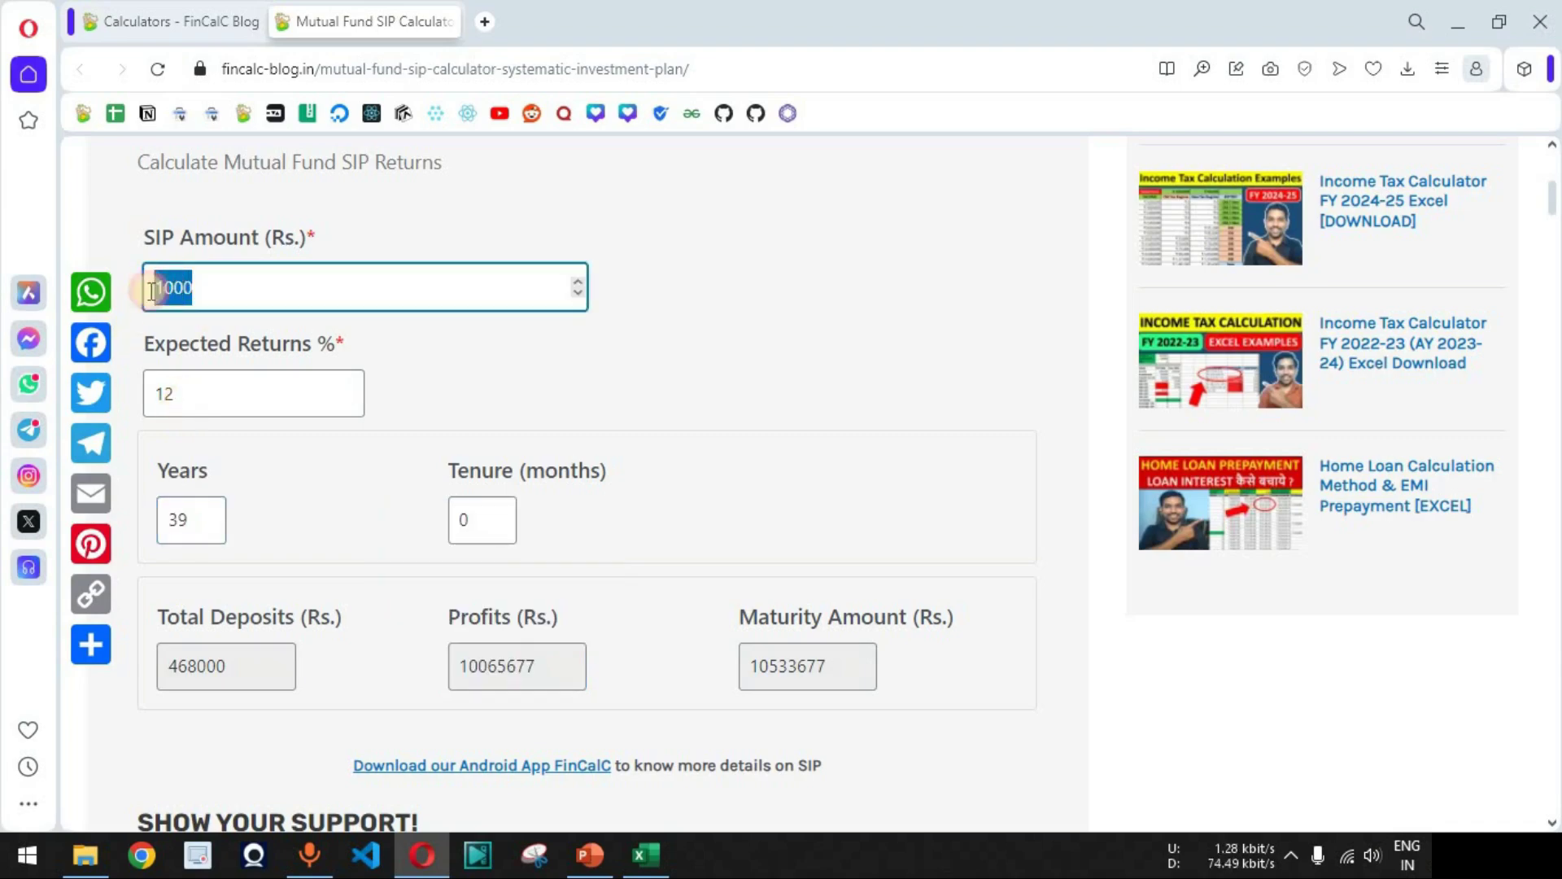
pyautogui.doubleClick(196, 522)
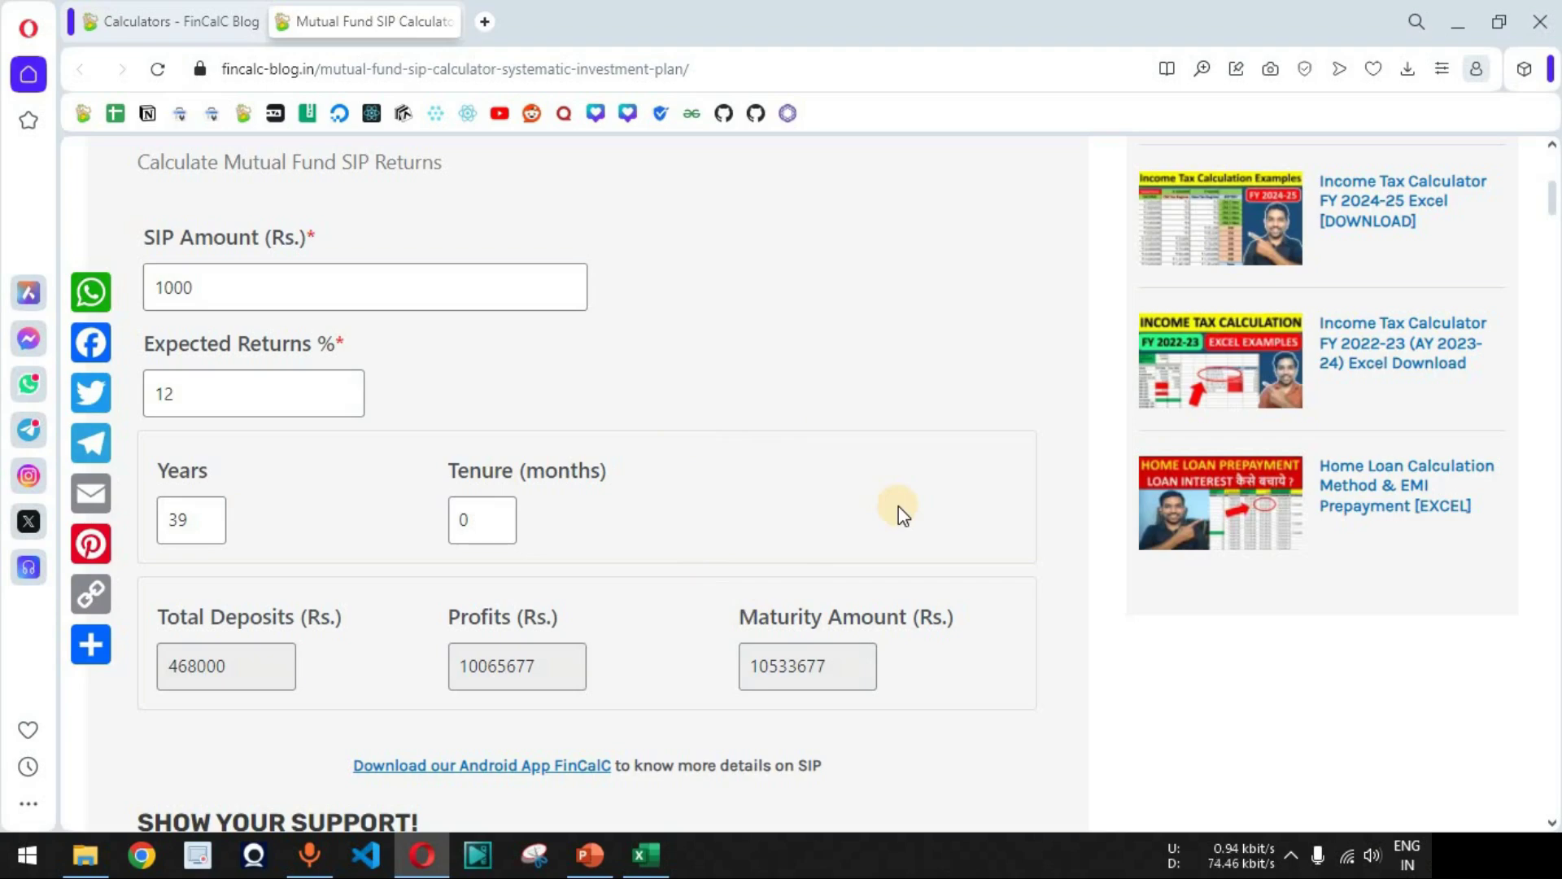
pyautogui.moveTo(830, 669); pyautogui.dragTo(895, 622)
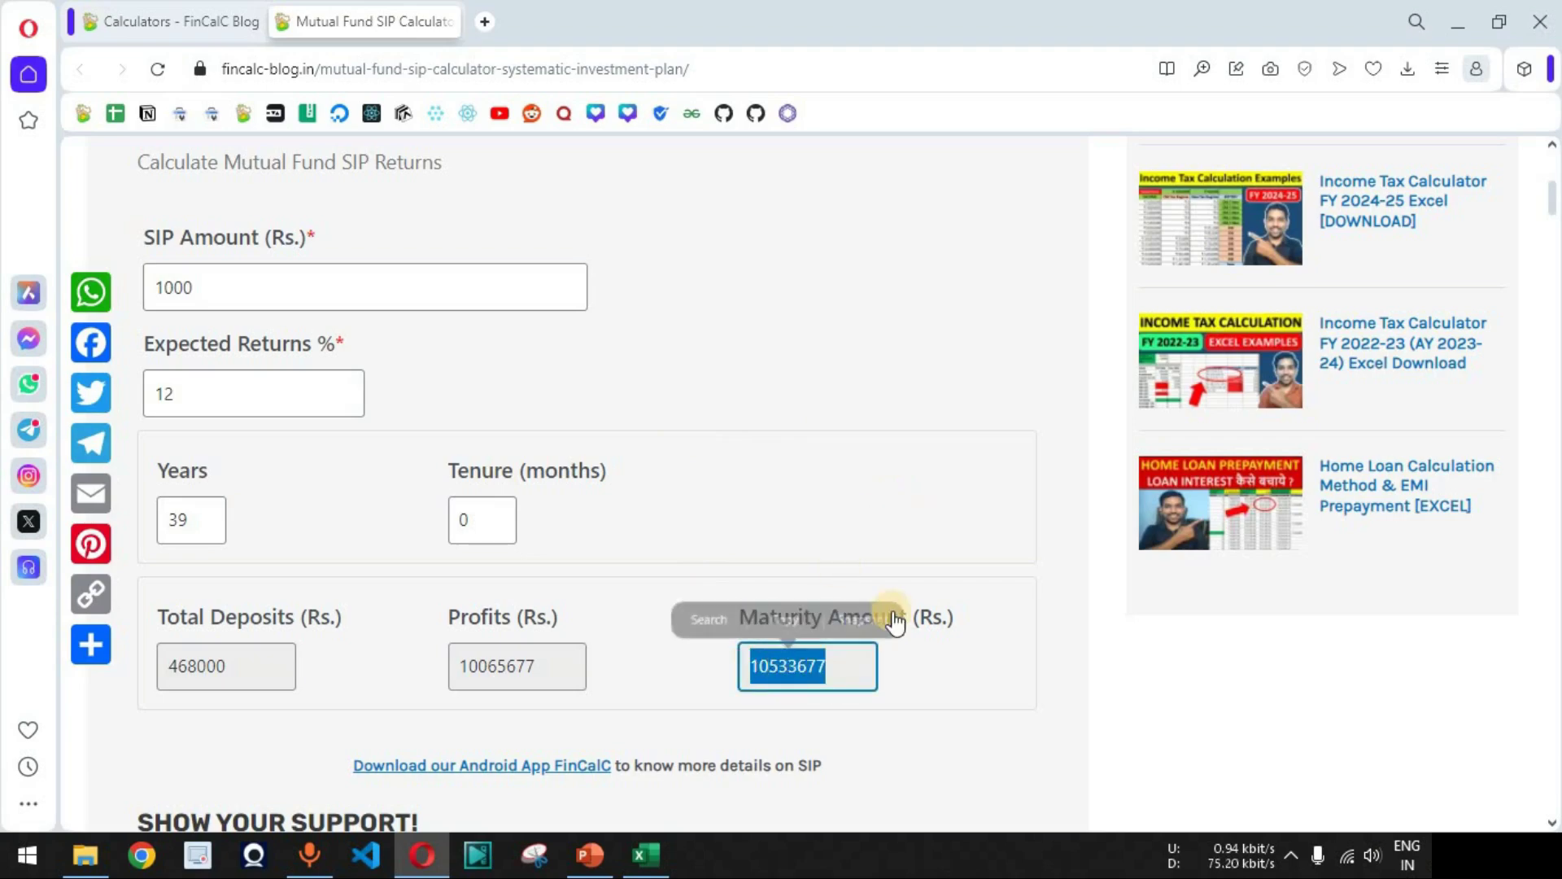
pyautogui.doubleClick(200, 527)
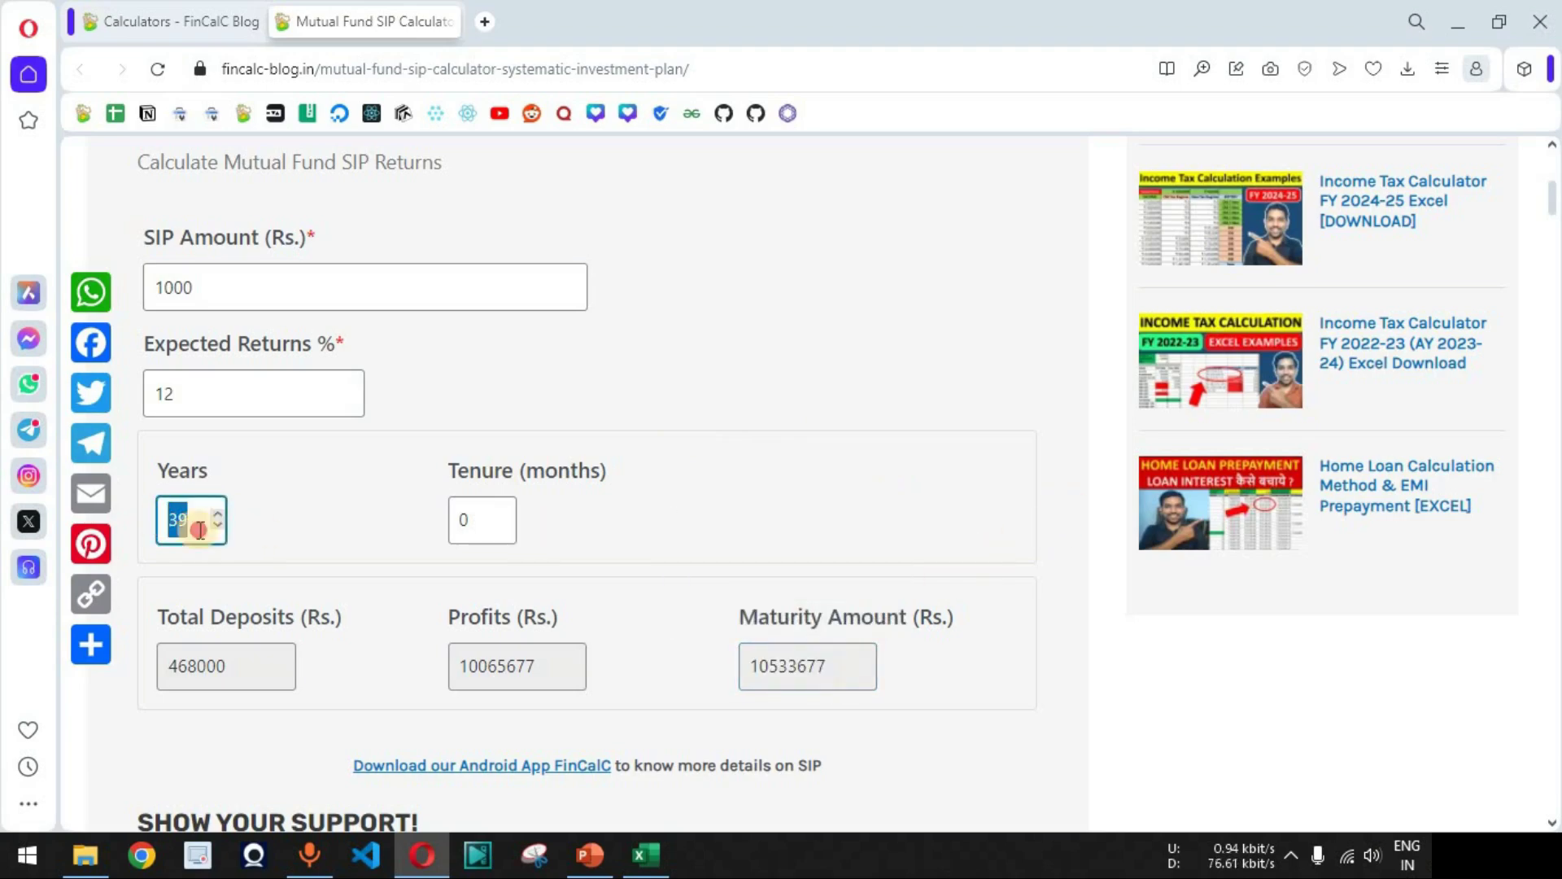
# - Switch to the Excel goal sheet and enter 39 as the time in years for the ₹1,000 SIP in B4
pyautogui.hotkey('alt', 'Tab')
pyautogui.click(346, 331)
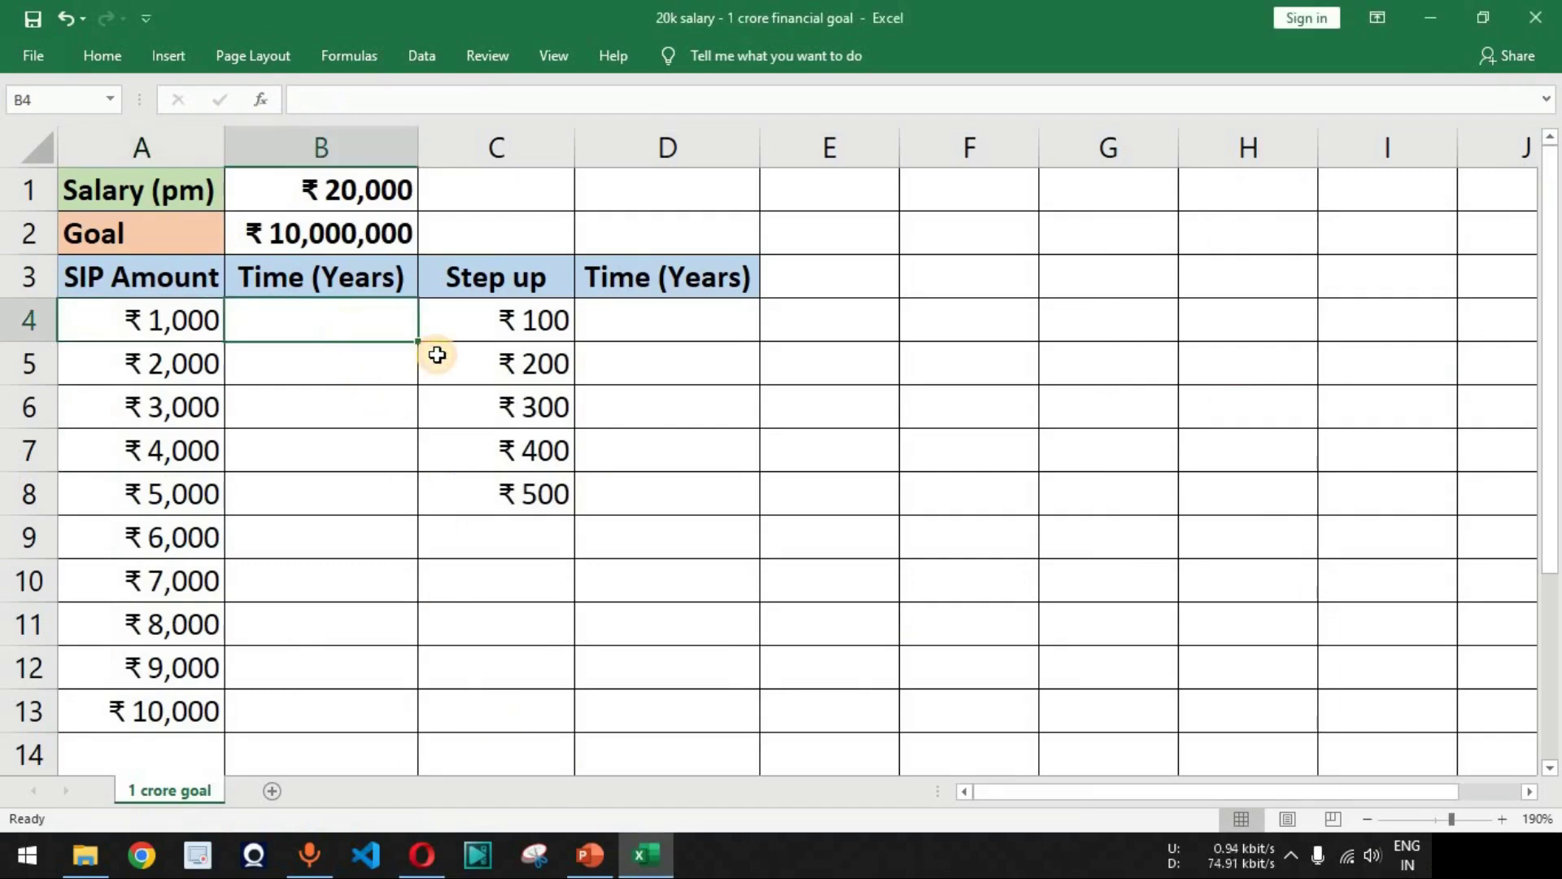
pyautogui.write('39')
pyautogui.press('Return')
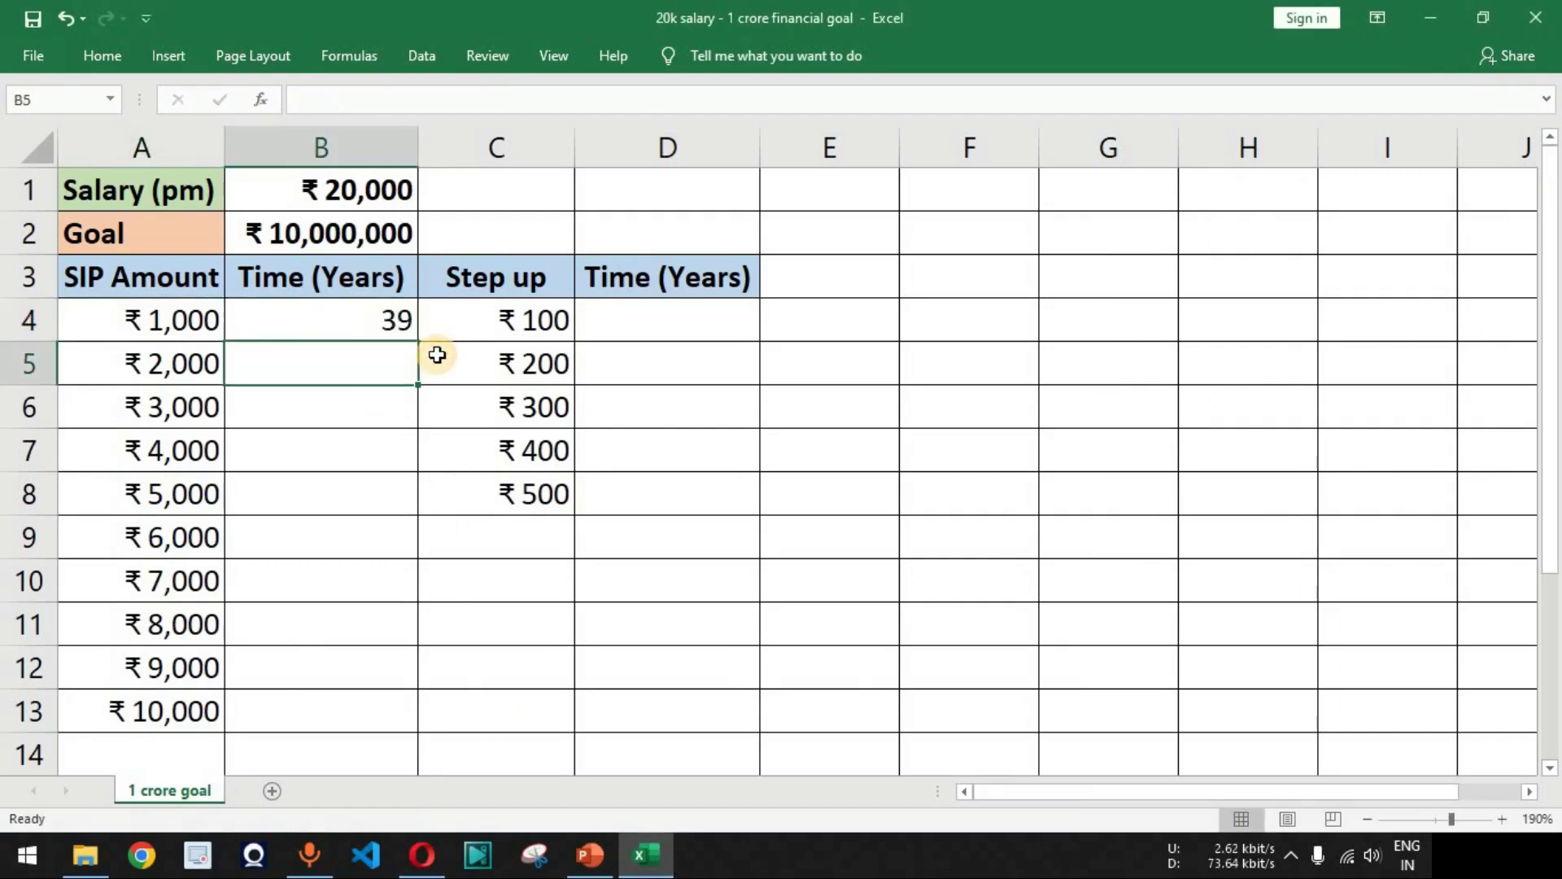
# - Review the monthly salary, the list of SIP amounts and the step-up amounts in the sheet
pyautogui.click(171, 323)
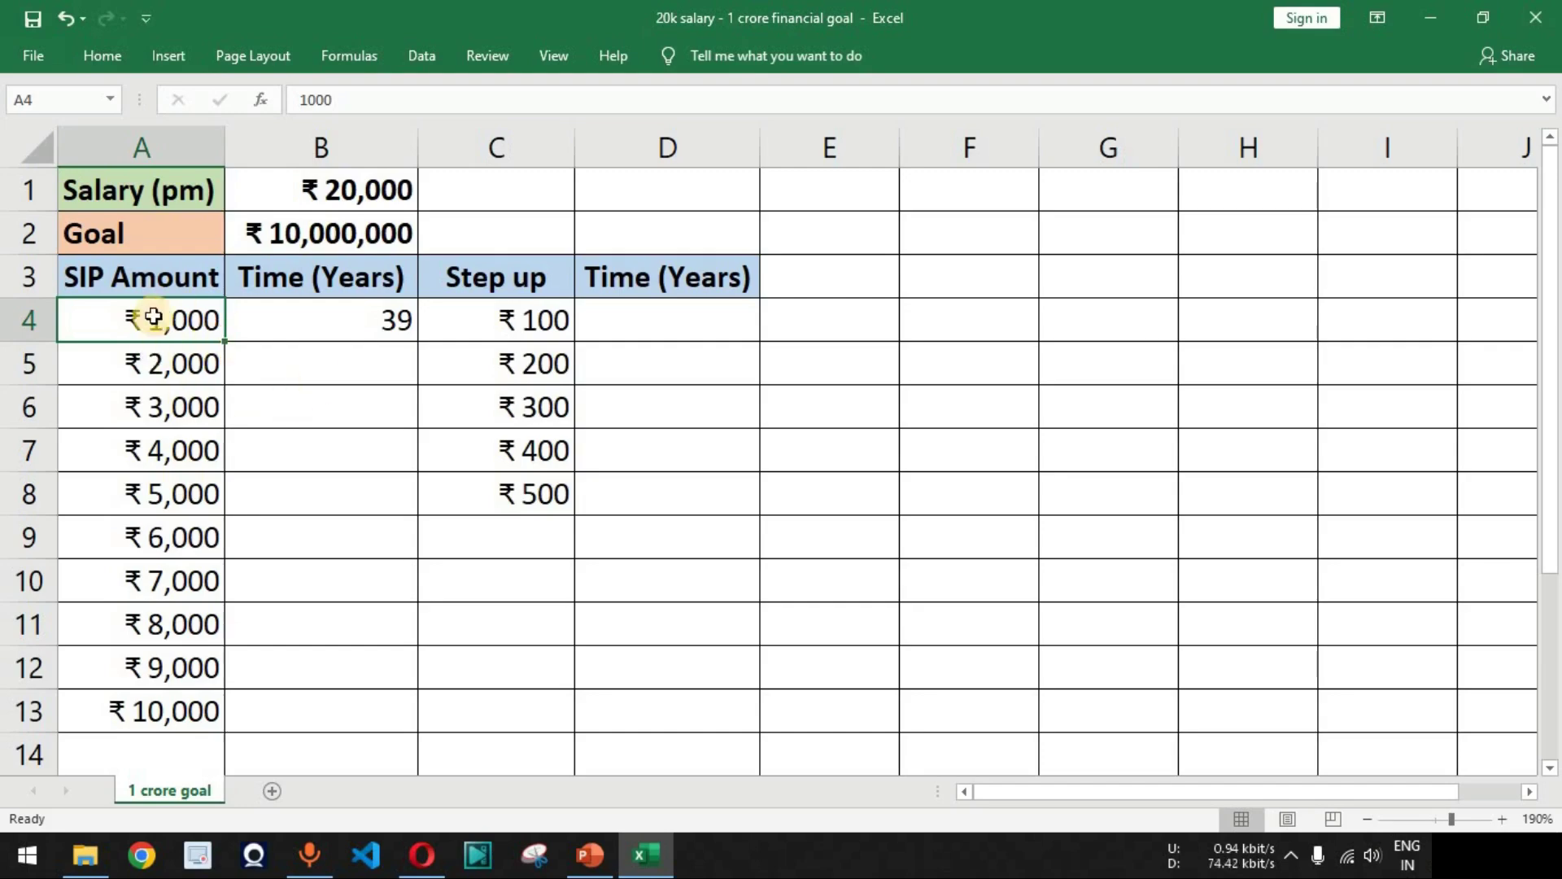
pyautogui.click(345, 188)
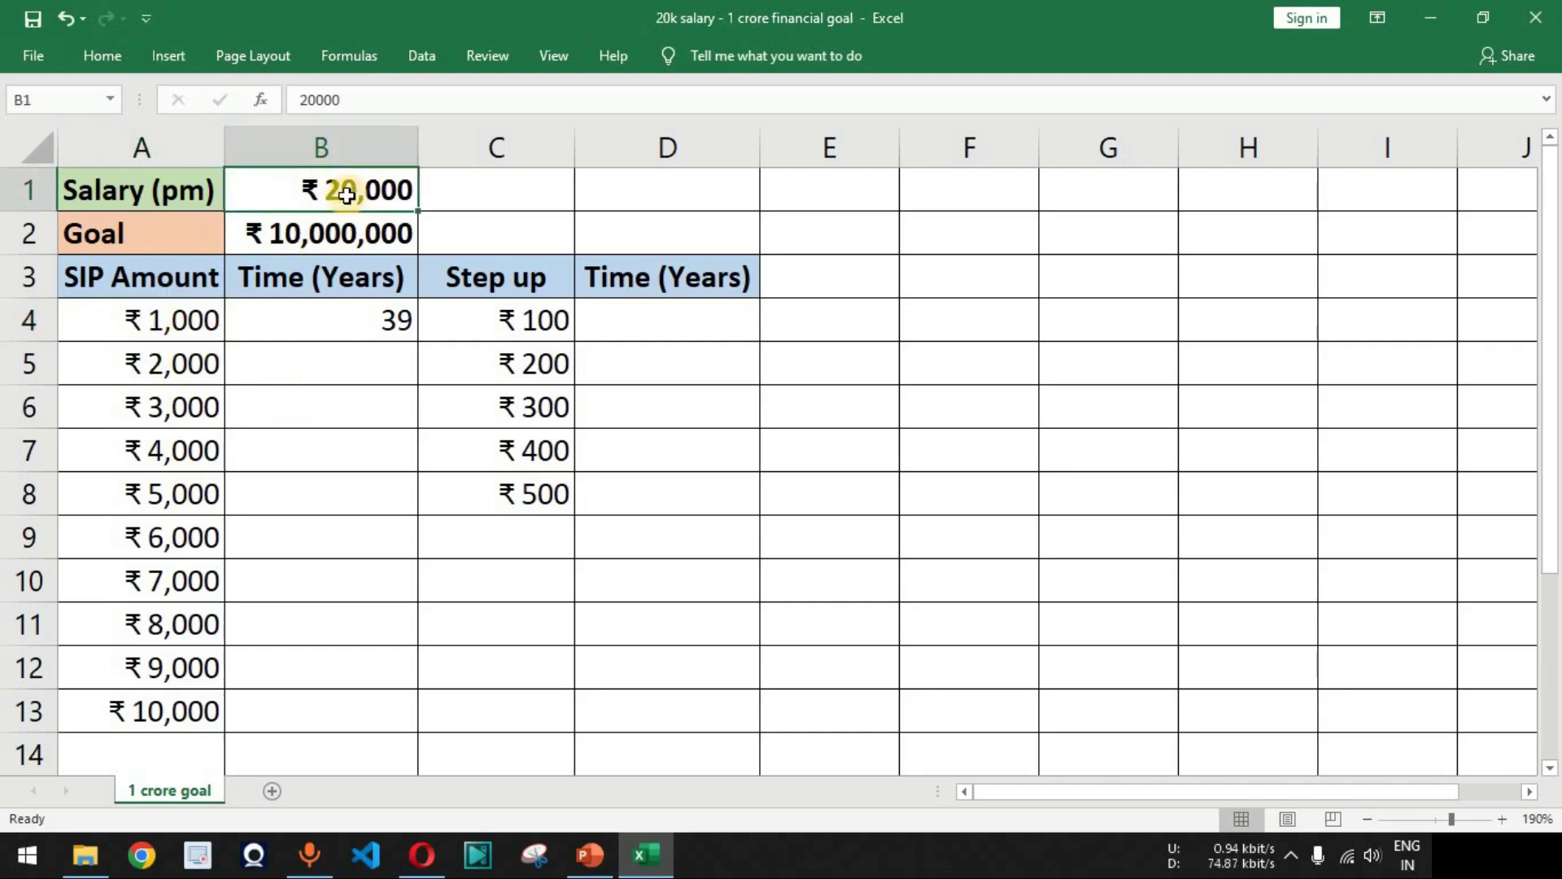
pyautogui.moveTo(167, 316); pyautogui.dragTo(179, 704)
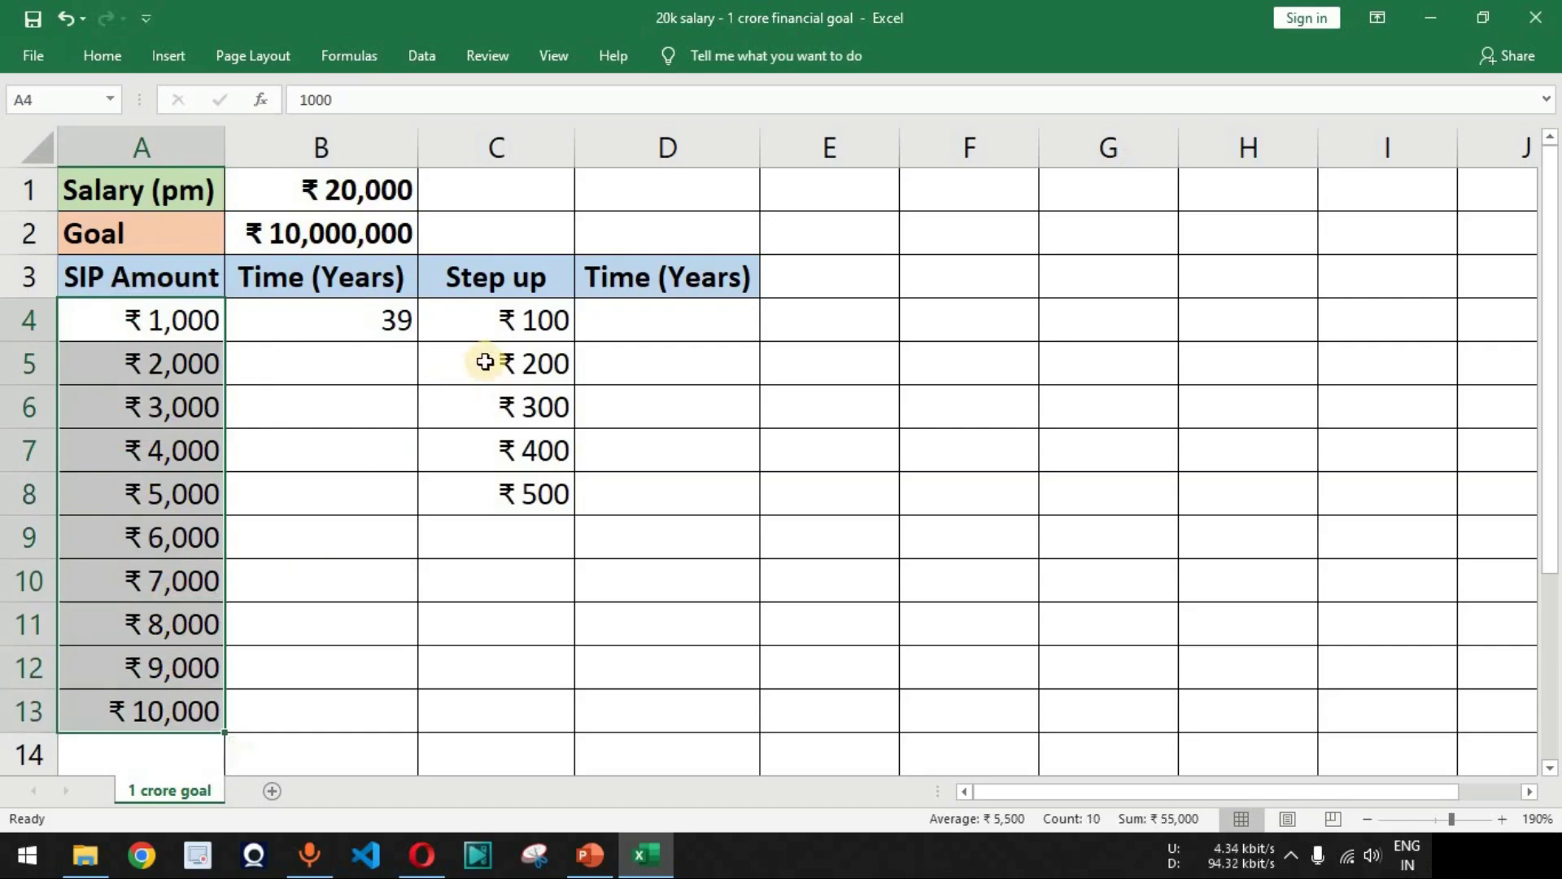
pyautogui.click(529, 319)
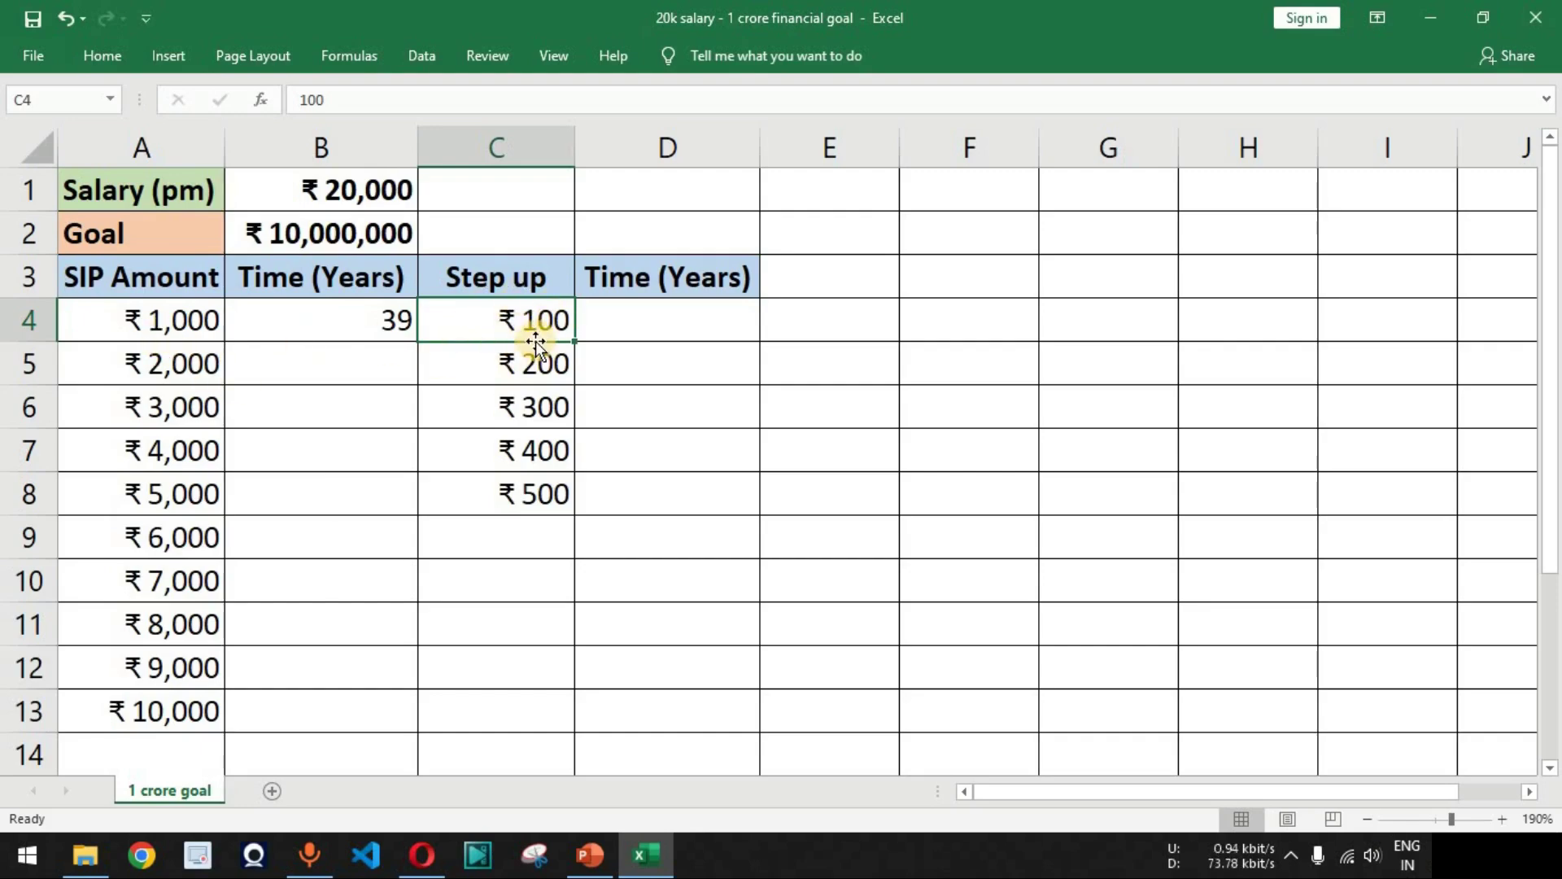
pyautogui.moveTo(534, 318); pyautogui.dragTo(541, 492)
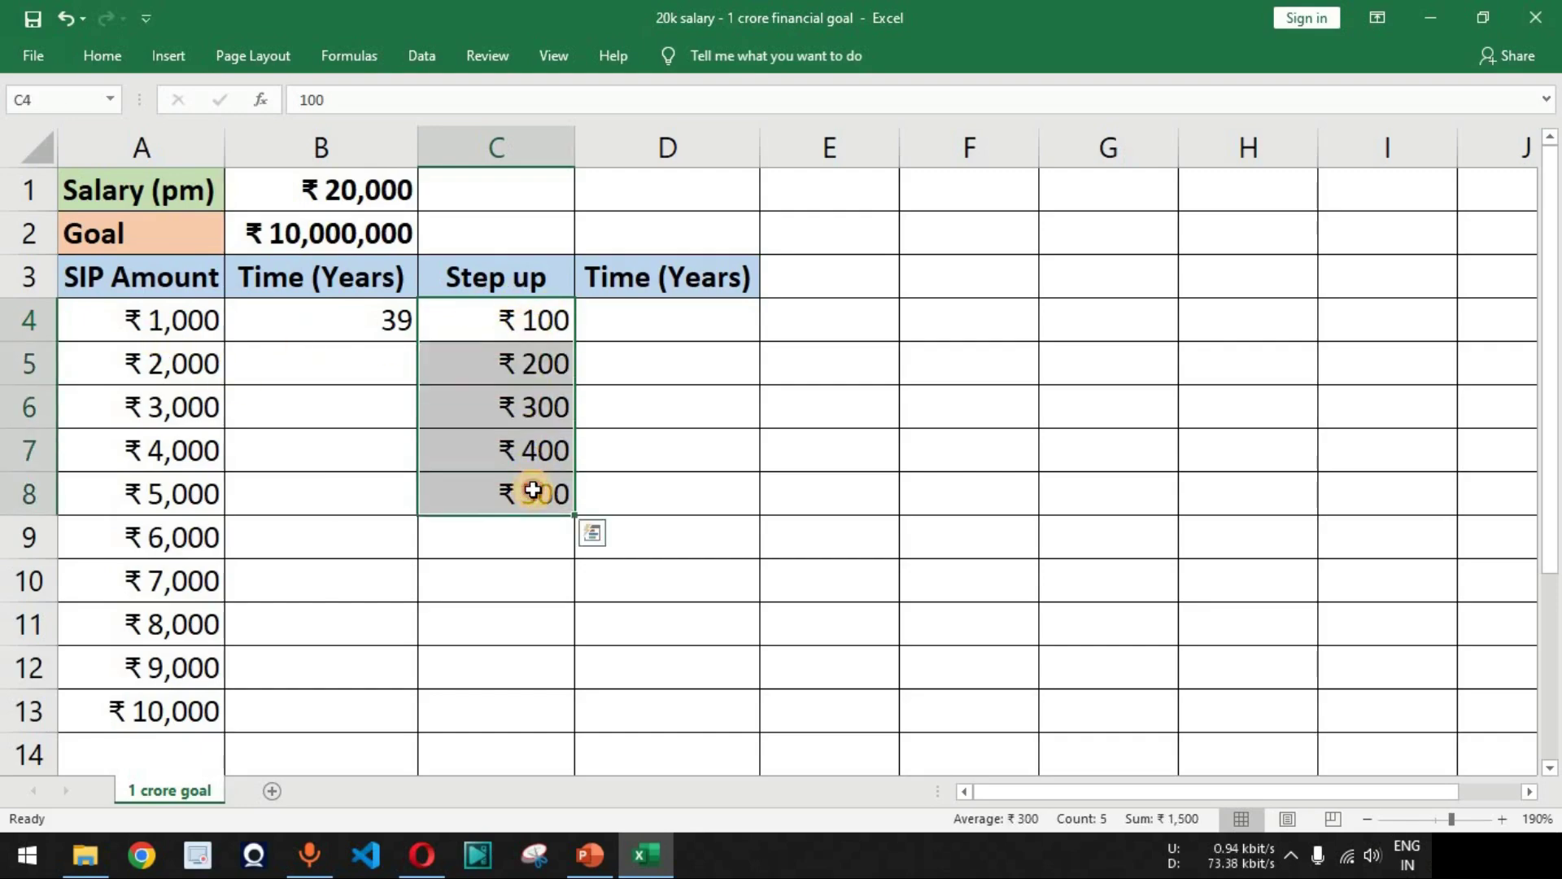
pyautogui.click(175, 367)
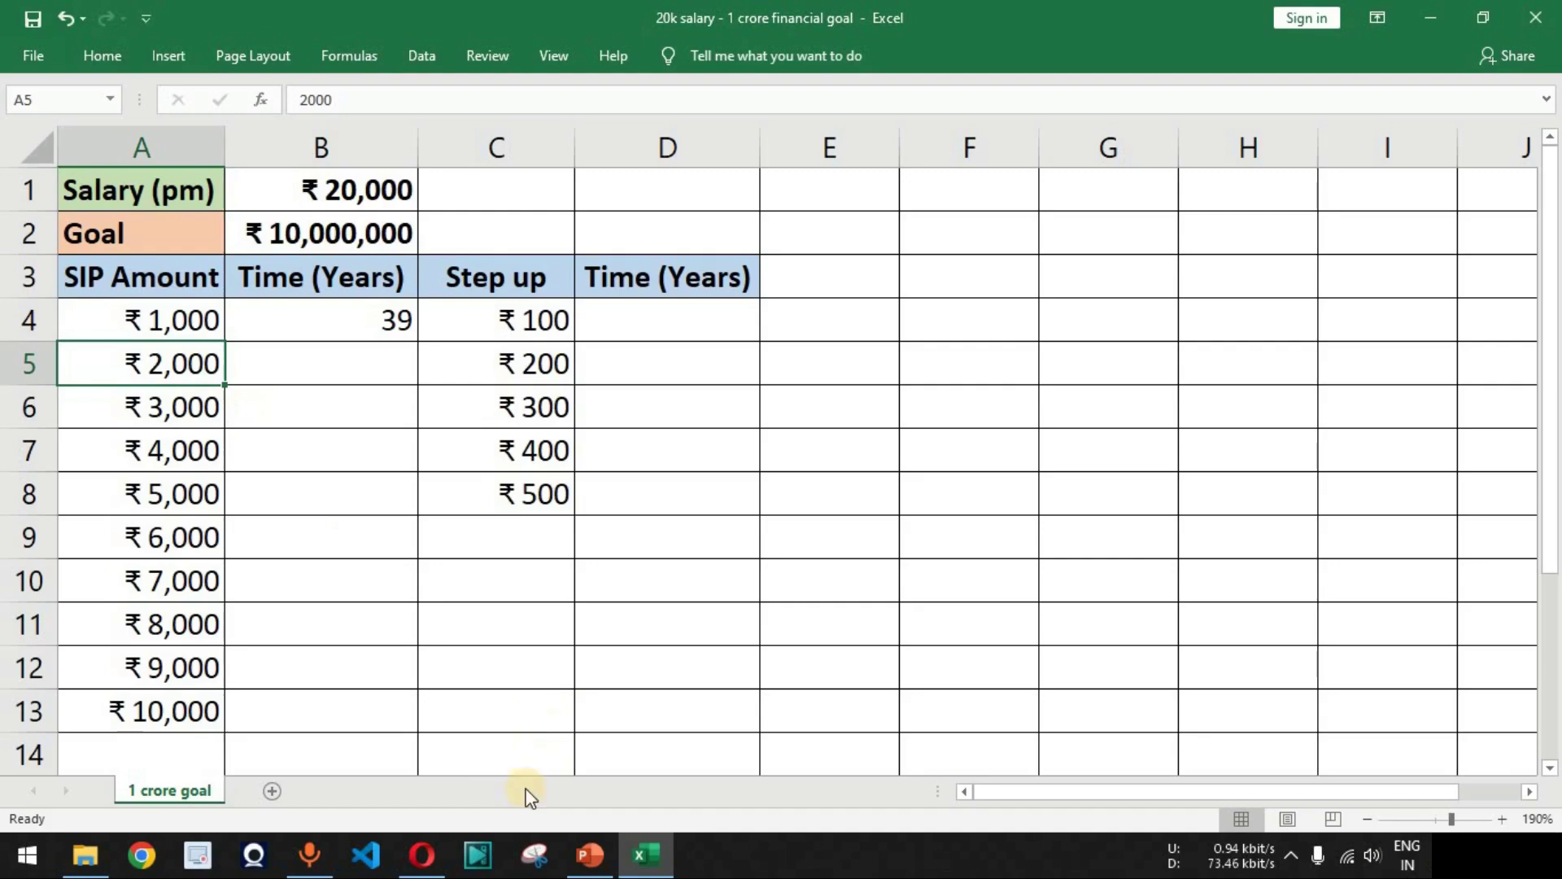
# - Switch to the SIP calculator in Opera, set the SIP amount to 2000 and check the maturity amount
pyautogui.click(422, 854)
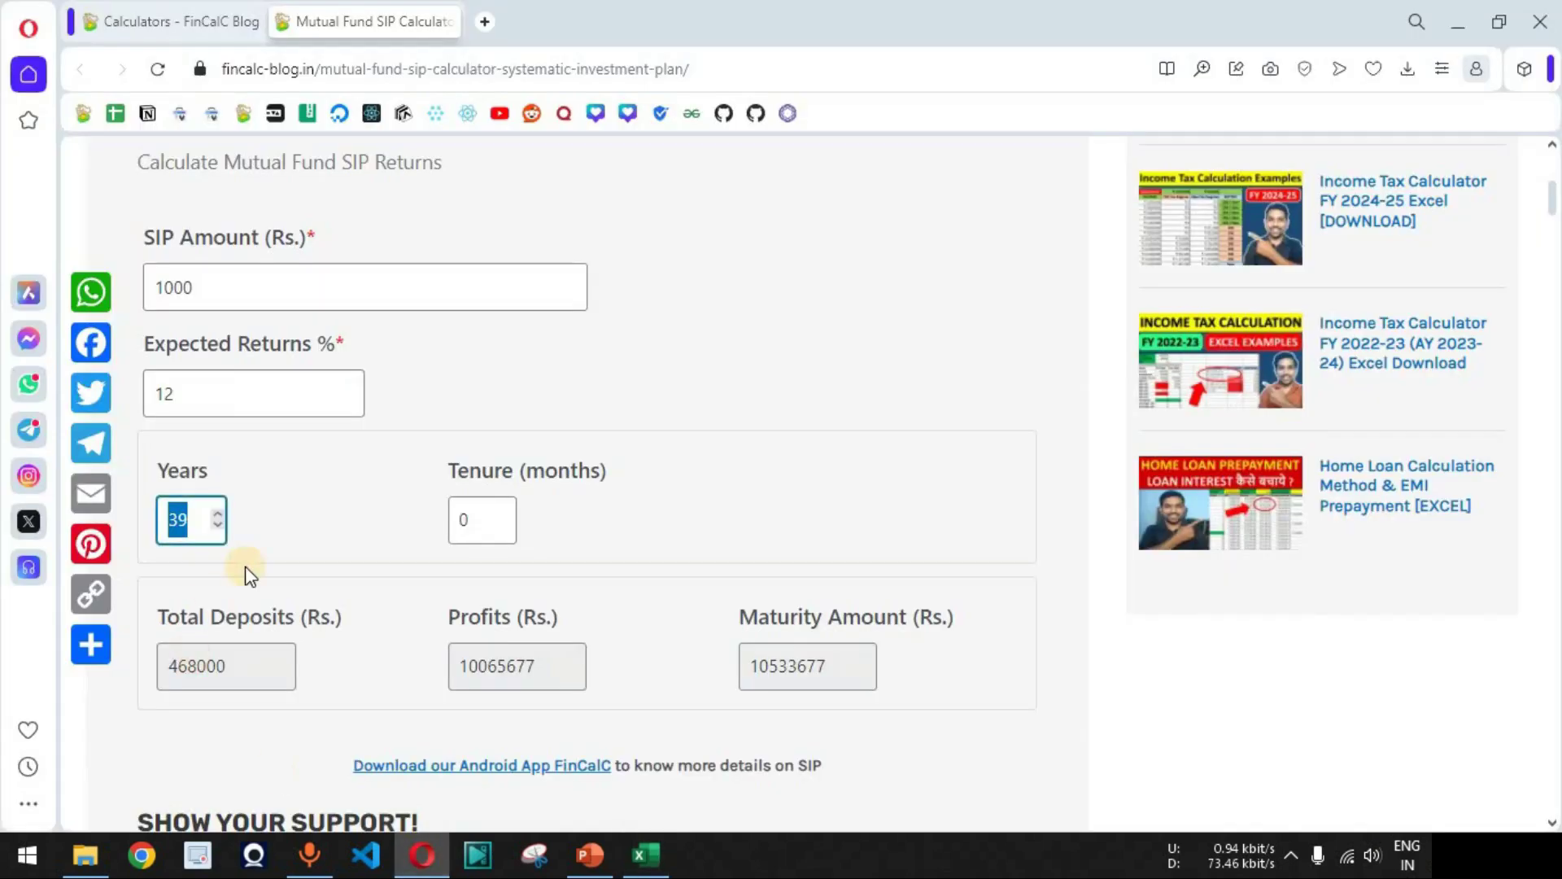
pyautogui.click(154, 287)
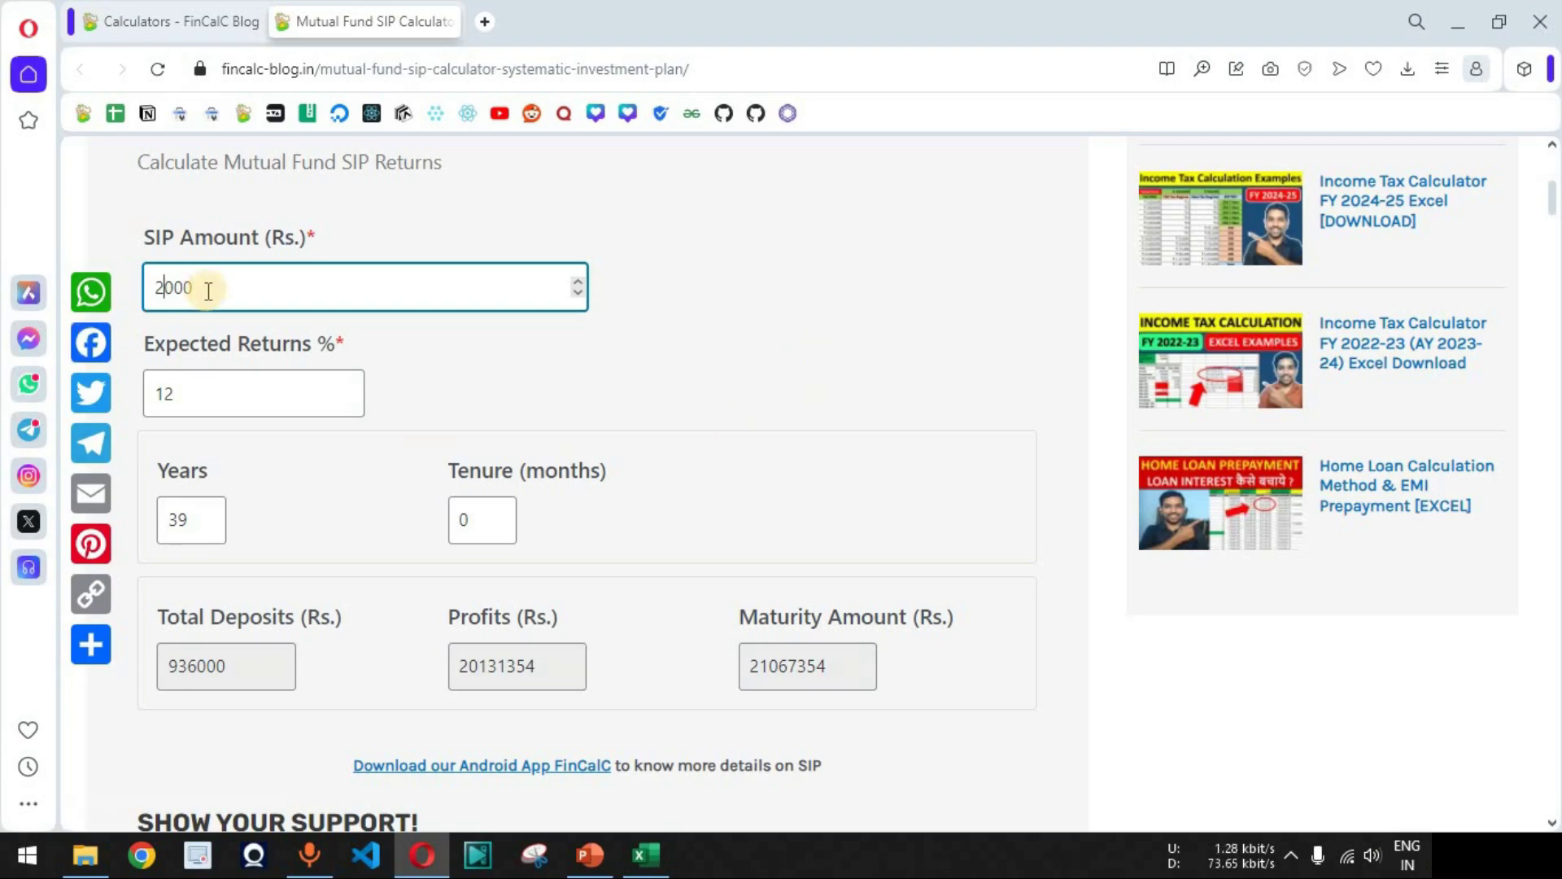
pyautogui.doubleClick(186, 522)
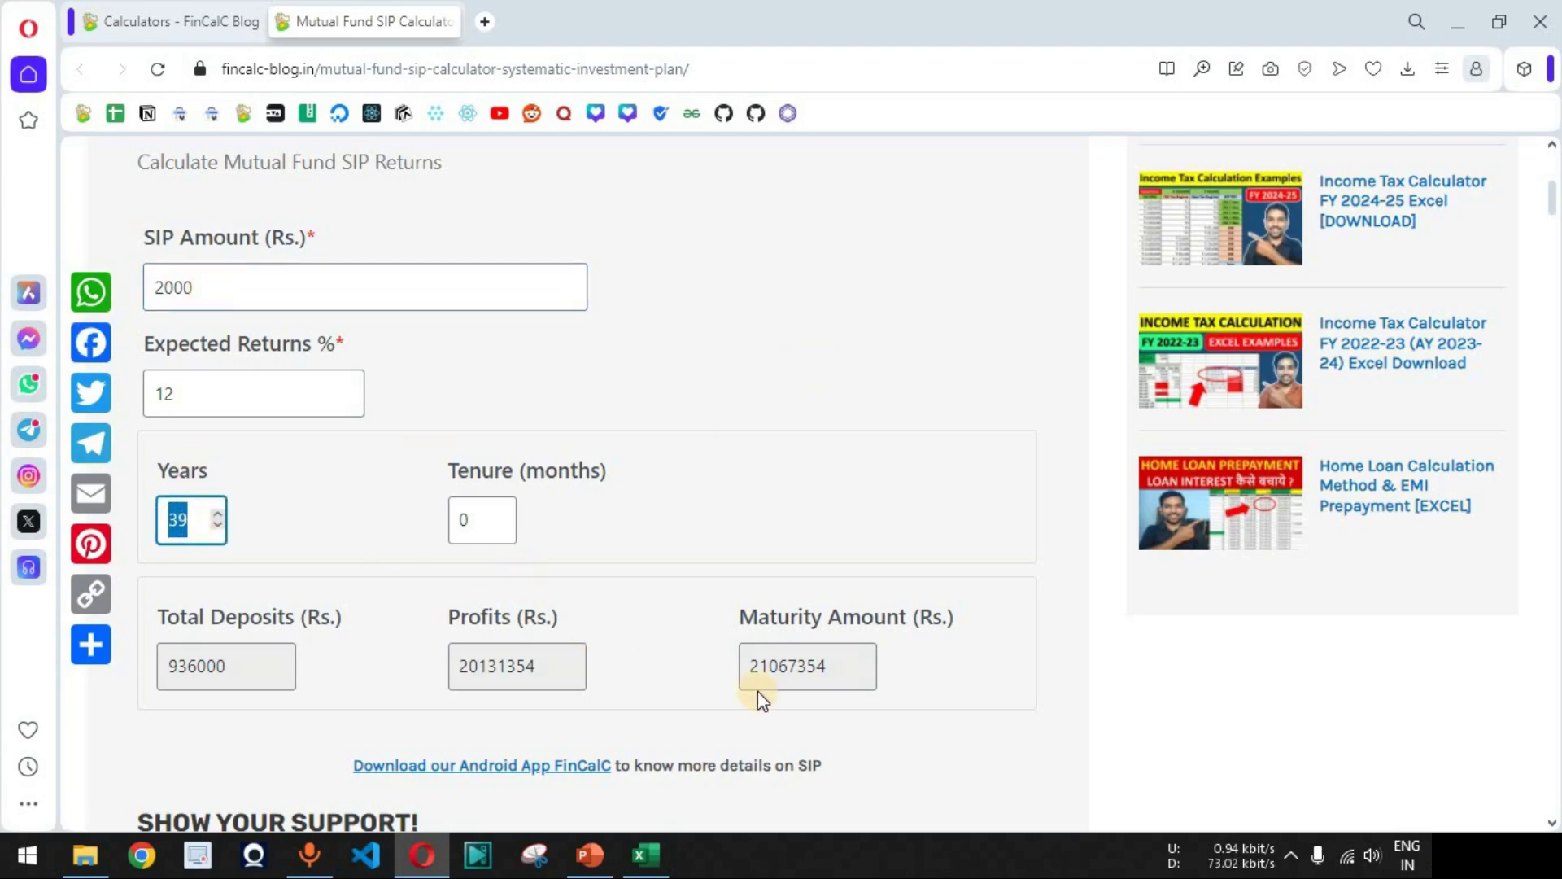
pyautogui.moveTo(827, 671); pyautogui.dragTo(736, 669)
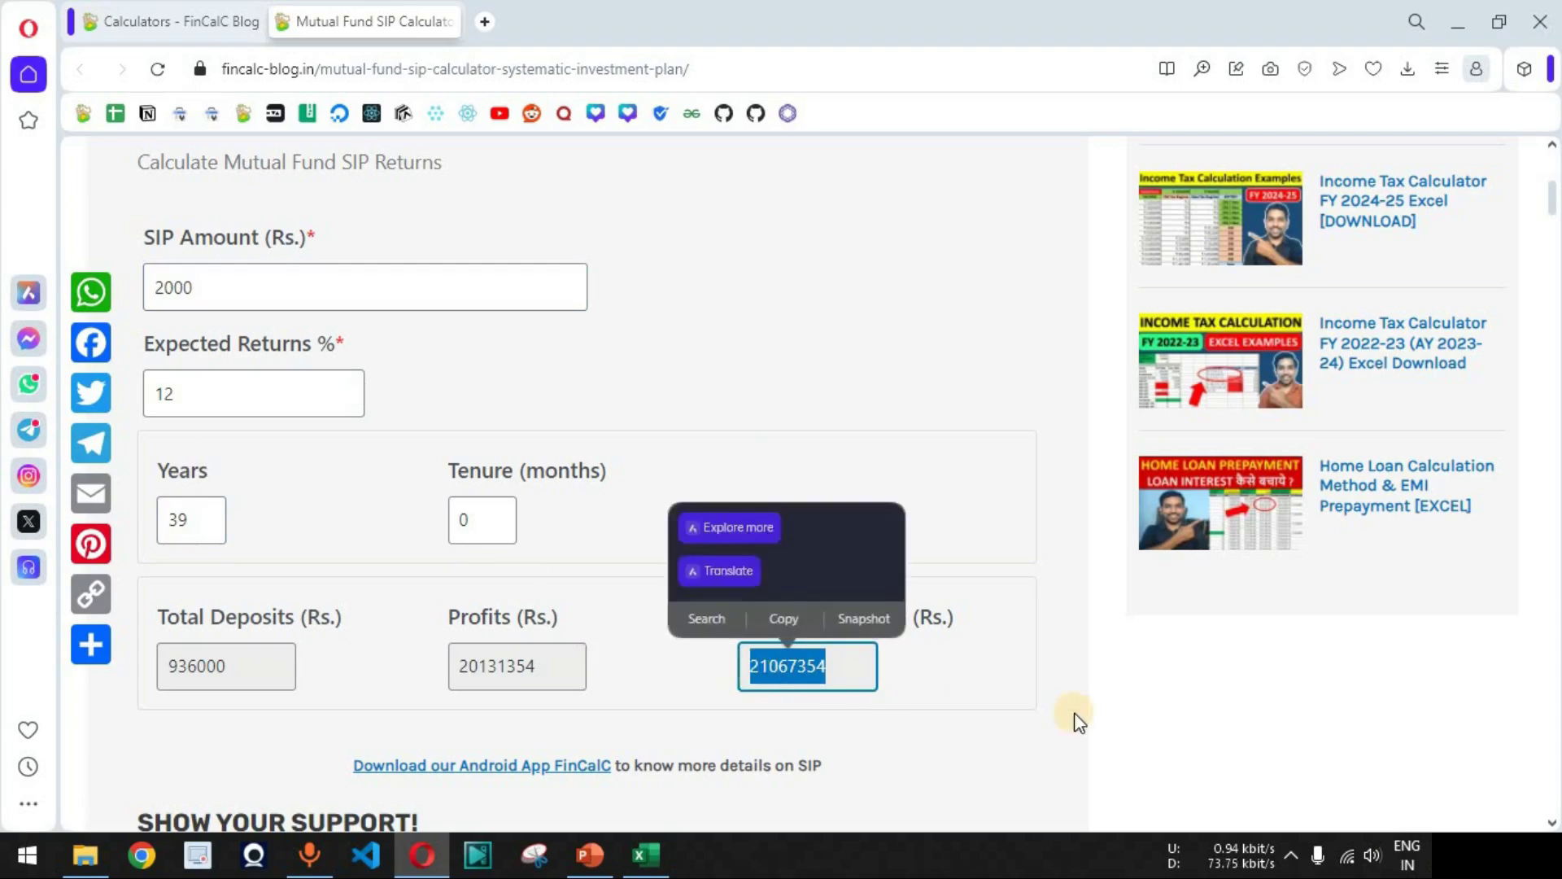
pyautogui.click(1048, 587)
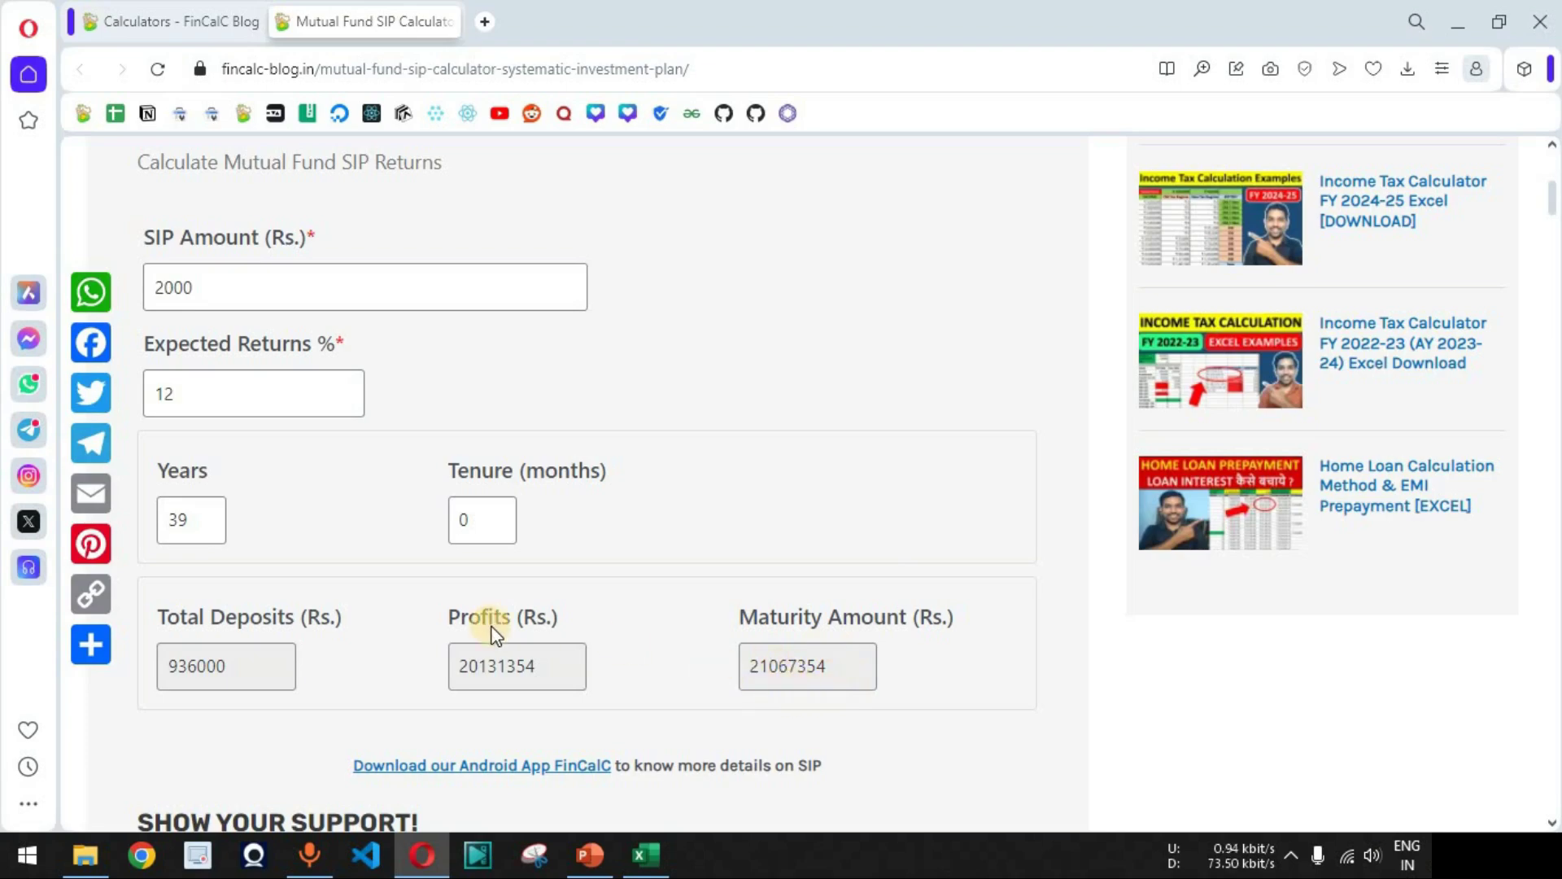
# - Try 35 years for the 2000 rupee SIP, reduce the period to 33 years, and check the maturity amount
pyautogui.click(191, 519)
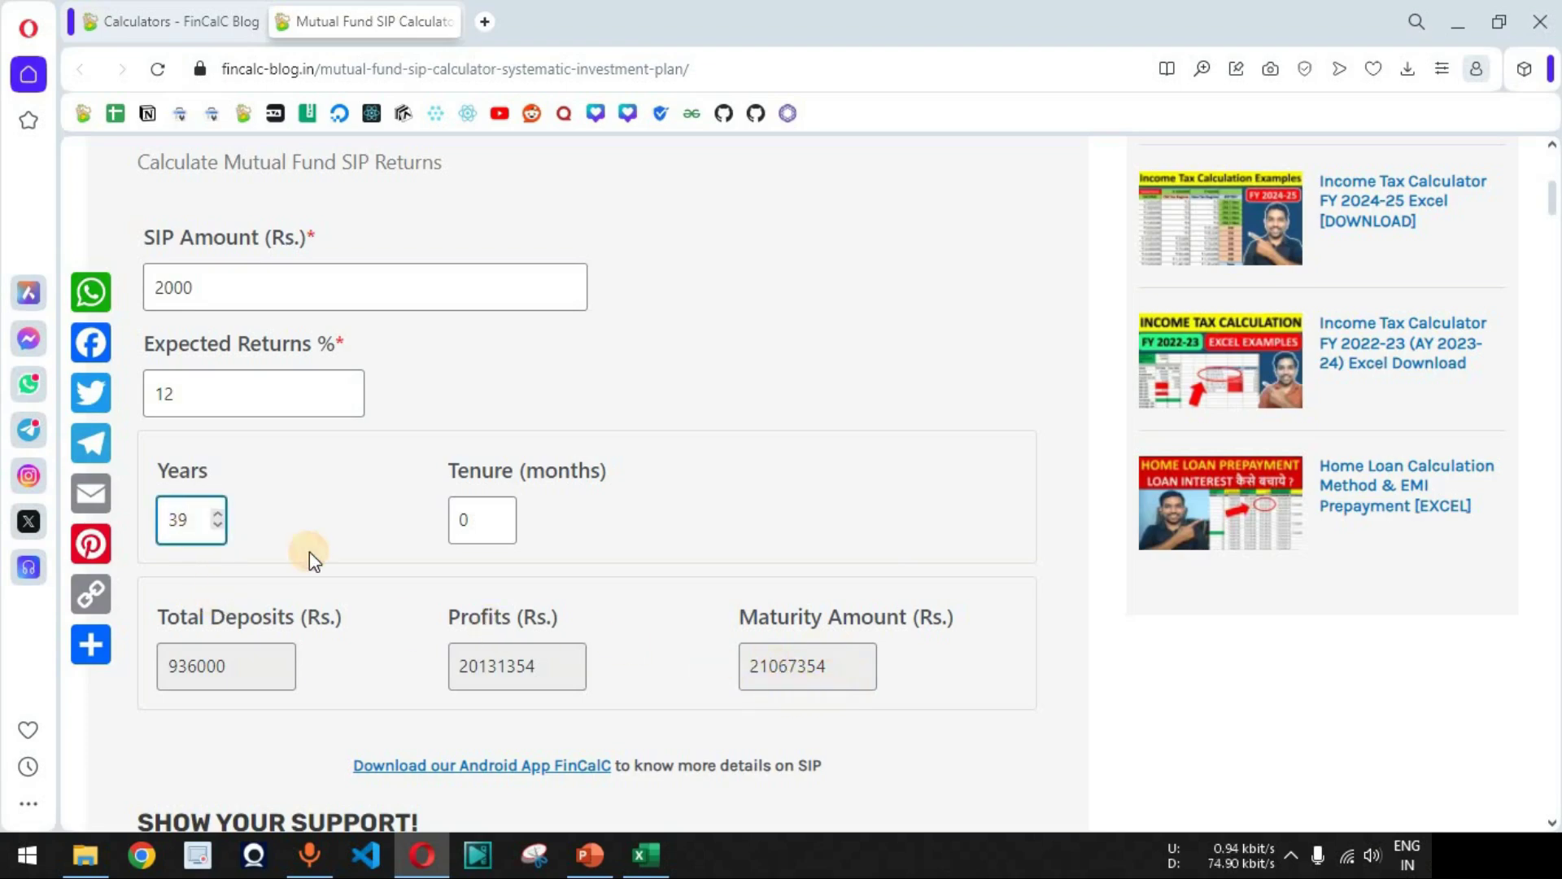
pyautogui.press('BackSpace')
pyautogui.write('5')
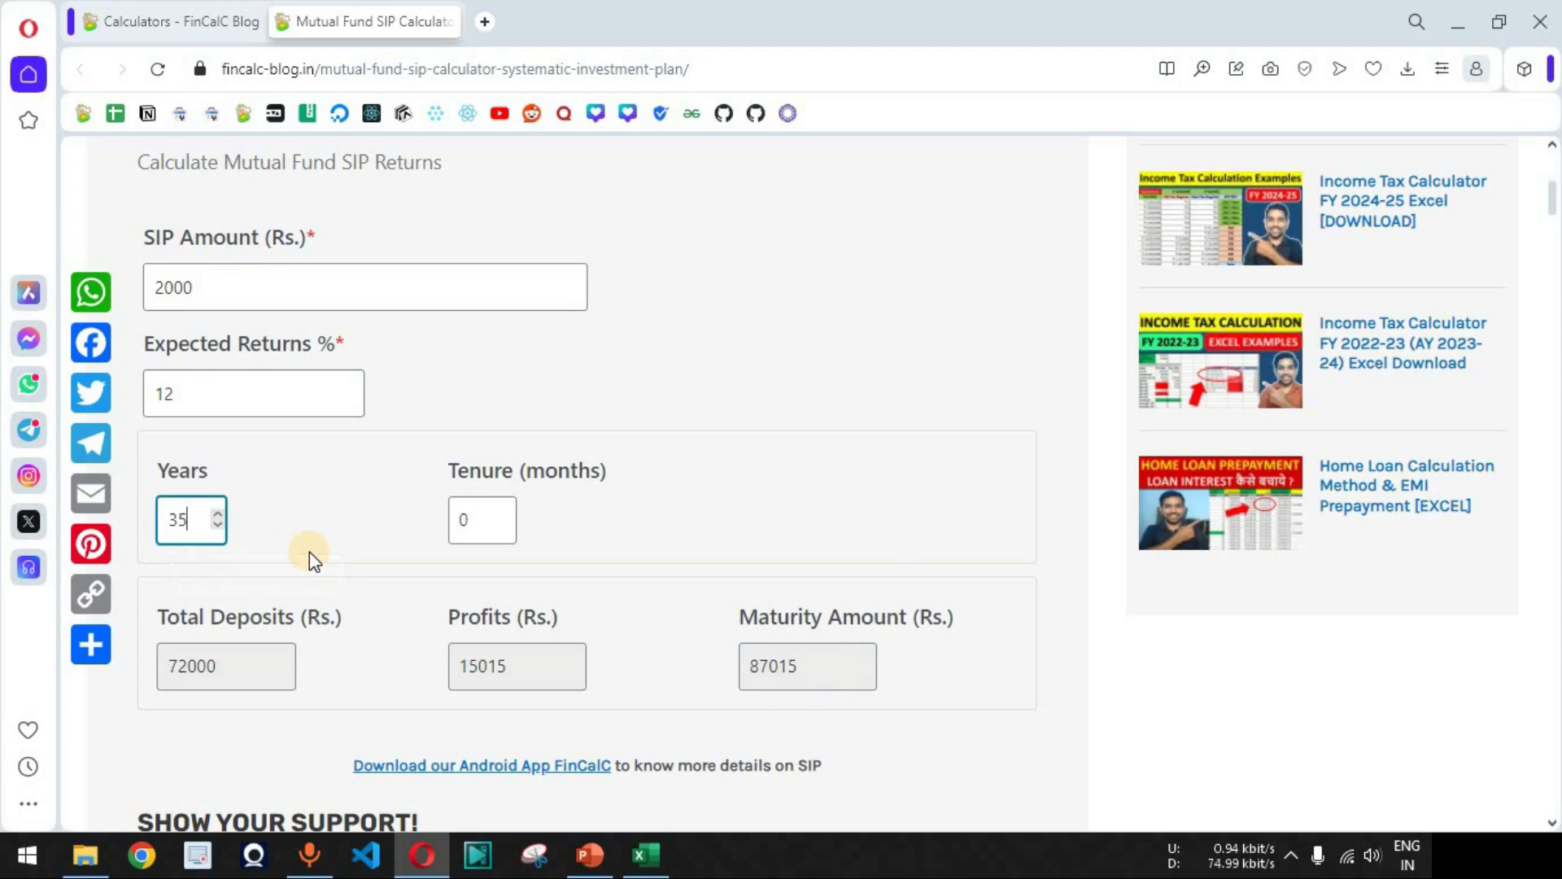
pyautogui.moveTo(818, 666); pyautogui.dragTo(712, 675)
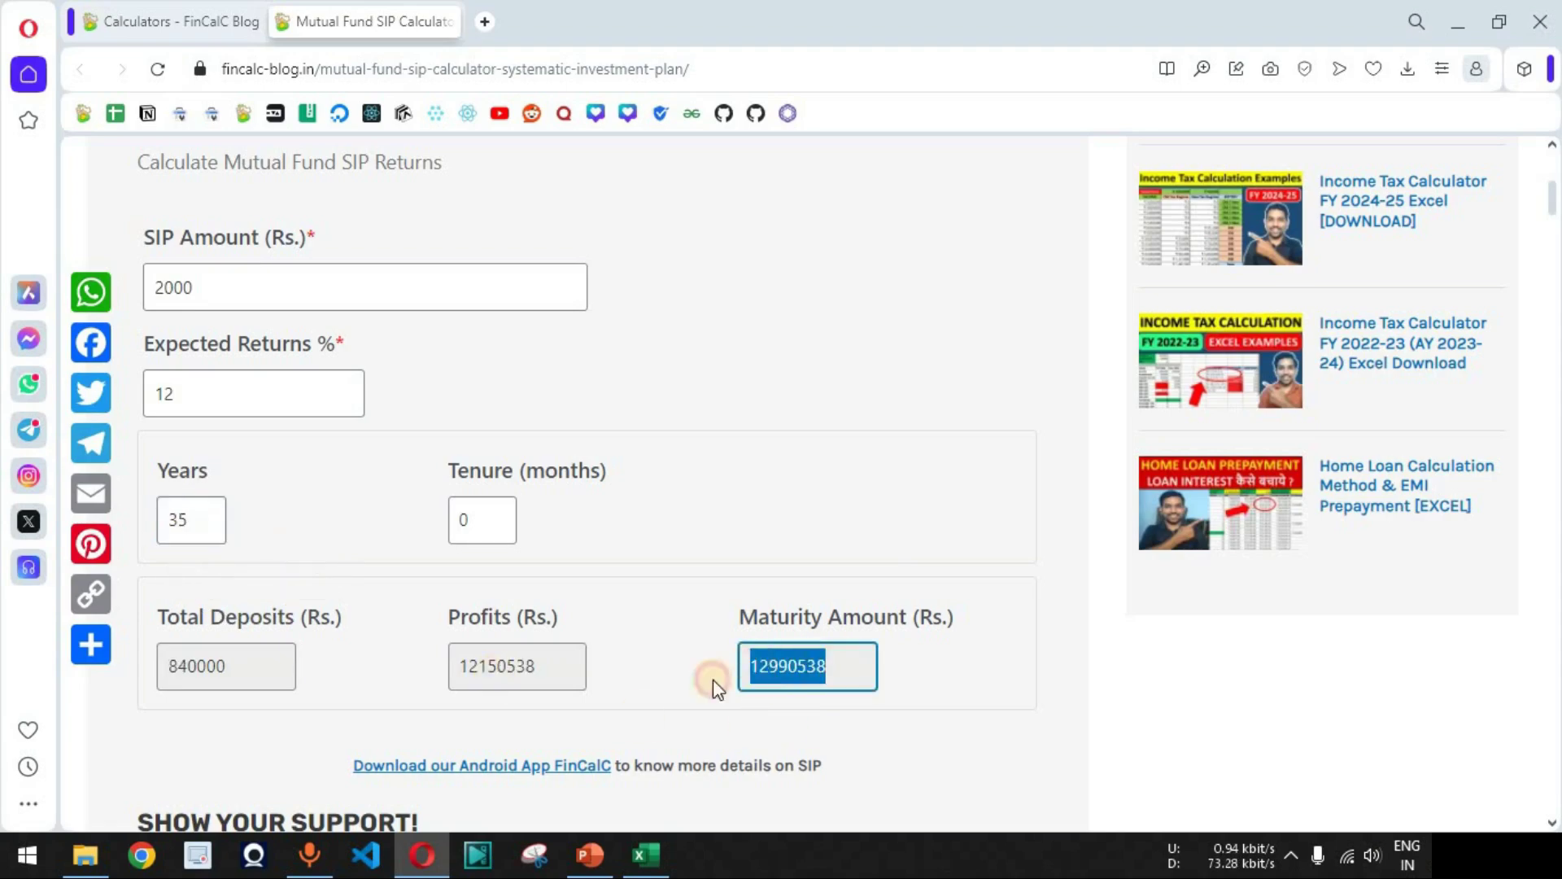
pyautogui.click(218, 529)
pyautogui.click(218, 529)
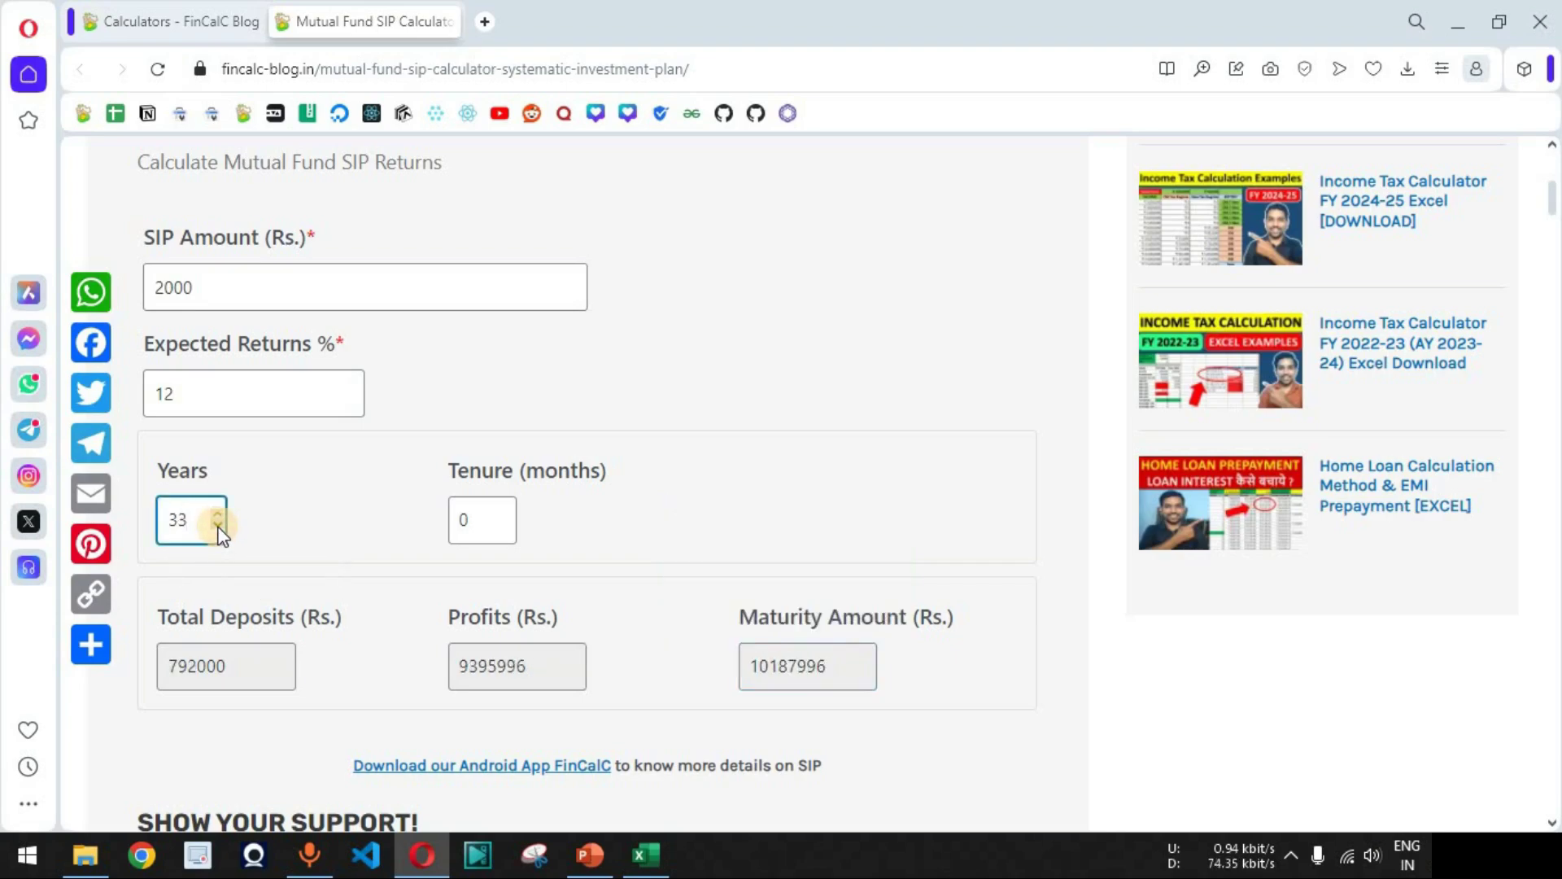
pyautogui.moveTo(828, 666); pyautogui.dragTo(752, 665)
pyautogui.click(1066, 648)
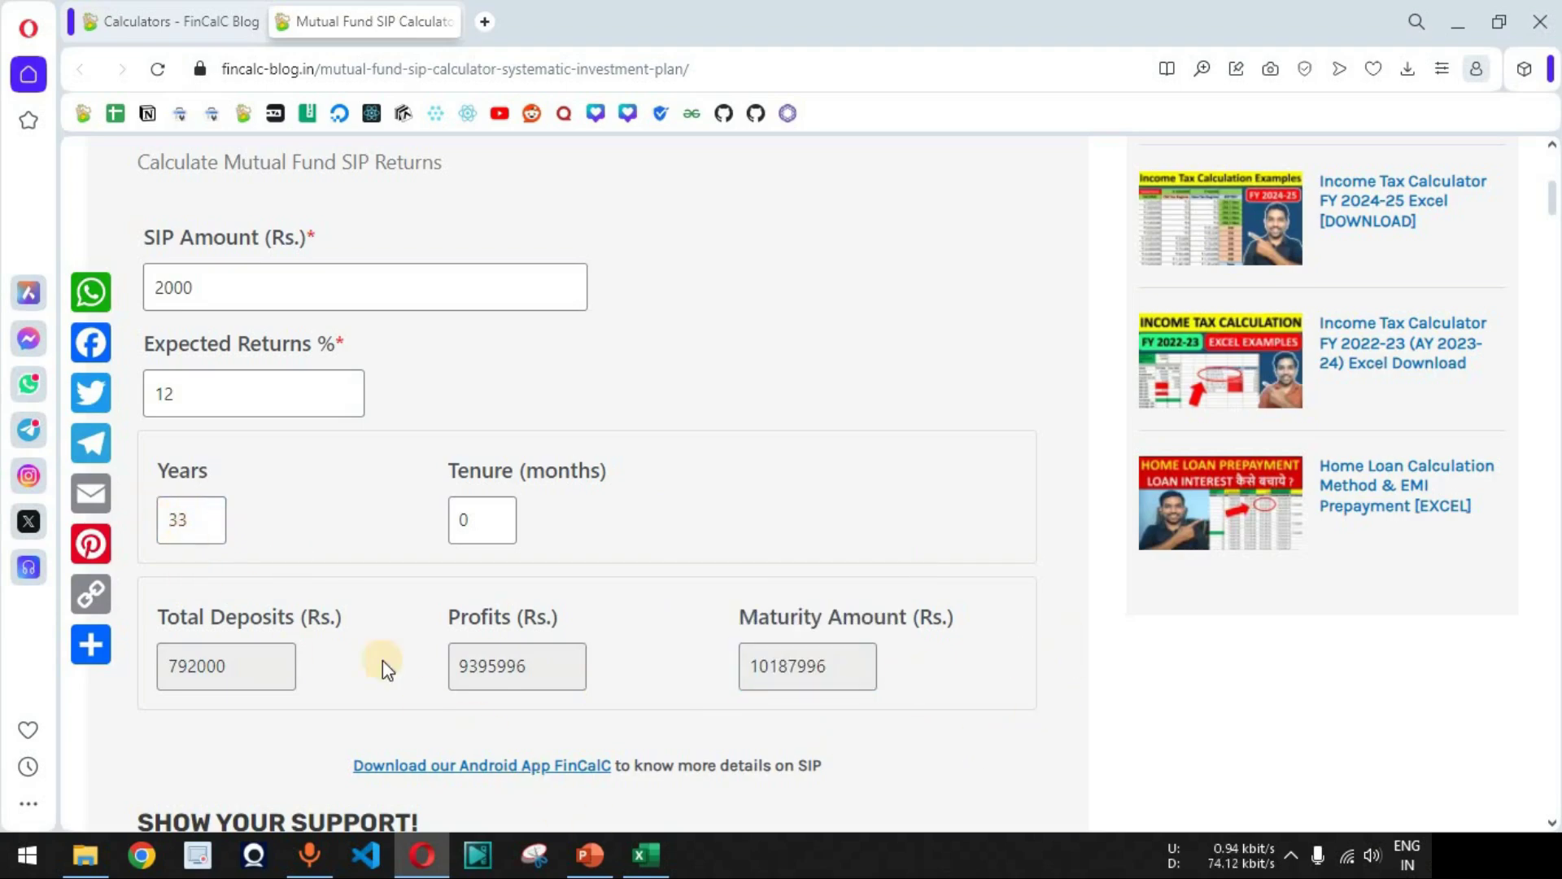
# - Switch to the Excel goal sheet, enter 33 years for the ₹2,000 SIP in B5, and review it against the goal
pyautogui.hotkey('alt', 'Tab')
pyautogui.click(383, 349)
pyautogui.write('33')
pyautogui.press('Return')
pyautogui.click(173, 363)
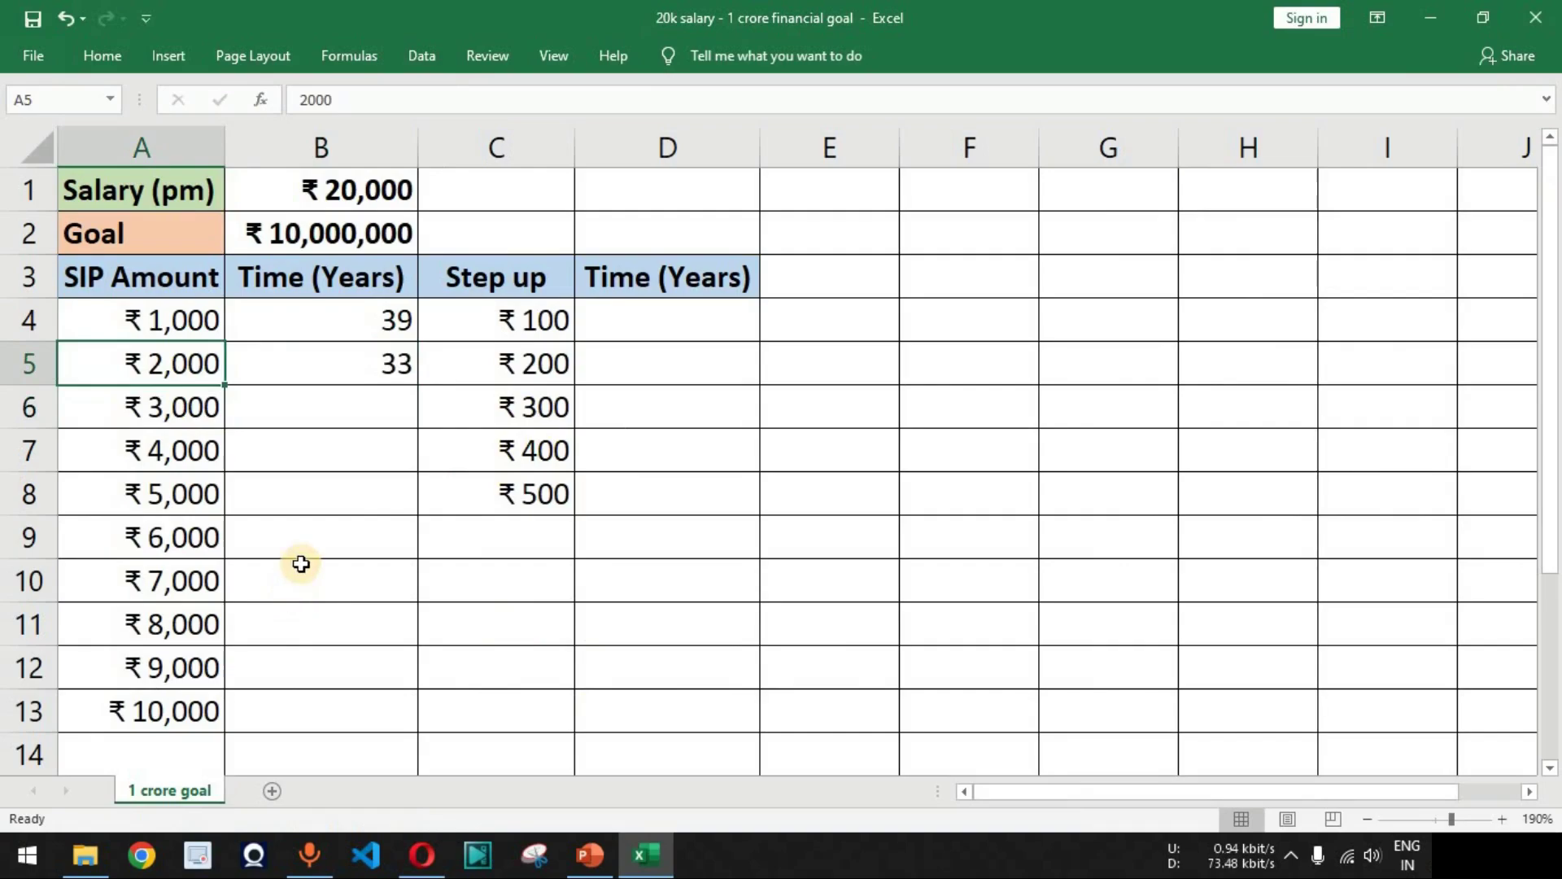
pyautogui.click(386, 360)
pyautogui.click(368, 229)
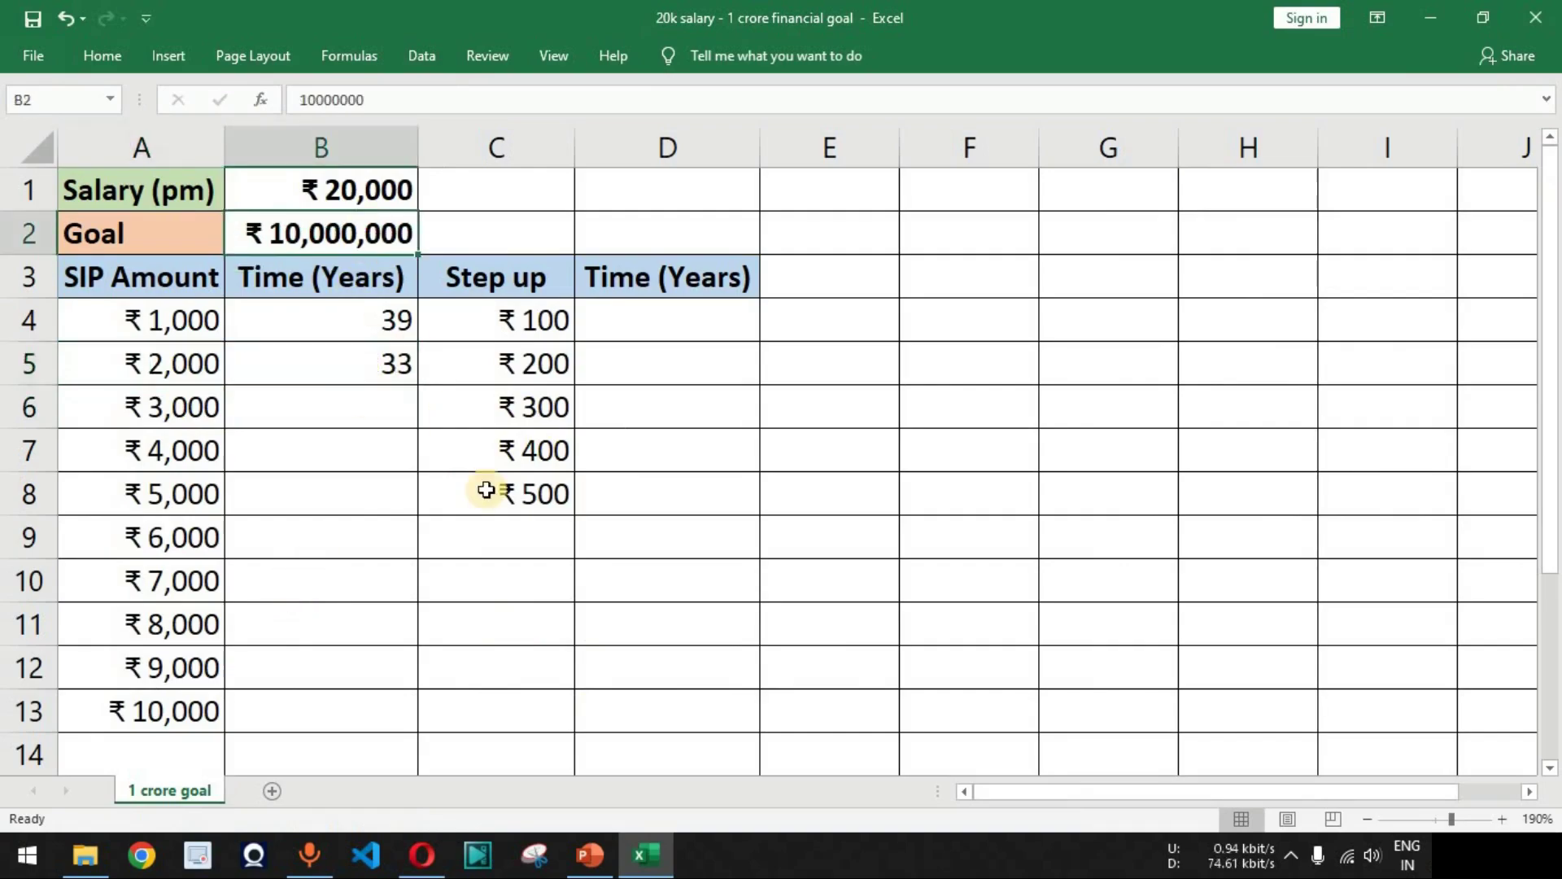
# - Switch to the SIP calculator in Opera and set the SIP amount to 3000 with a 30-year investment period
pyautogui.hotkey('alt', 'Tab')
pyautogui.click(161, 292)
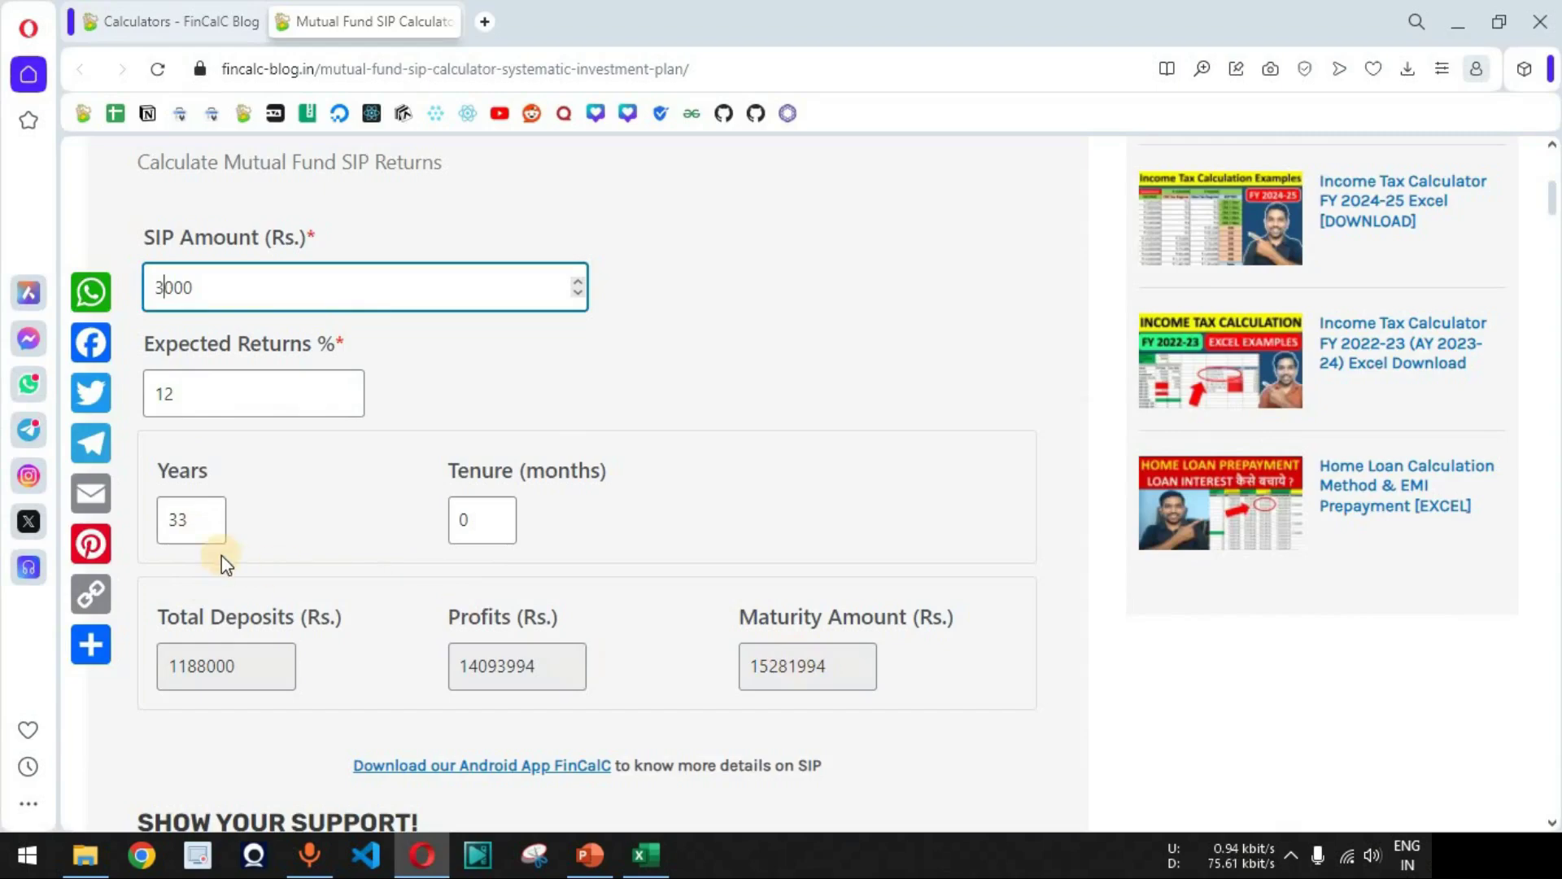
pyautogui.click(217, 526)
pyautogui.click(217, 526)
pyautogui.click(216, 525)
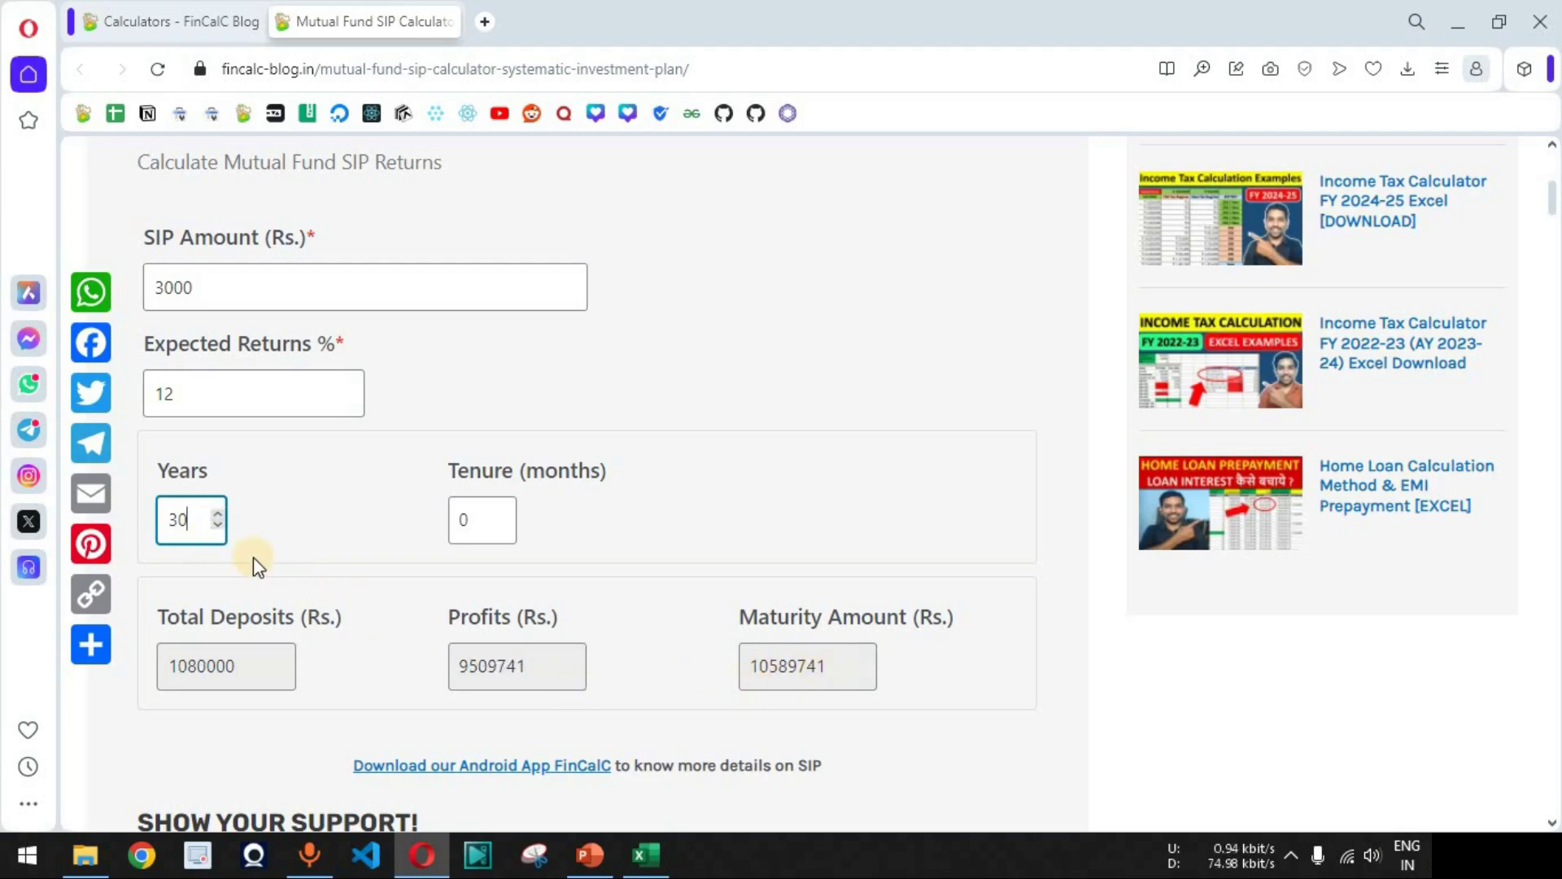
# - Switch to the Excel goal sheet and enter 30 years for the ₹3,000 SIP in B6
pyautogui.click(218, 513)
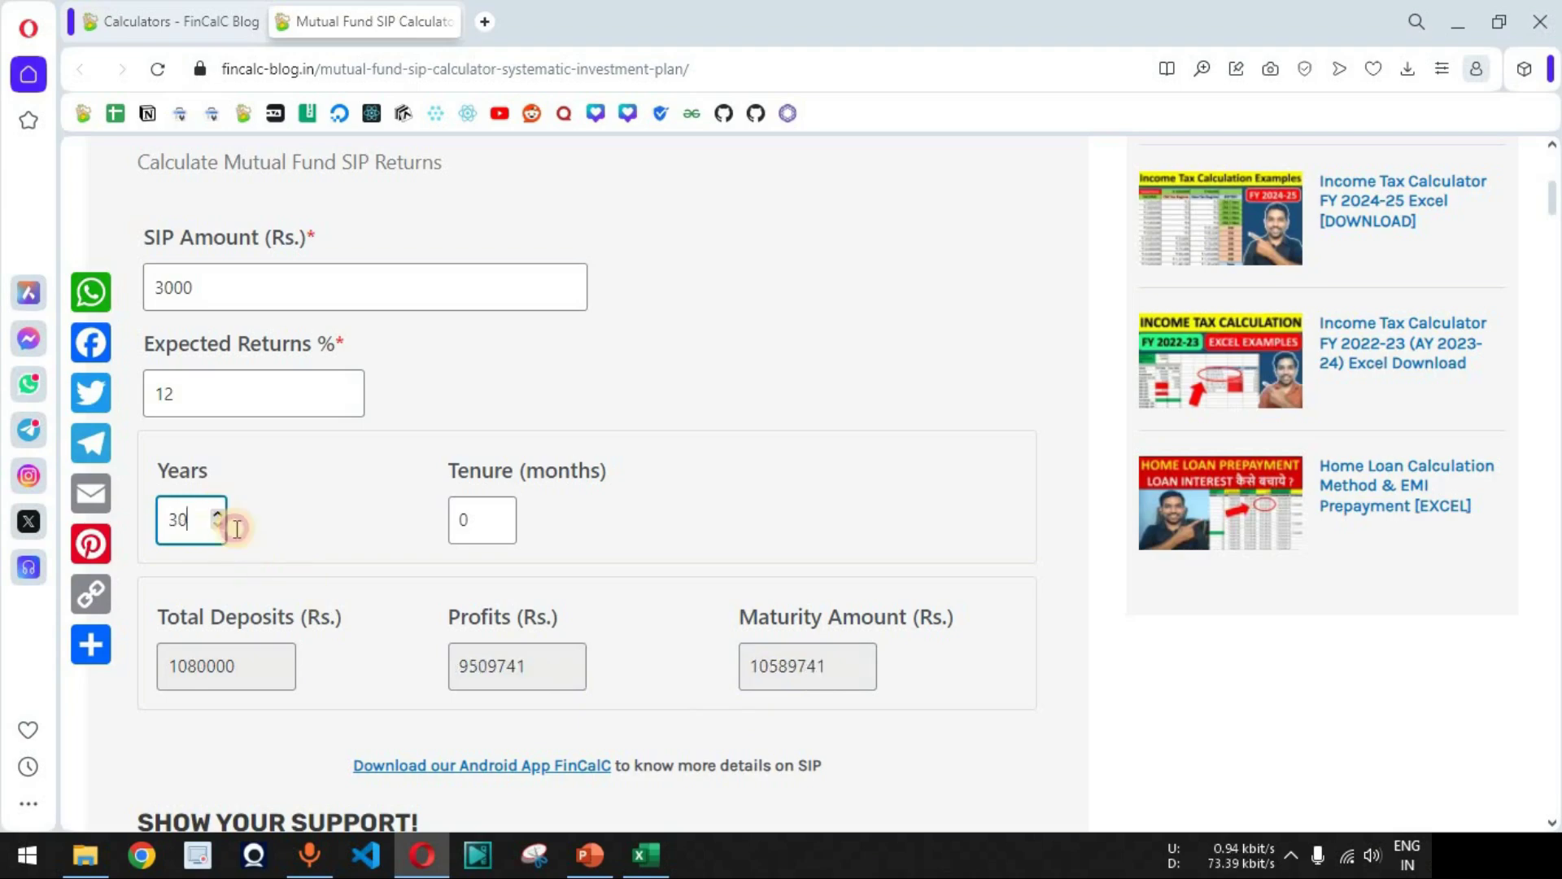
pyautogui.hotkey('alt', 'Tab')
pyautogui.click(363, 401)
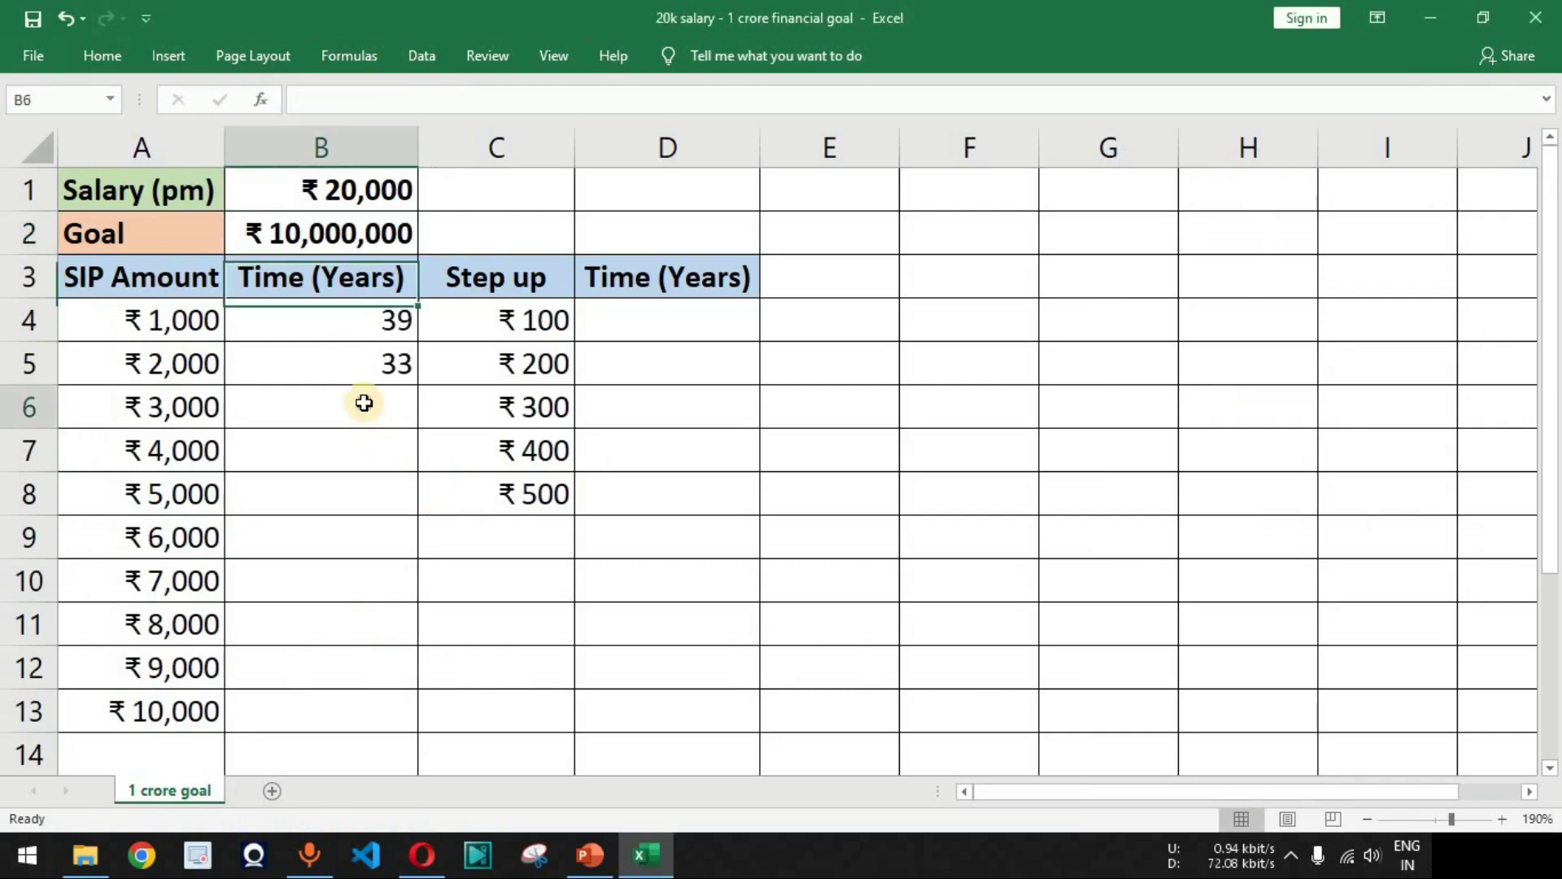
pyautogui.write('30')
pyautogui.press('Return')
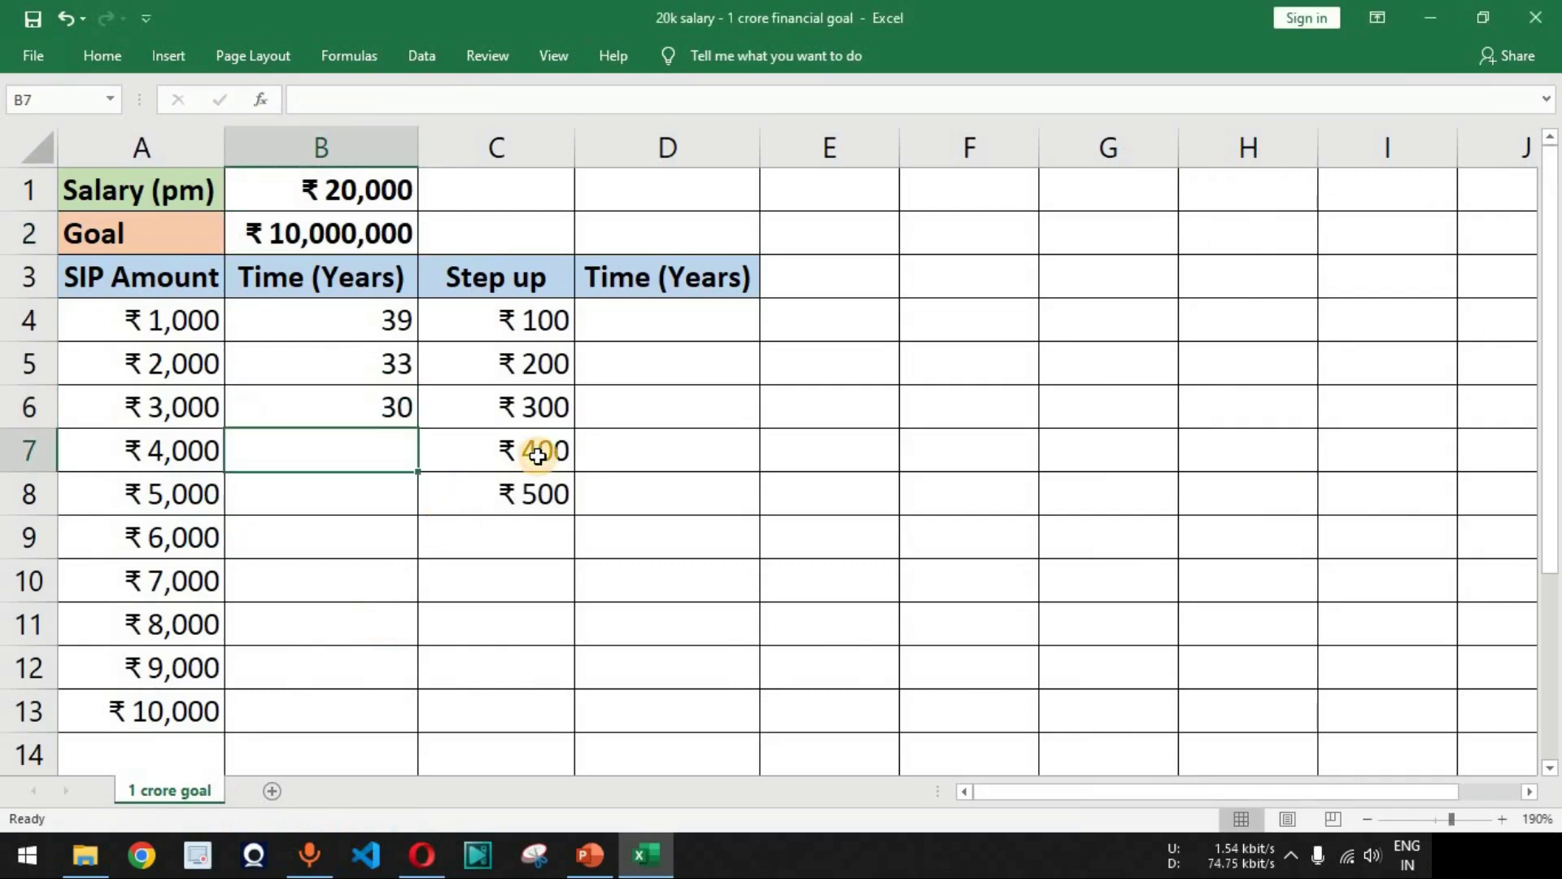
# - Review the SIP amounts and times for ₹4,000 to ₹10,000 in A7:B13, including the ₹5,000 row
pyautogui.moveTo(183, 460); pyautogui.dragTo(188, 707)
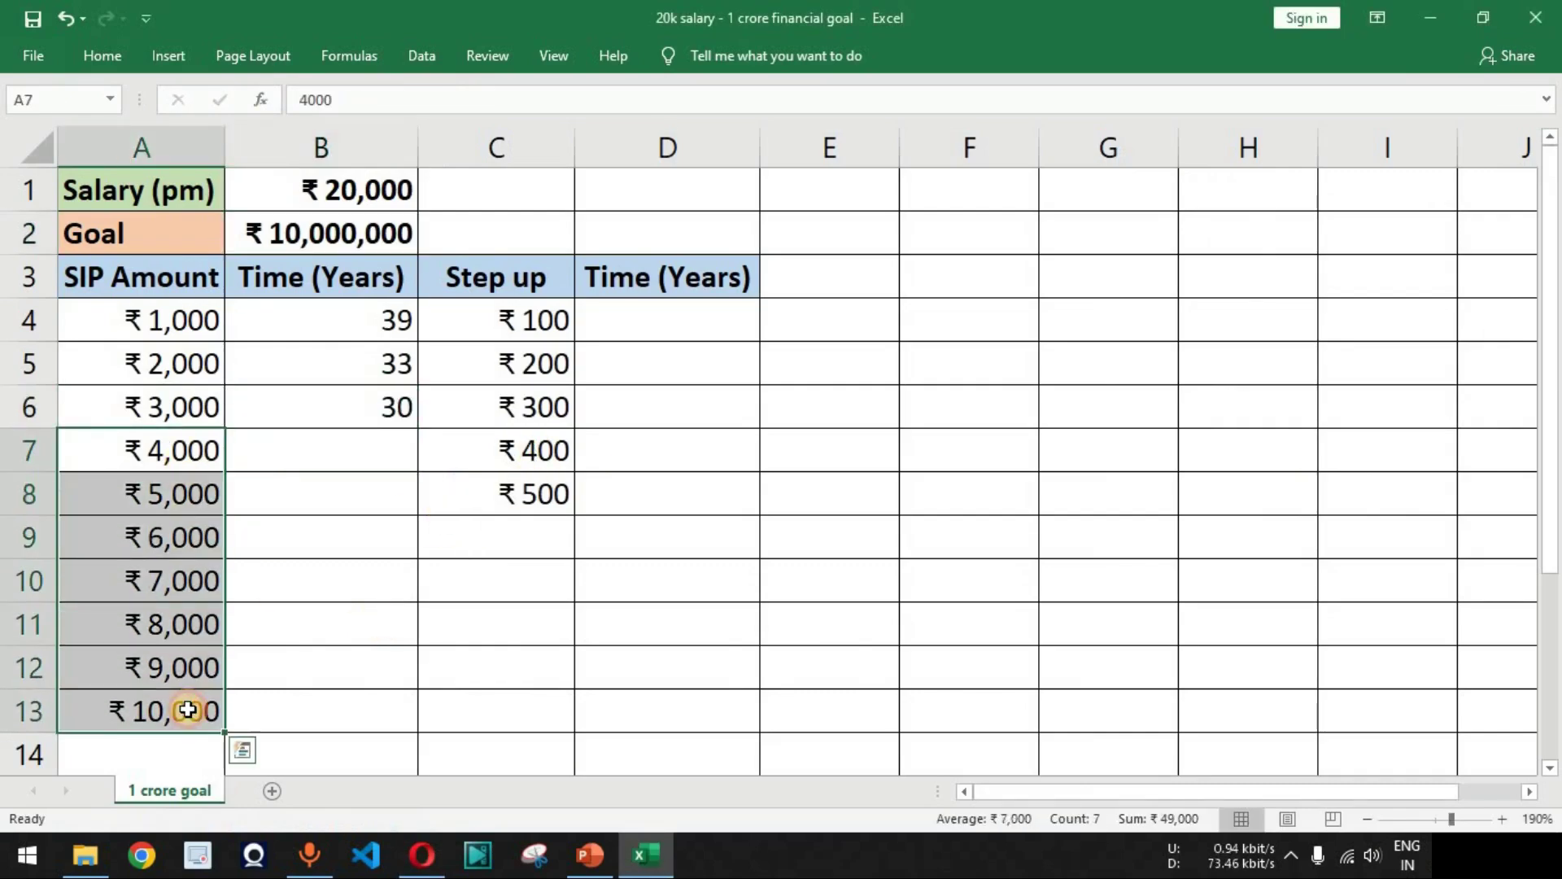
pyautogui.moveTo(375, 450); pyautogui.dragTo(372, 696)
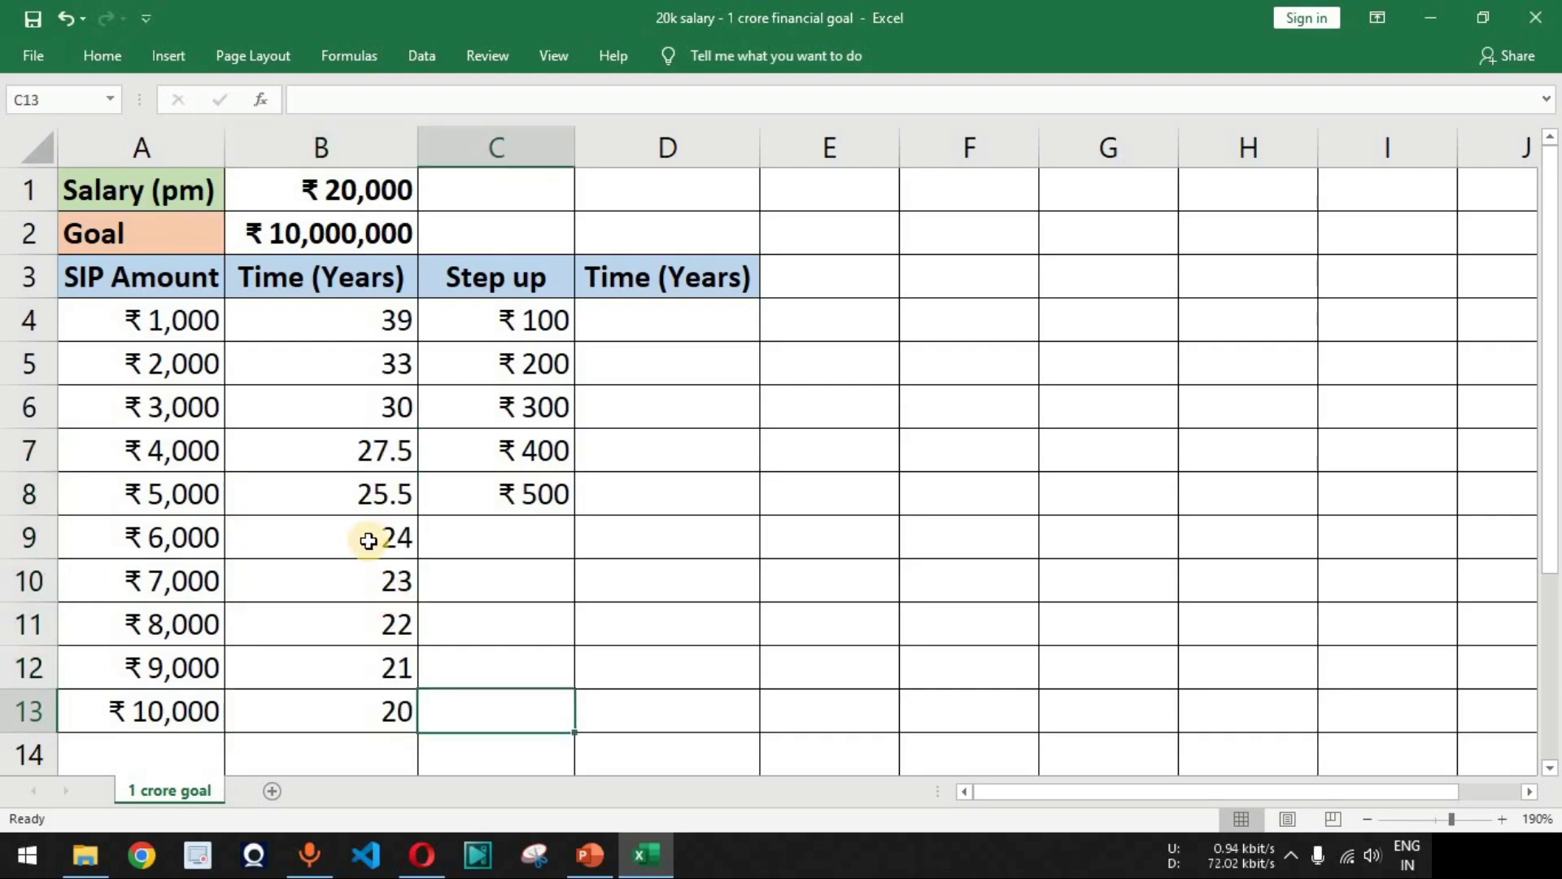
pyautogui.moveTo(182, 450); pyautogui.dragTo(261, 725)
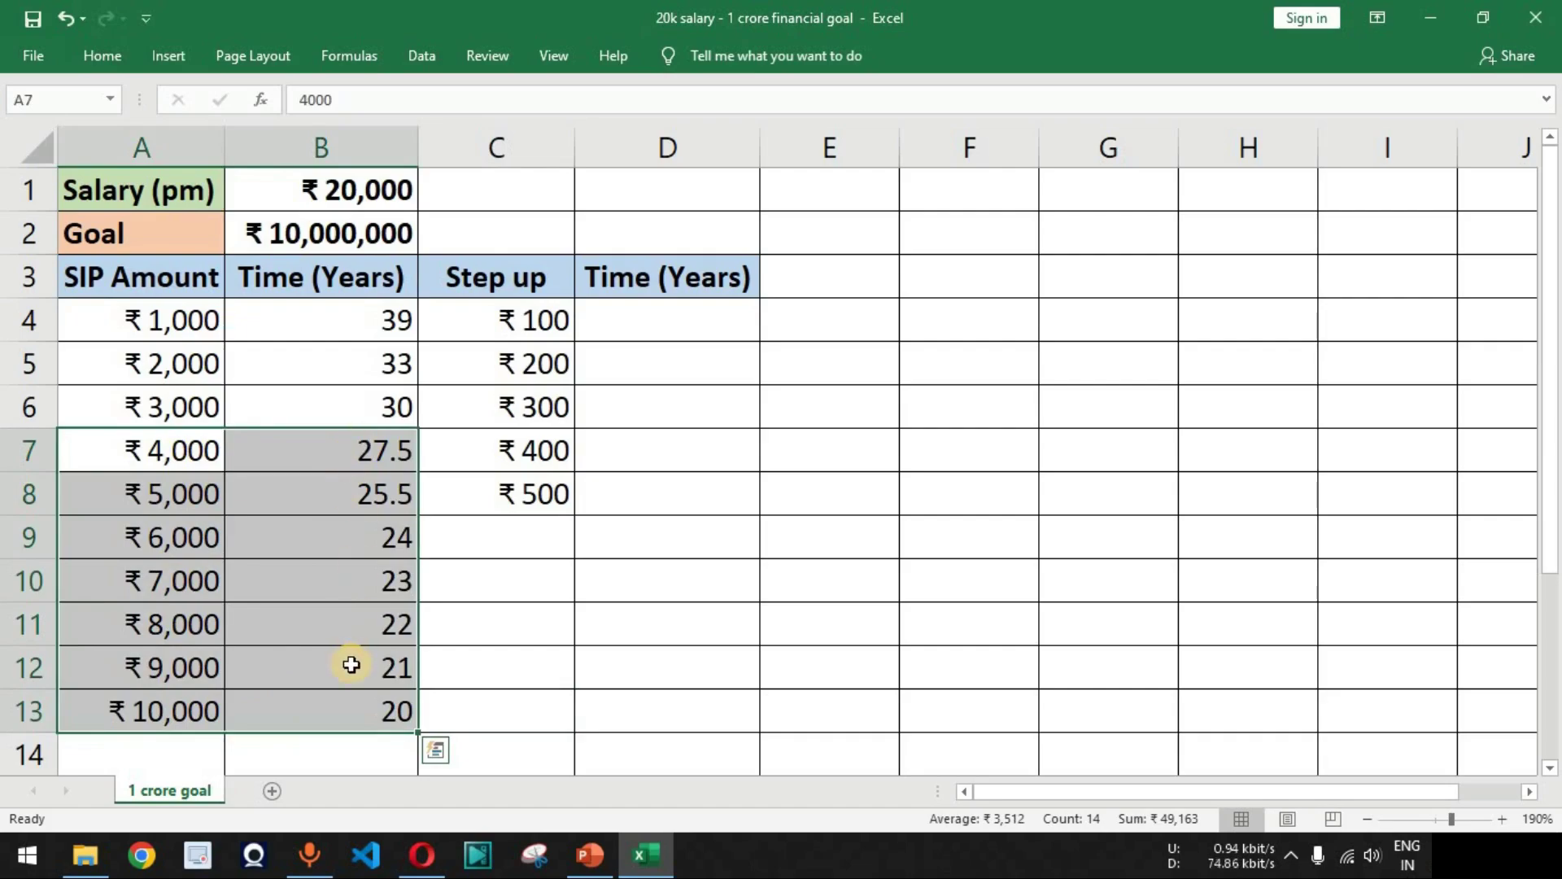
pyautogui.click(164, 502)
pyautogui.moveTo(17, 491); pyautogui.dragTo(76, 490)
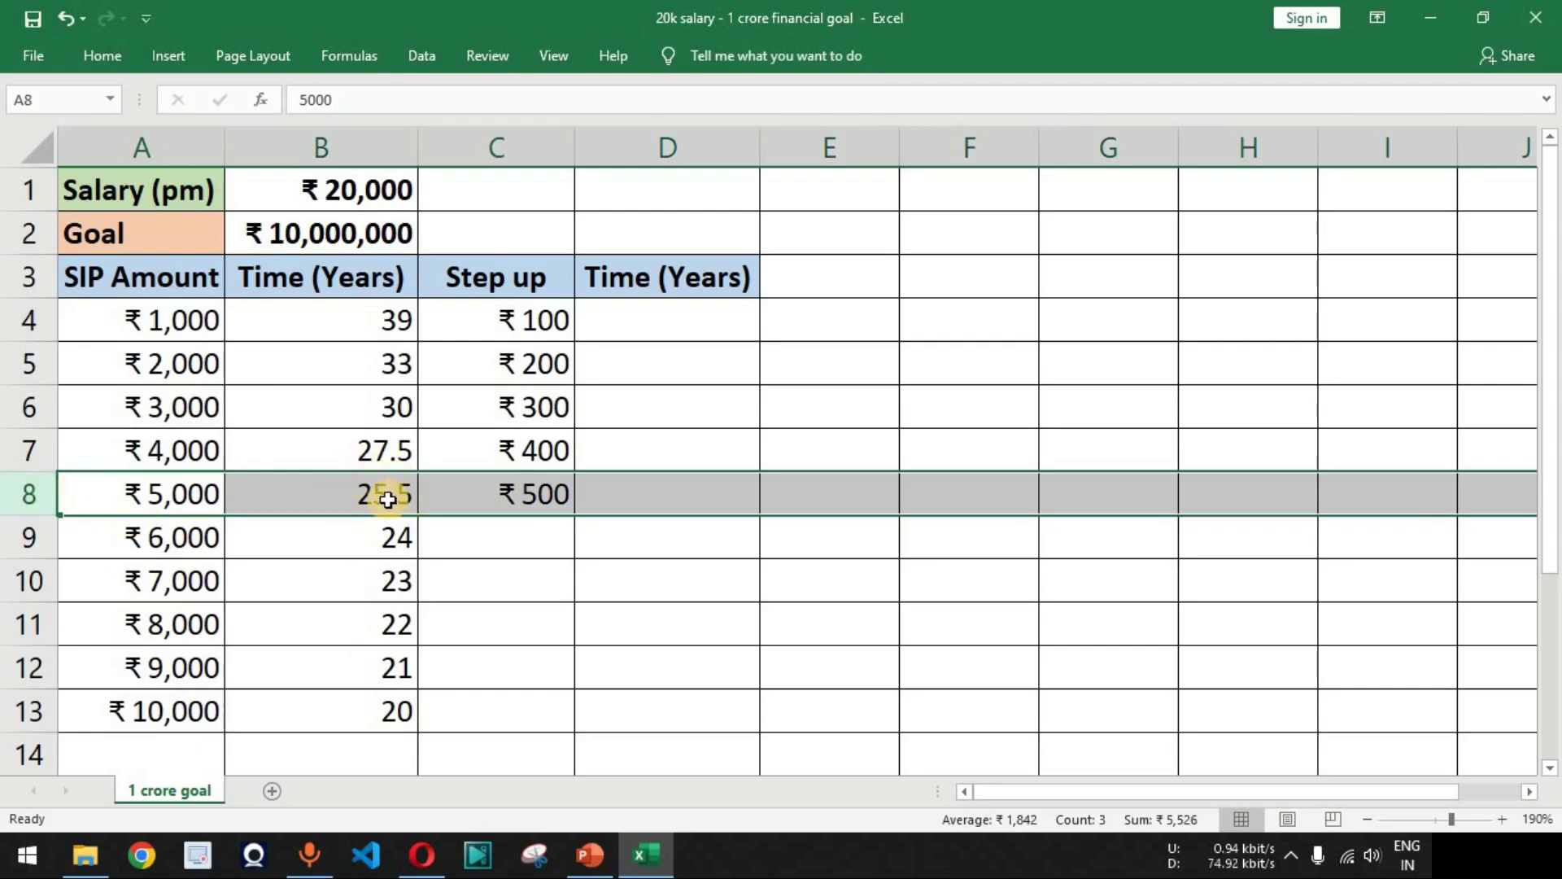
# - Compare the ₹10,000 SIP amount and its time in row 13 with the goal in B2
pyautogui.click(180, 709)
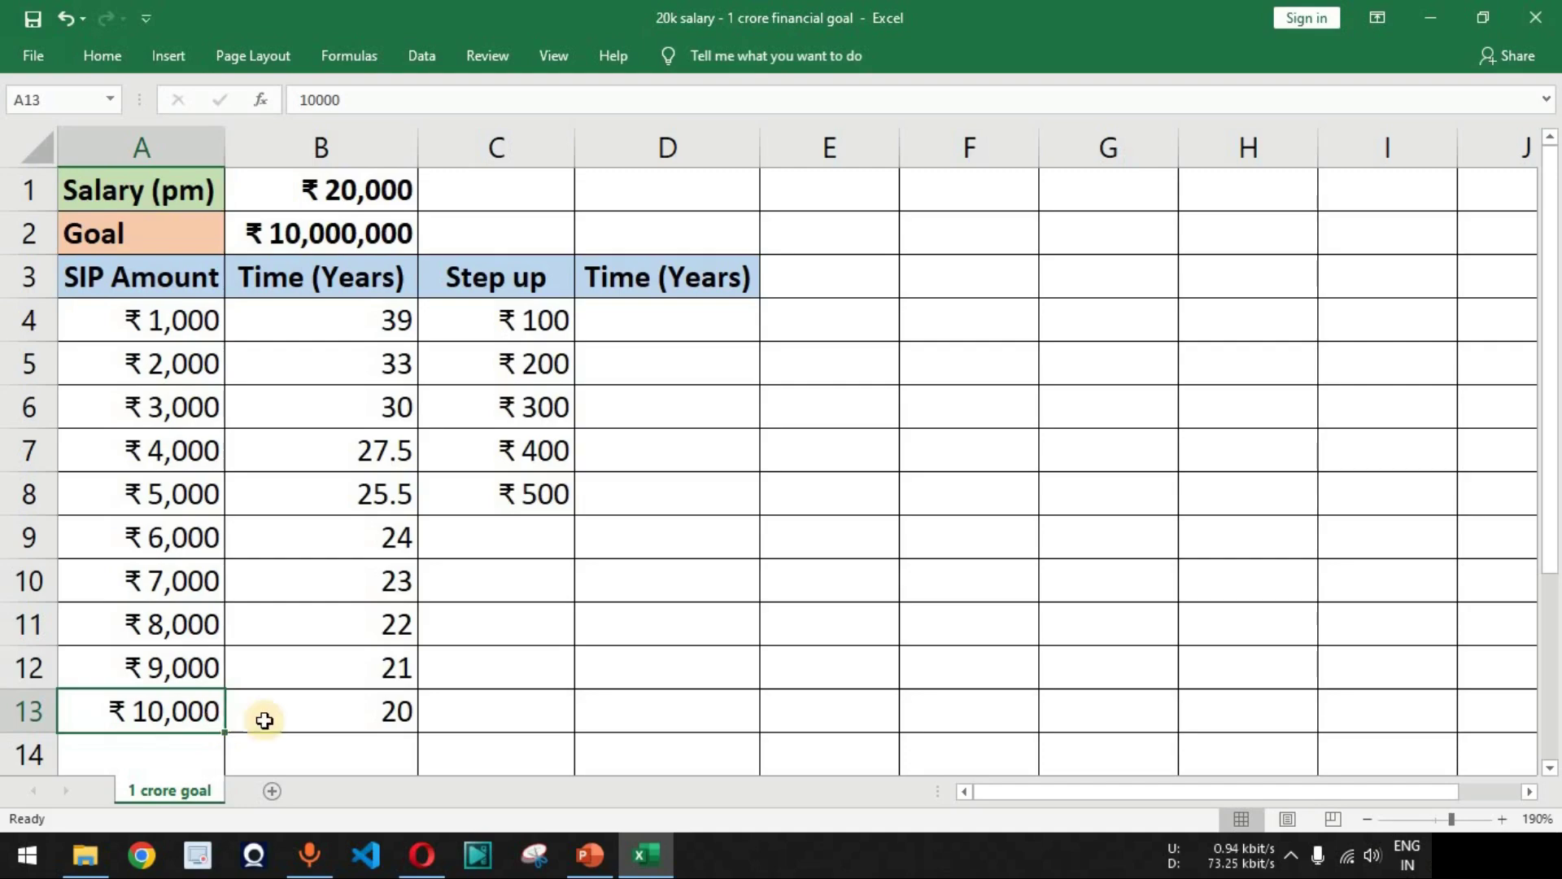
pyautogui.click(374, 715)
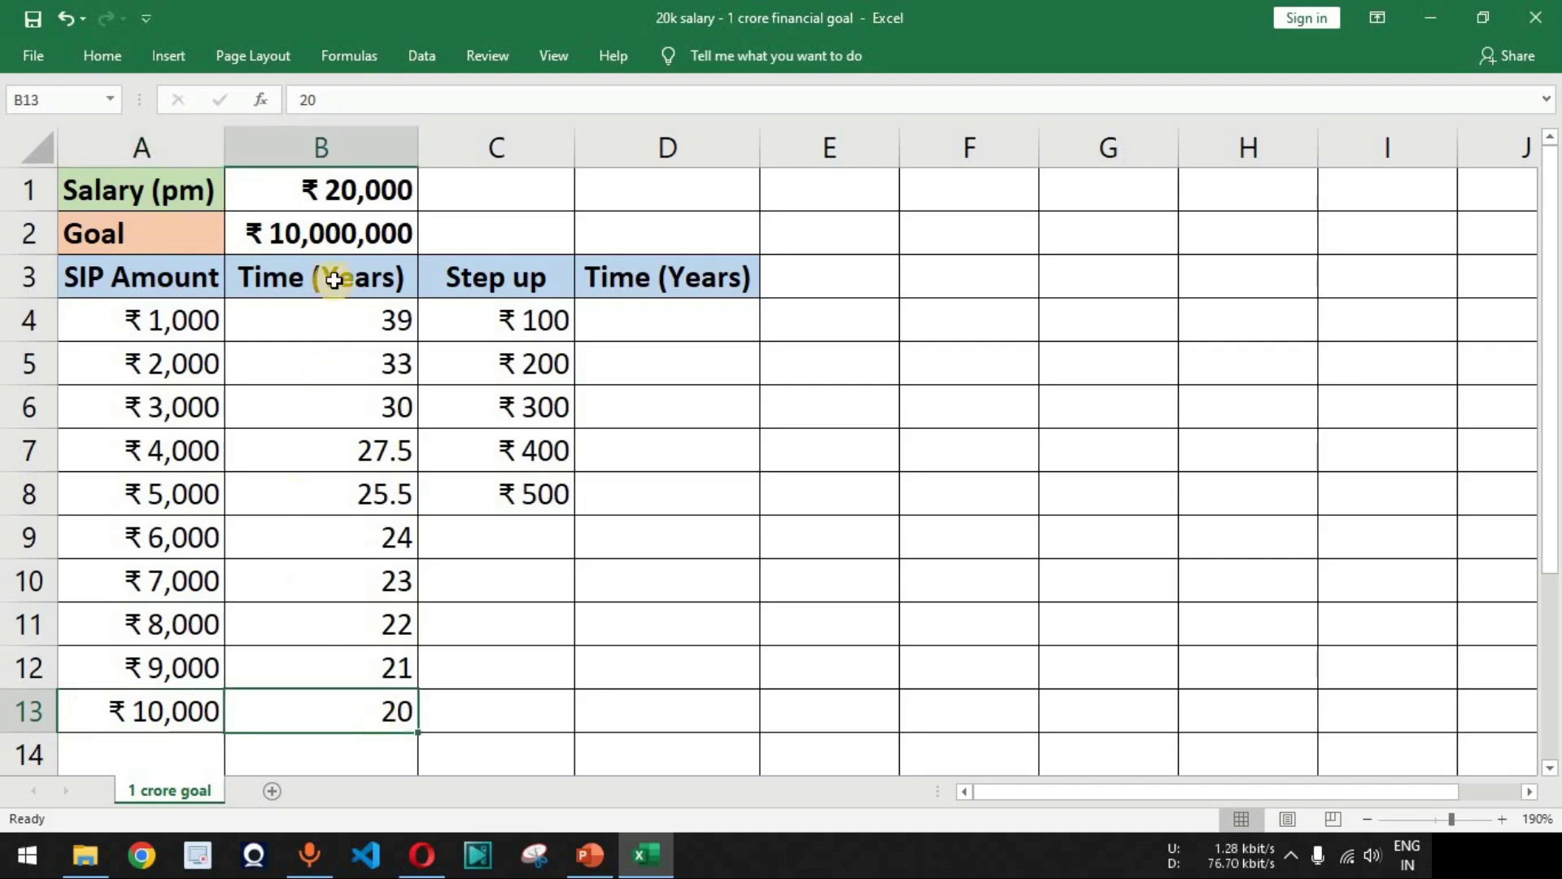
pyautogui.click(352, 238)
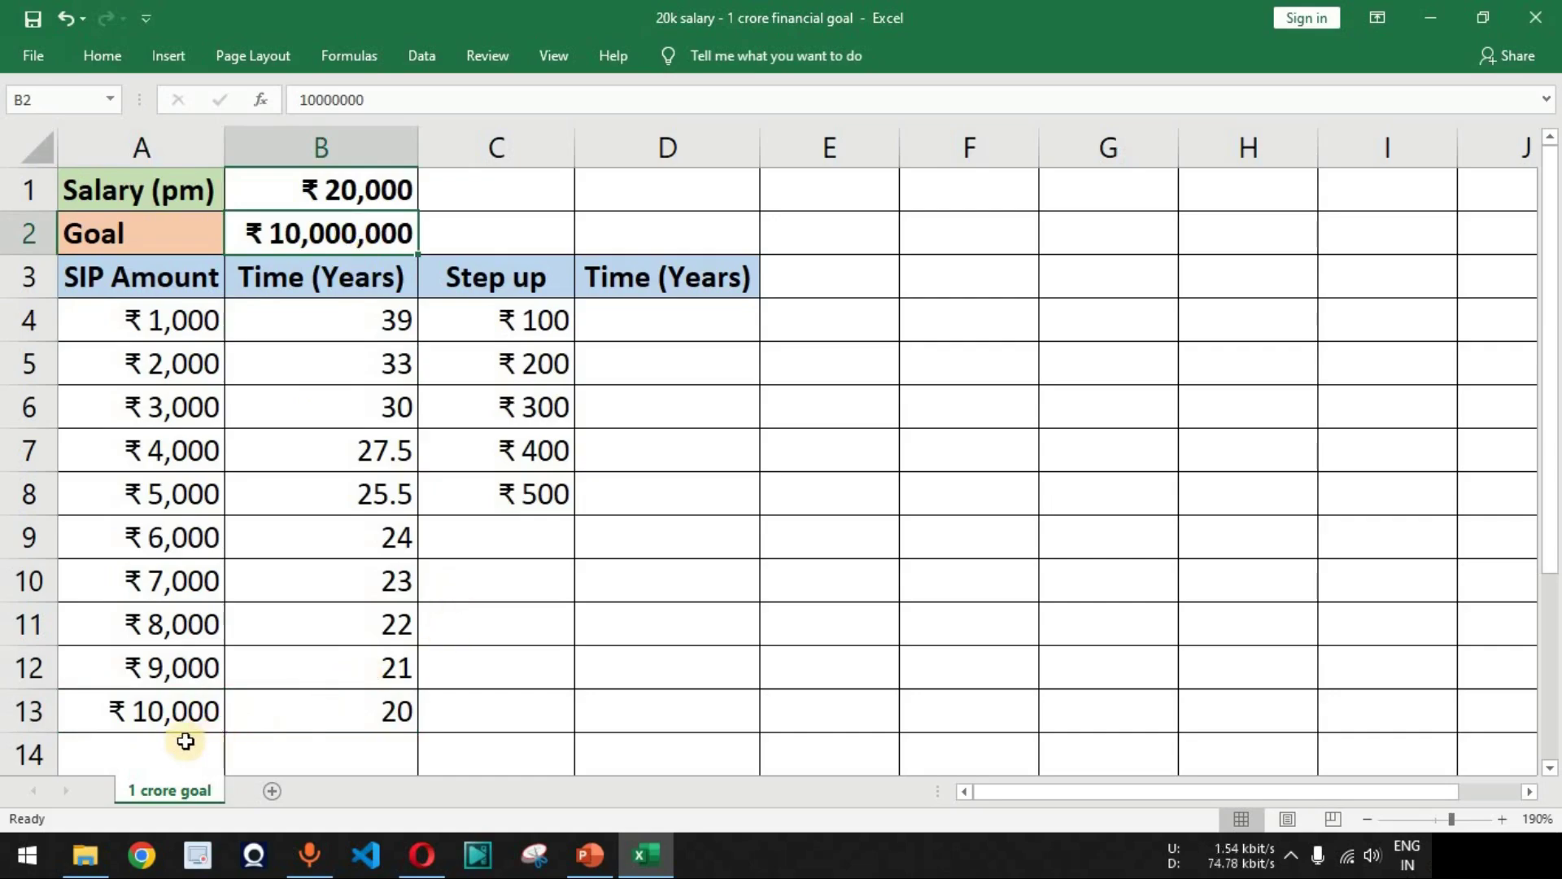
pyautogui.click(28, 709)
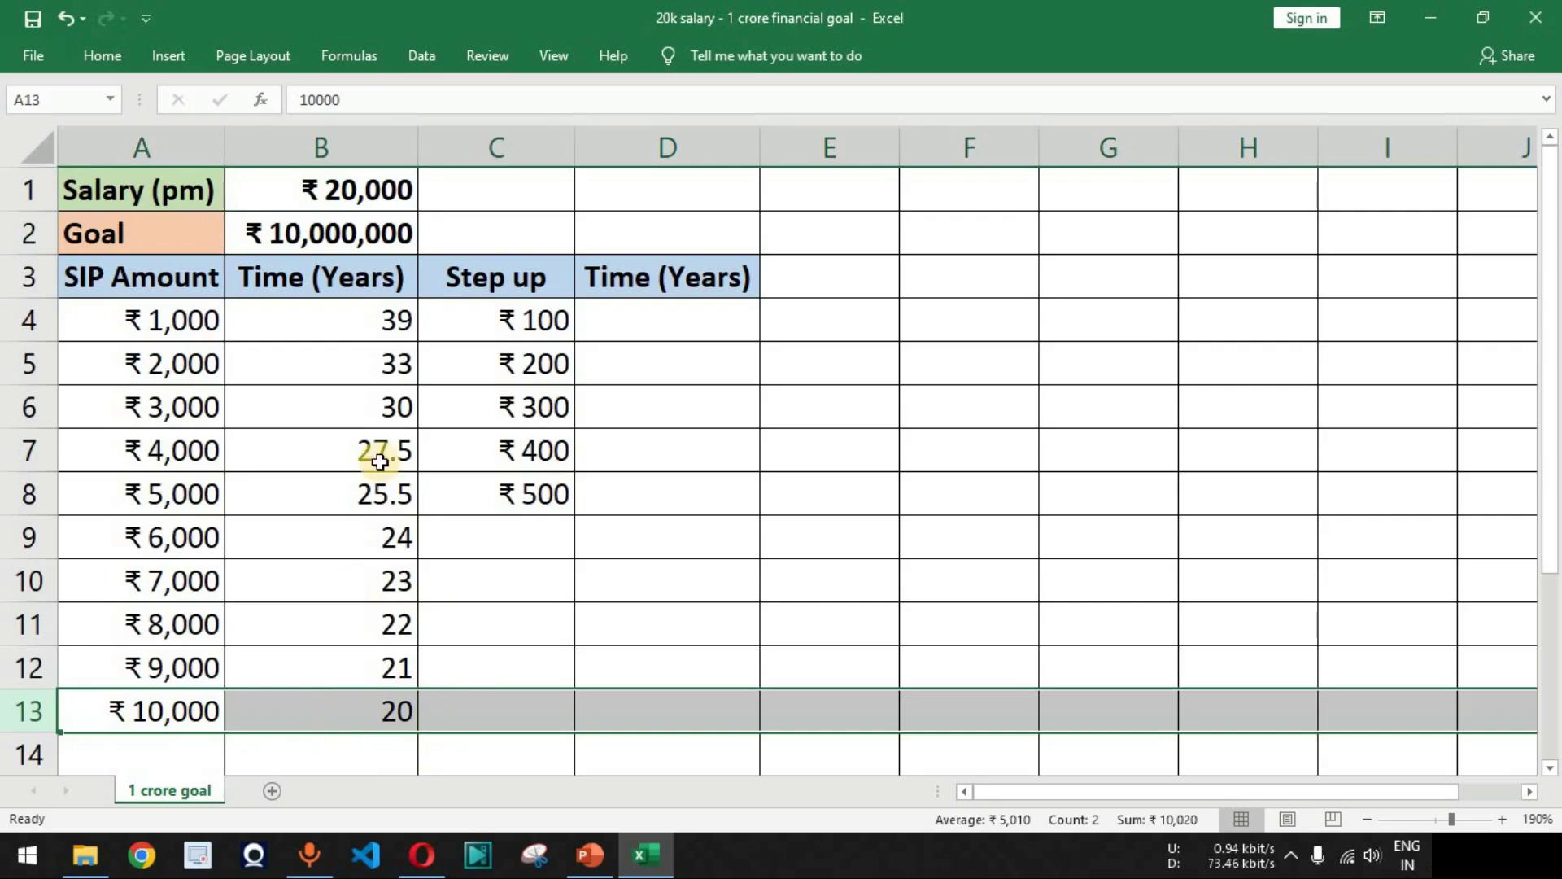
pyautogui.click(322, 234)
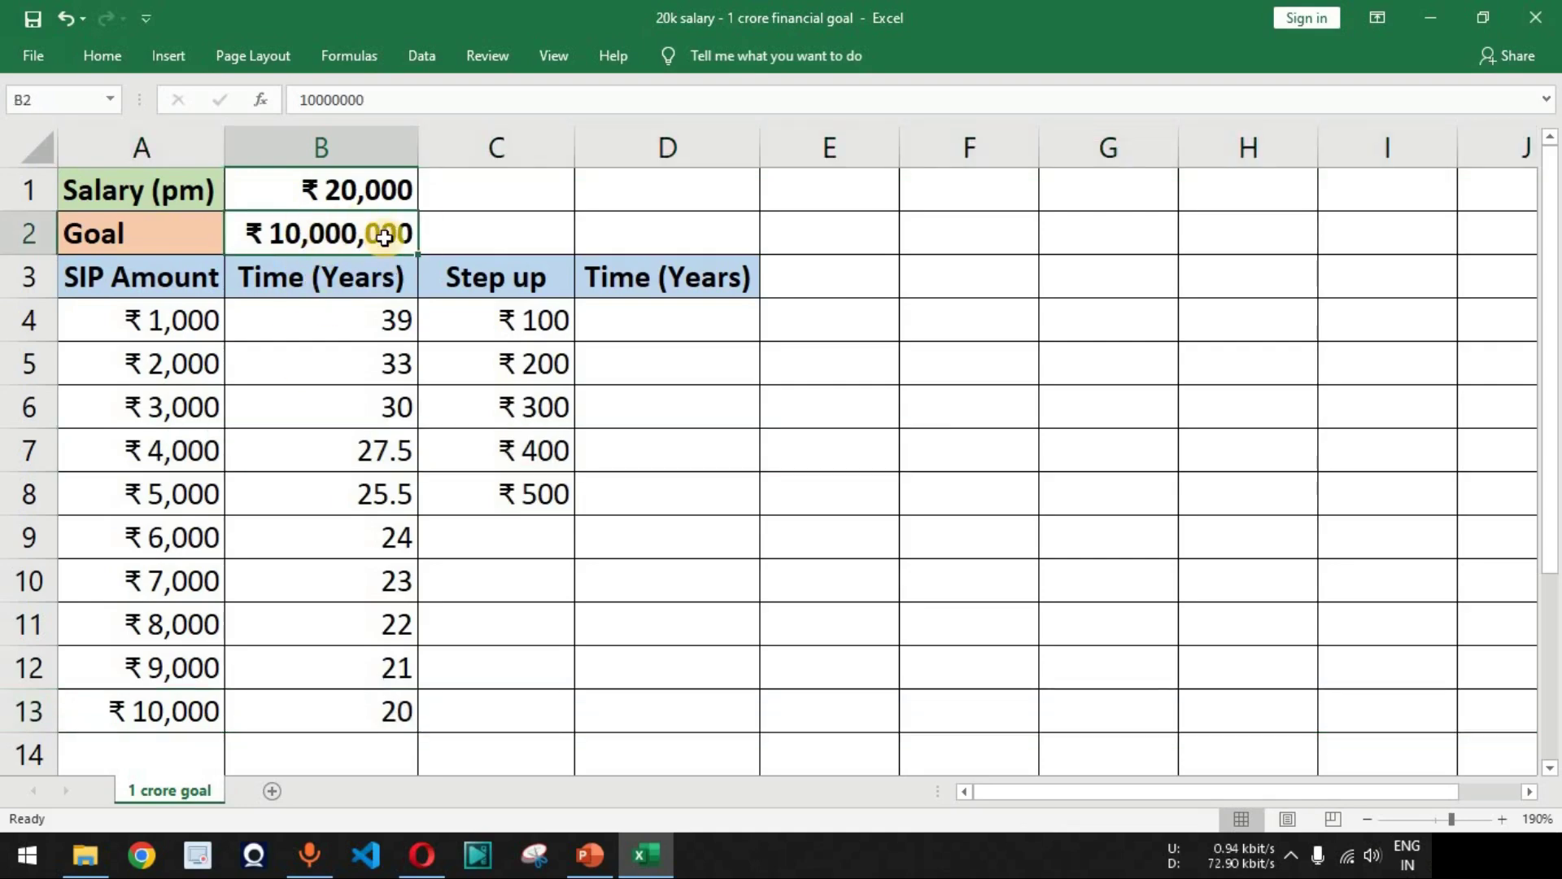
# - Review all SIP amounts in A4:A13 and times in B4:B13 in relation to the monthly salary in B1
pyautogui.moveTo(171, 334); pyautogui.dragTo(192, 705)
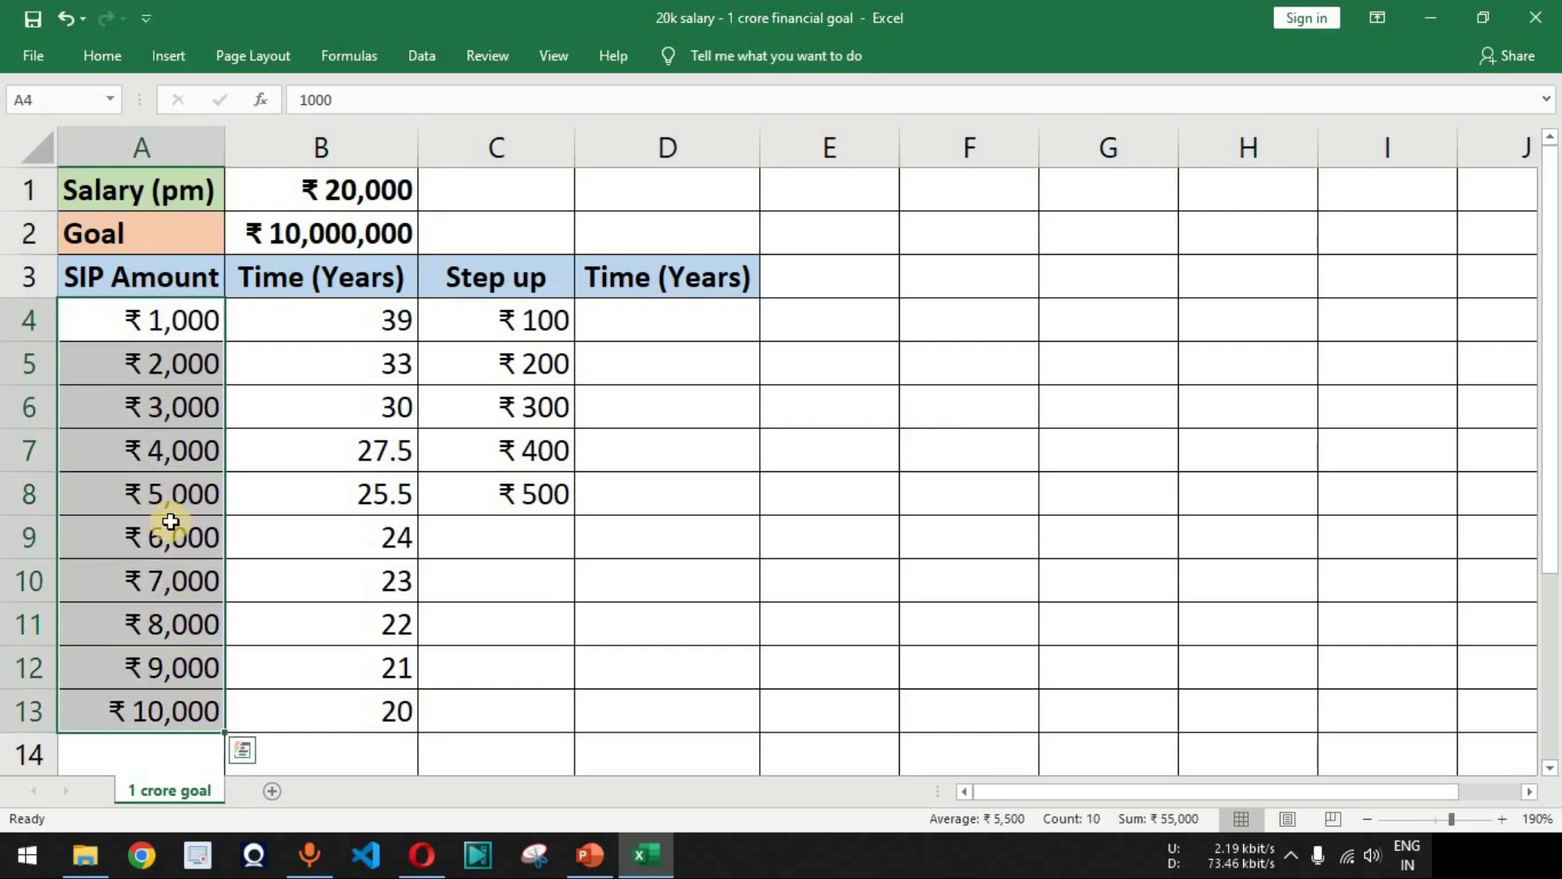
pyautogui.click(365, 199)
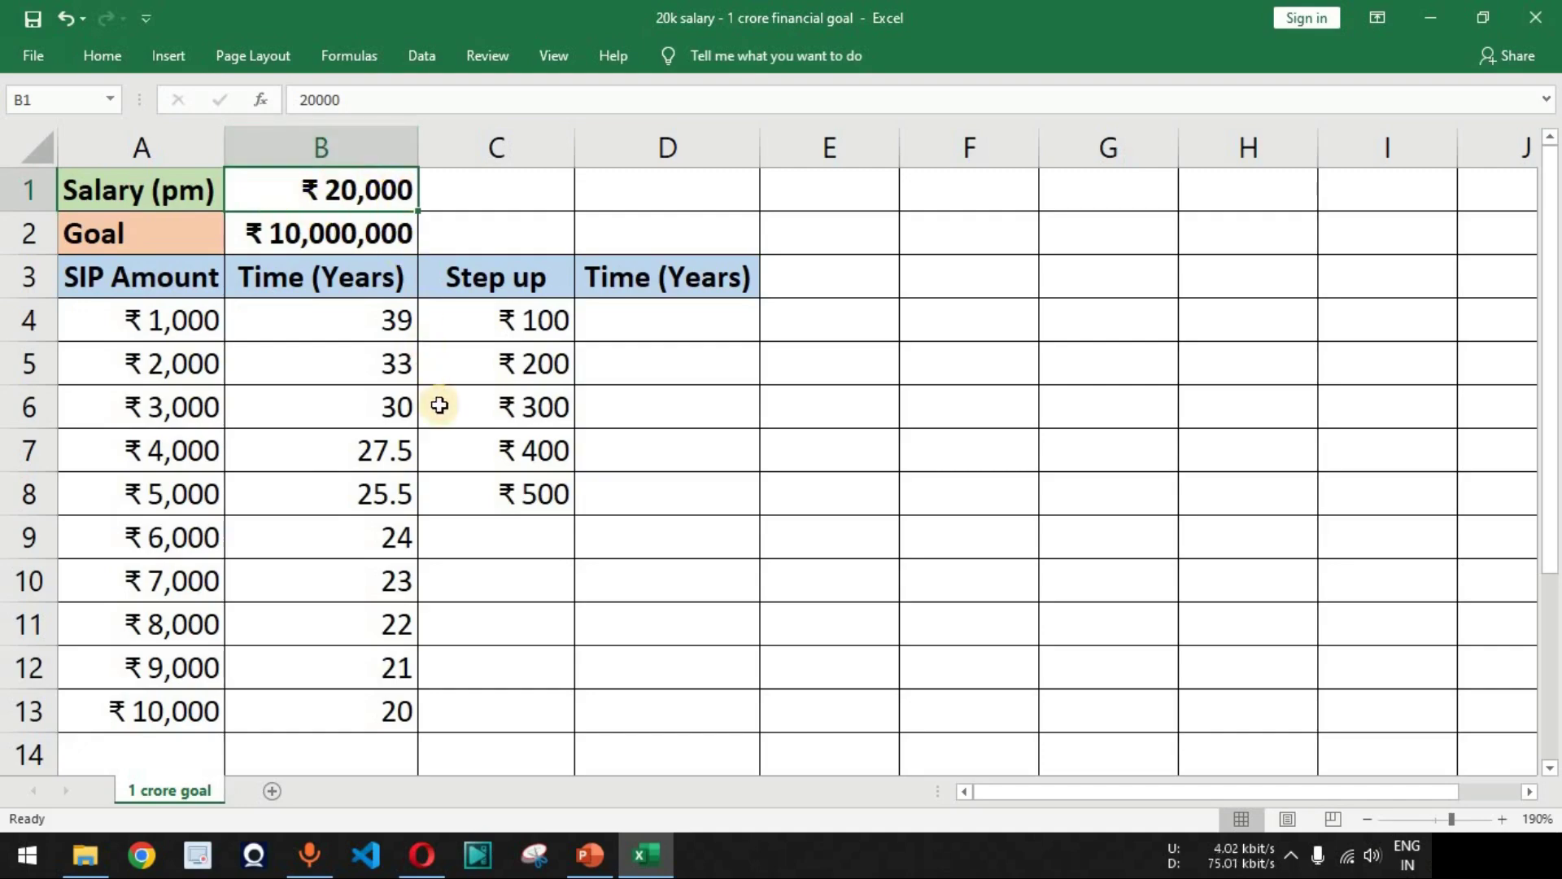
pyautogui.moveTo(184, 325); pyautogui.dragTo(196, 715)
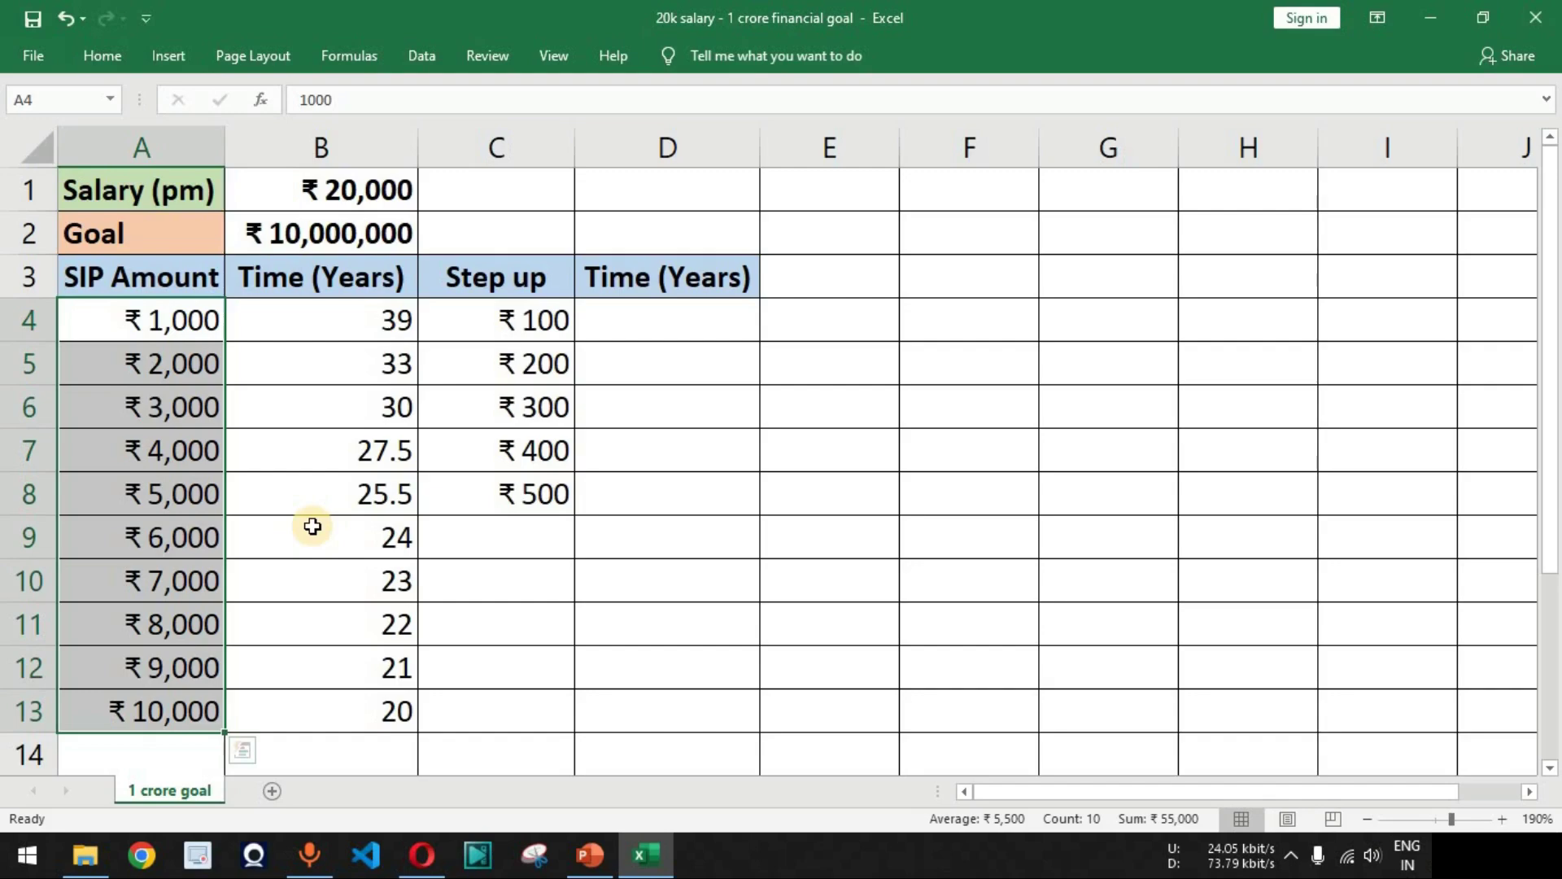
pyautogui.moveTo(363, 319); pyautogui.dragTo(359, 700)
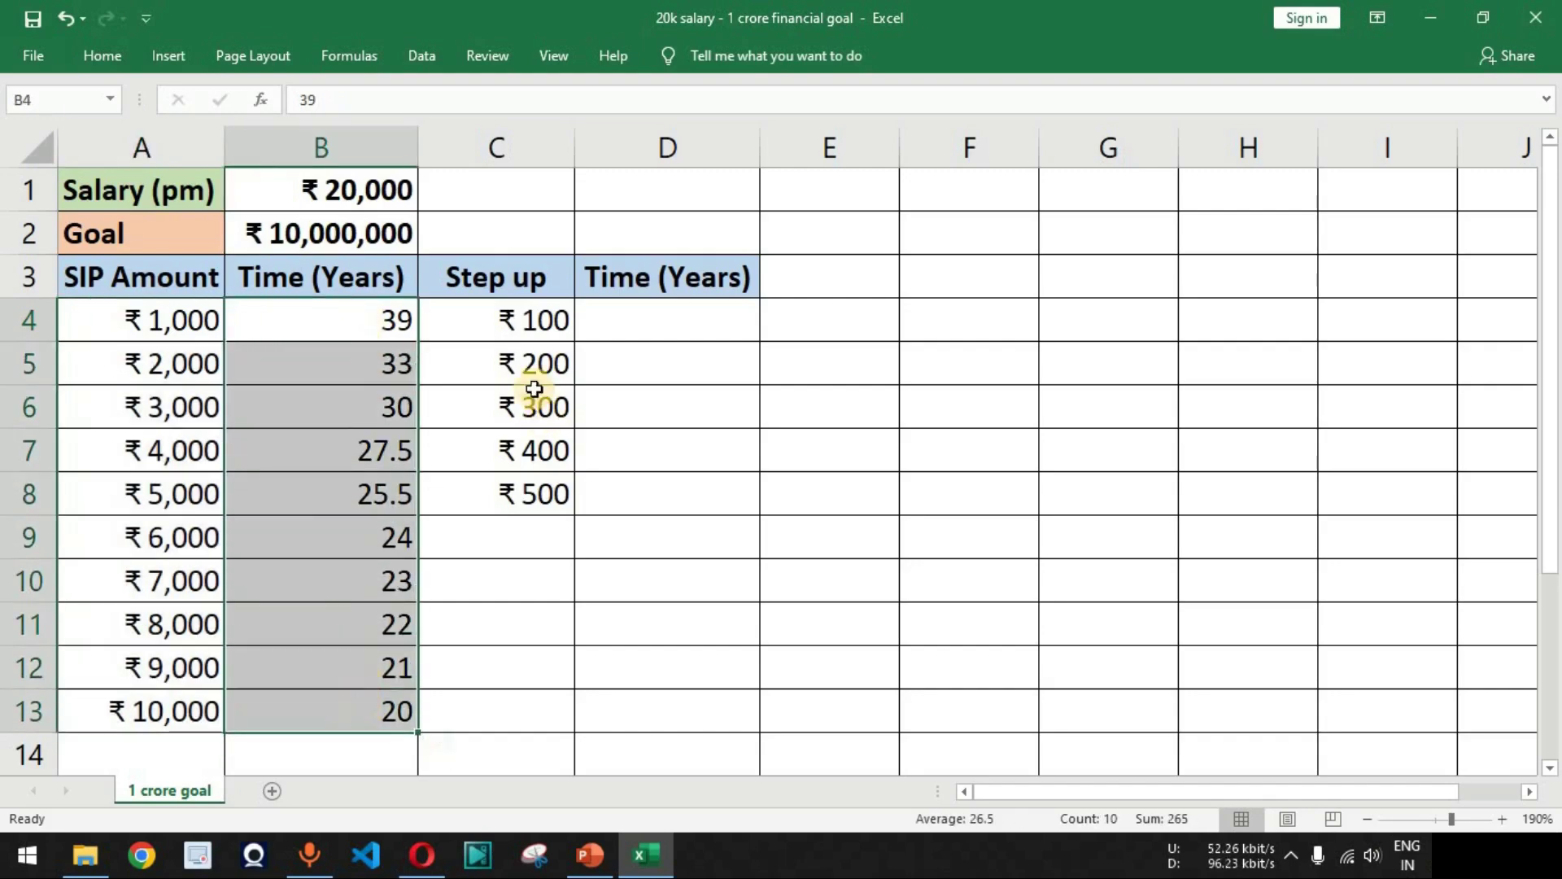
# - Examine the step up amount in C4 alongside the ₹1,000 SIP in row 4
pyautogui.click(543, 323)
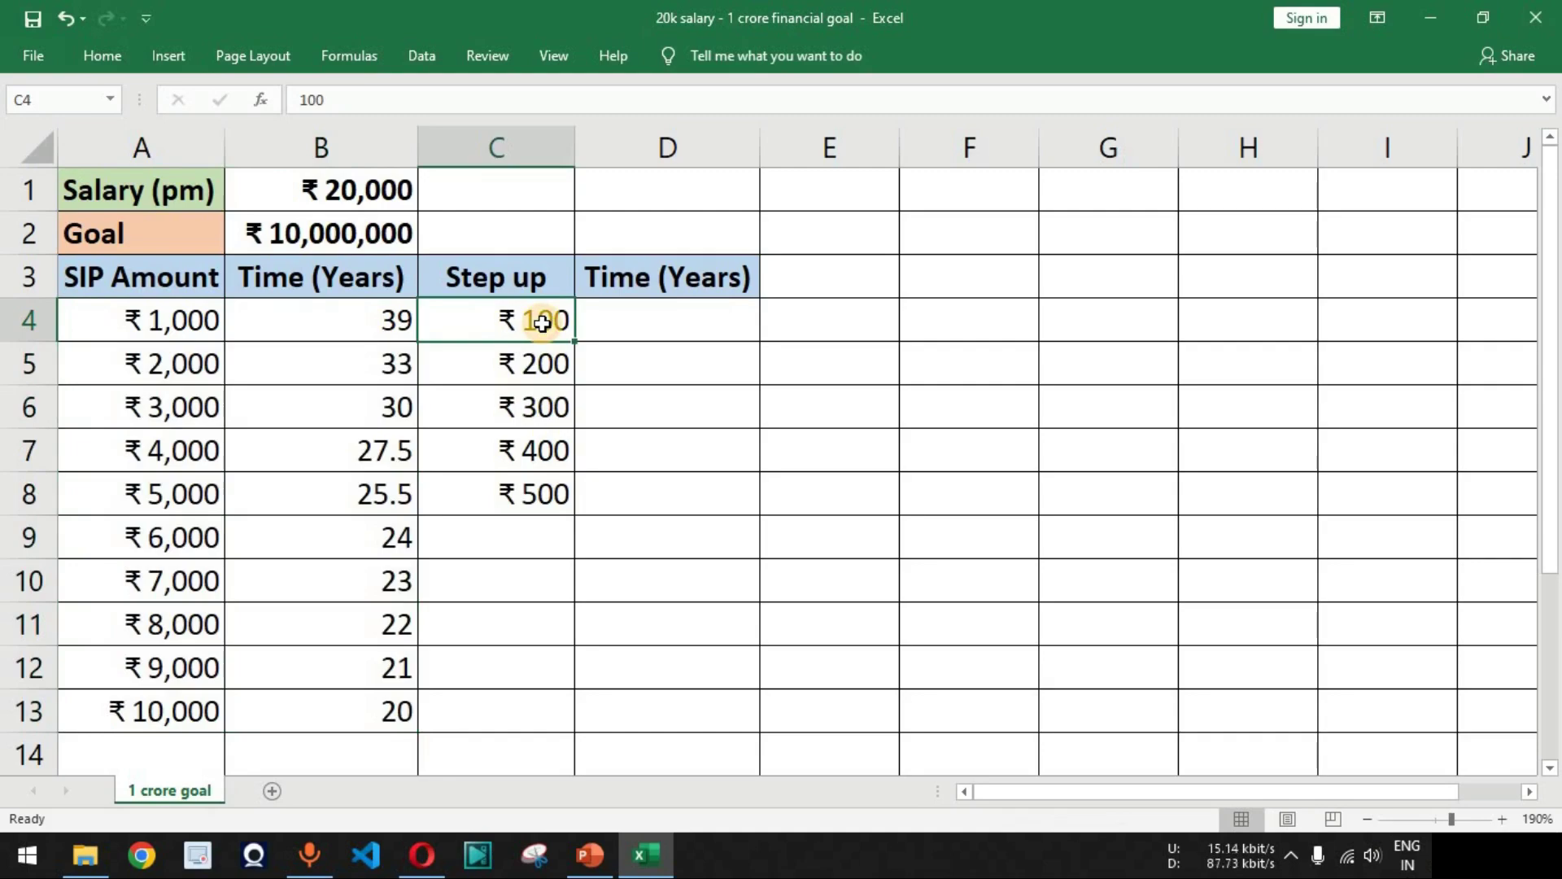
pyautogui.click(28, 319)
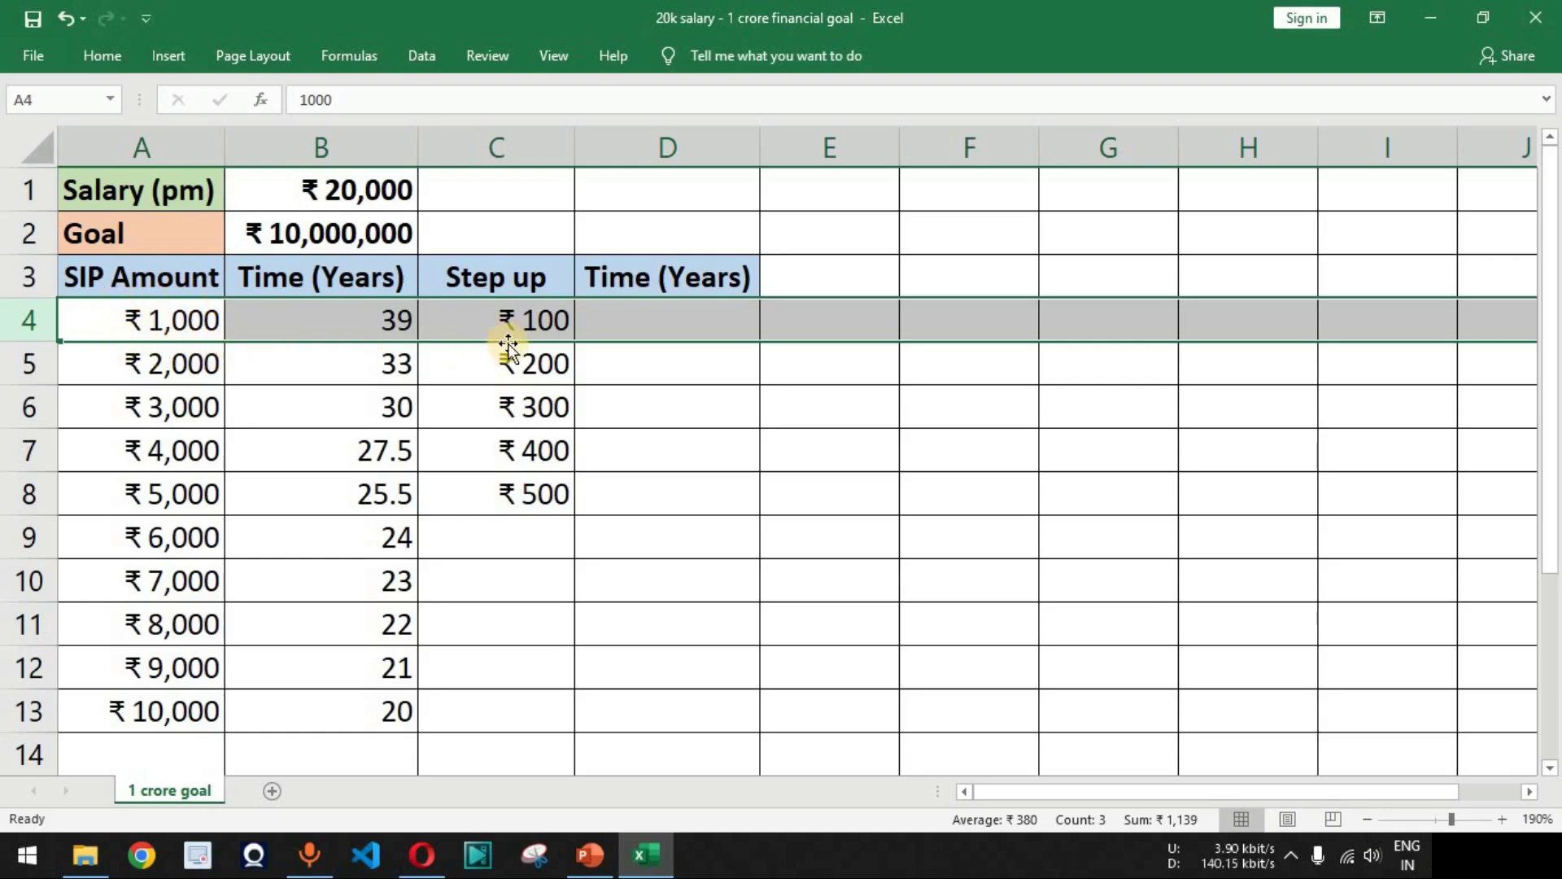
pyautogui.click(529, 329)
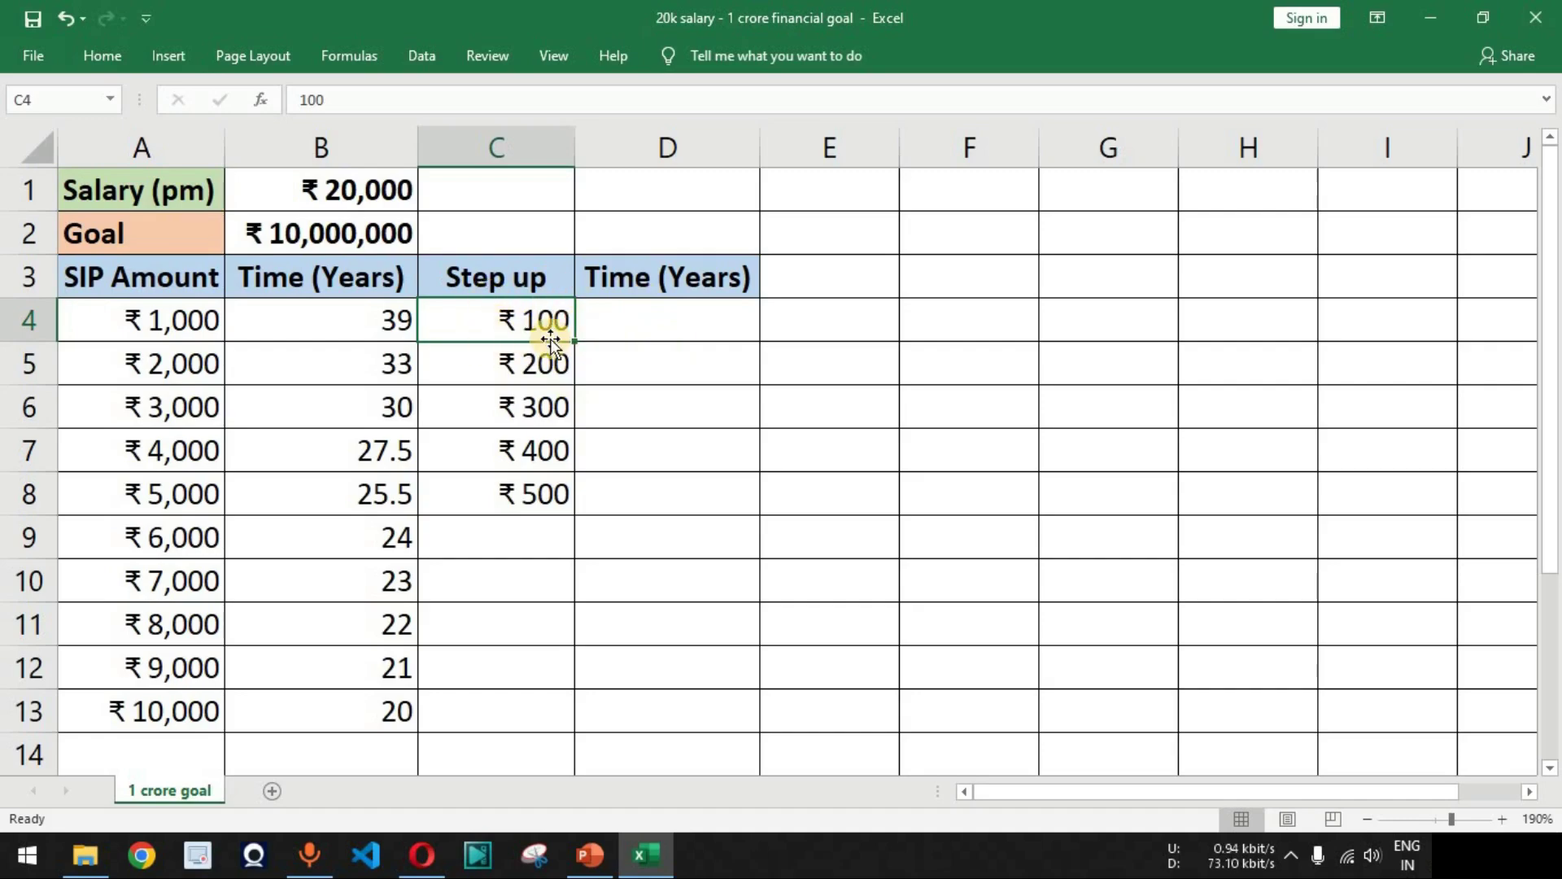
pyautogui.click(185, 325)
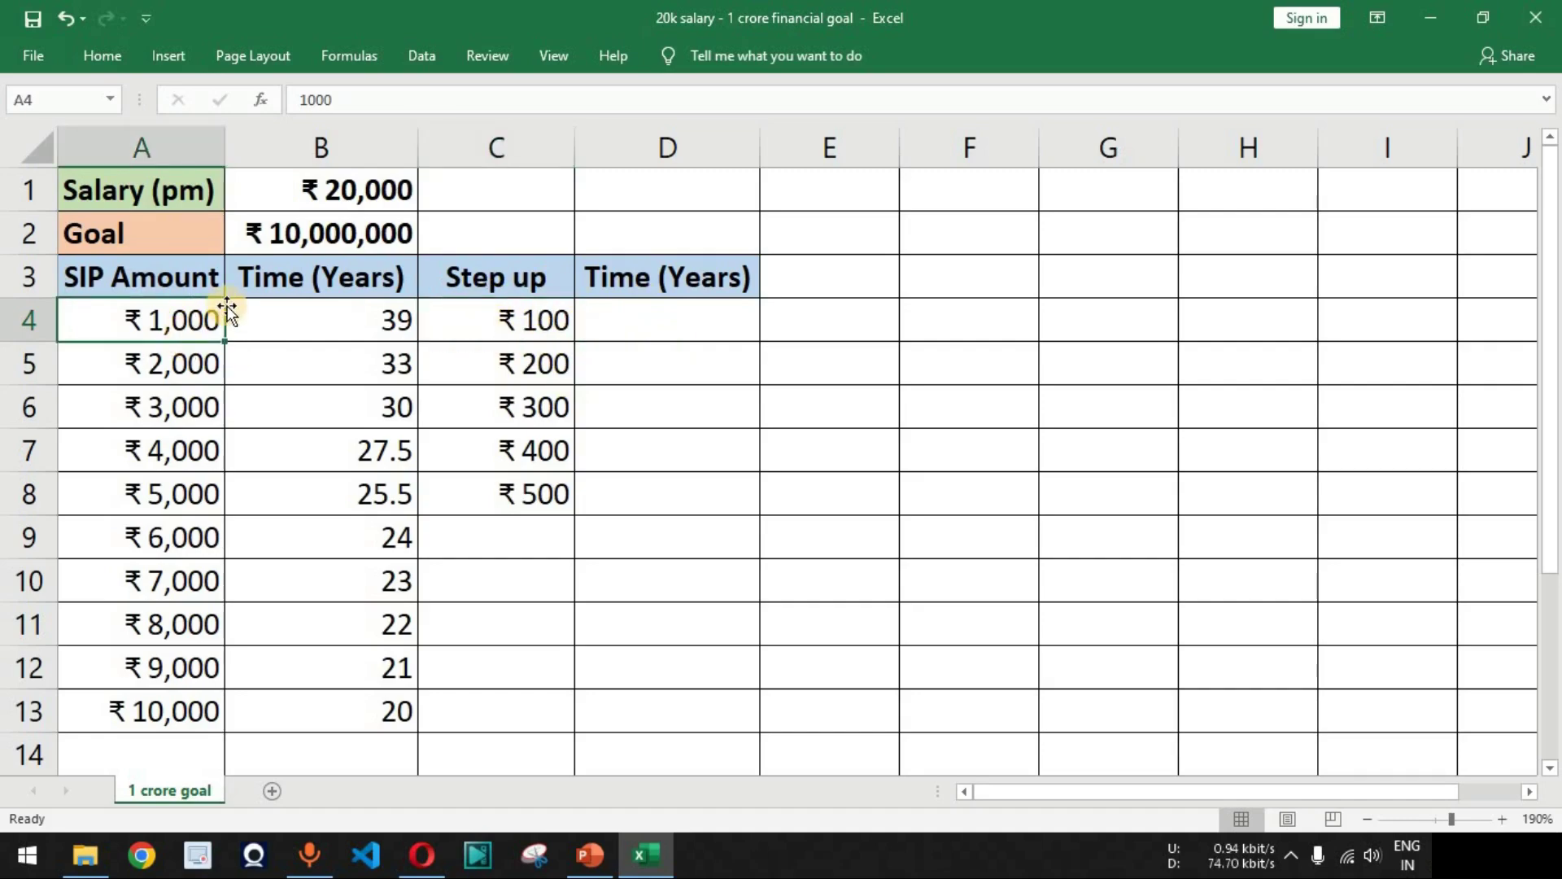
# - Switch to Opera and open the Step up SIP Calculator from the FinCalC calculators page
pyautogui.click(422, 854)
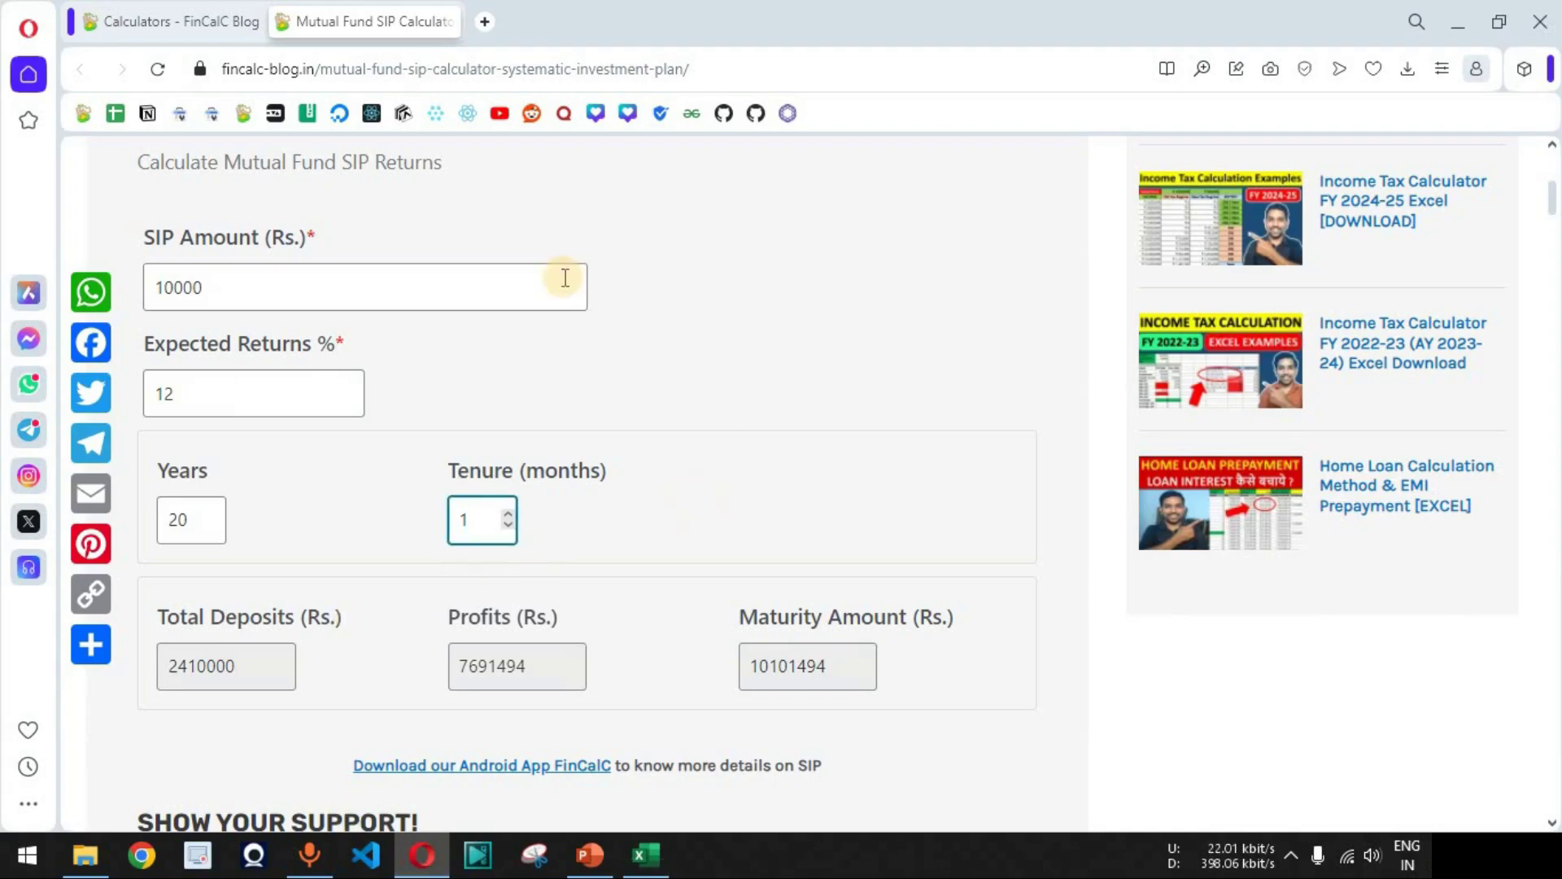
pyautogui.click(173, 23)
pyautogui.scroll(-10, 1428, 476)
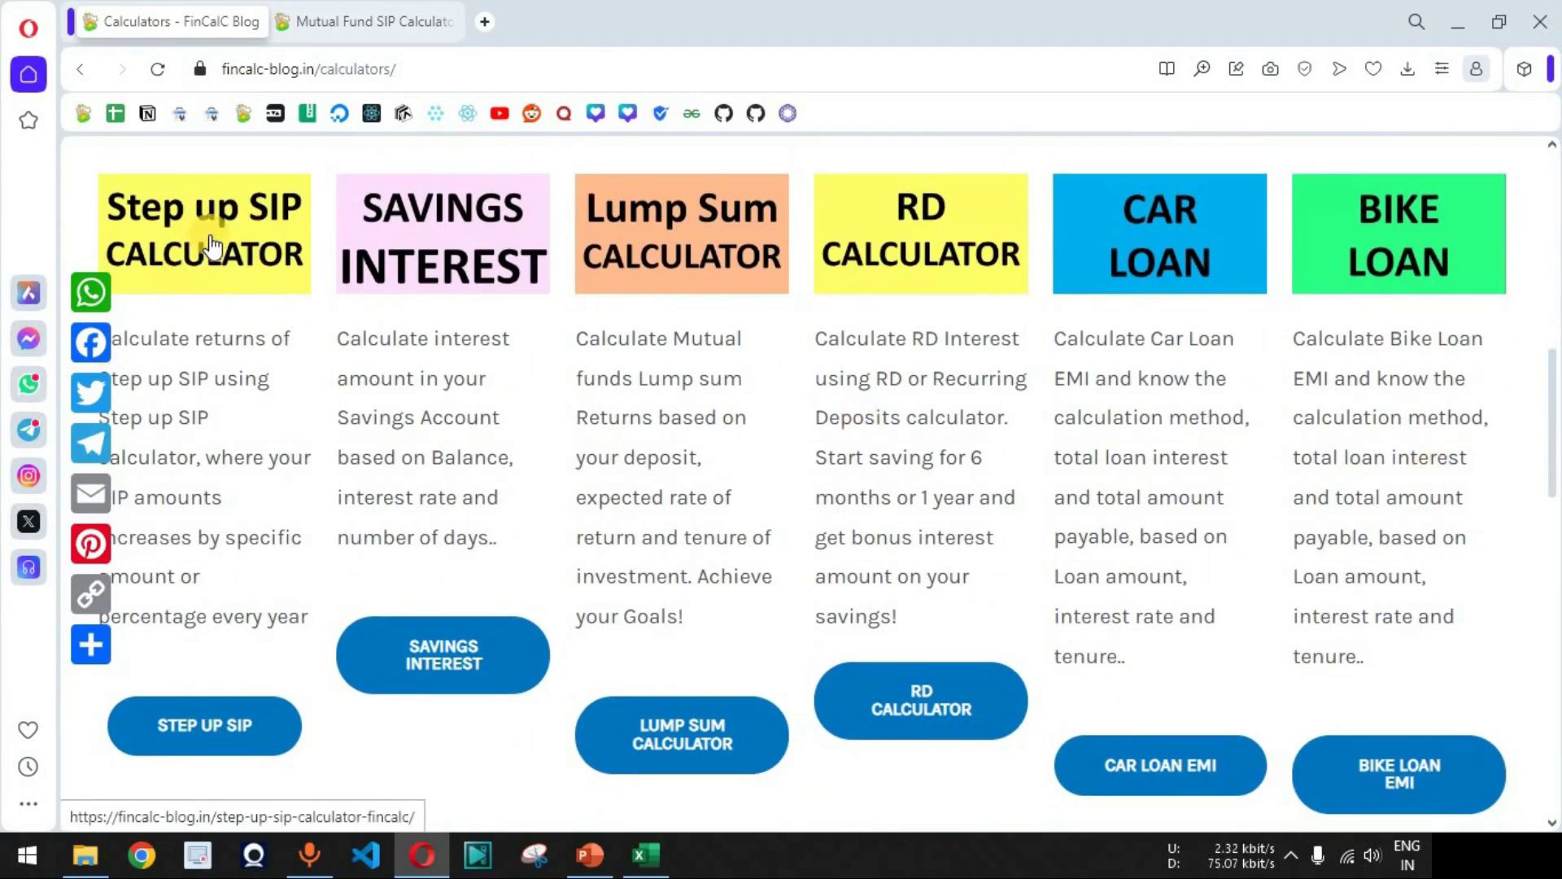
pyautogui.click(212, 245)
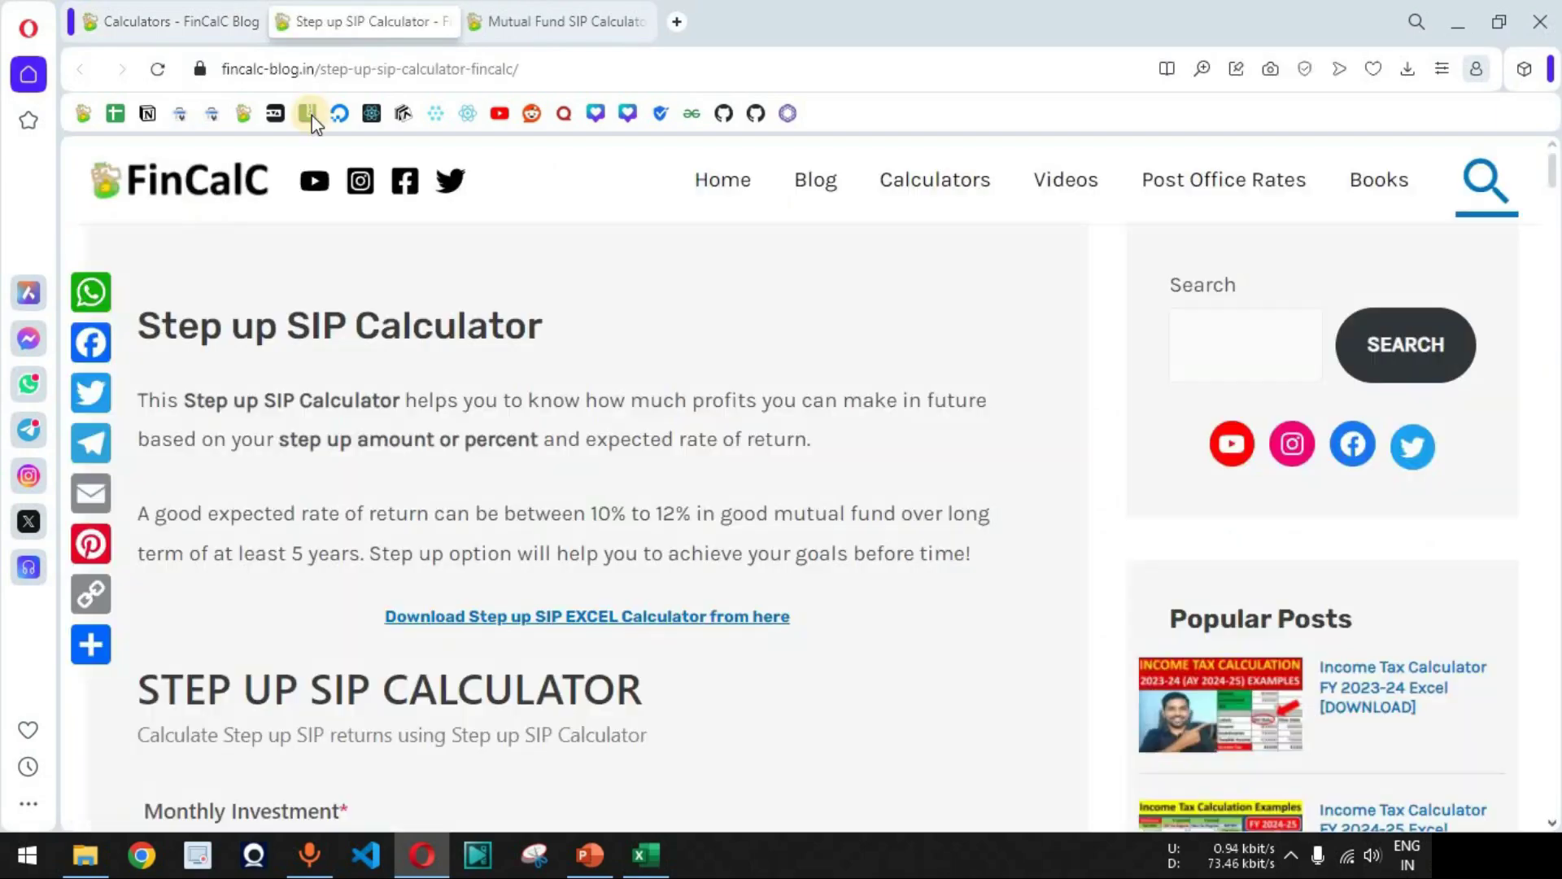
# - Set the monthly investment to 1000 in the Step up SIP Calculator, checking the SIP amount in the Excel sheet
pyautogui.moveTo(145, 330); pyautogui.dragTo(543, 336)
pyautogui.click(697, 401)
pyautogui.scroll(-6, 867, 447)
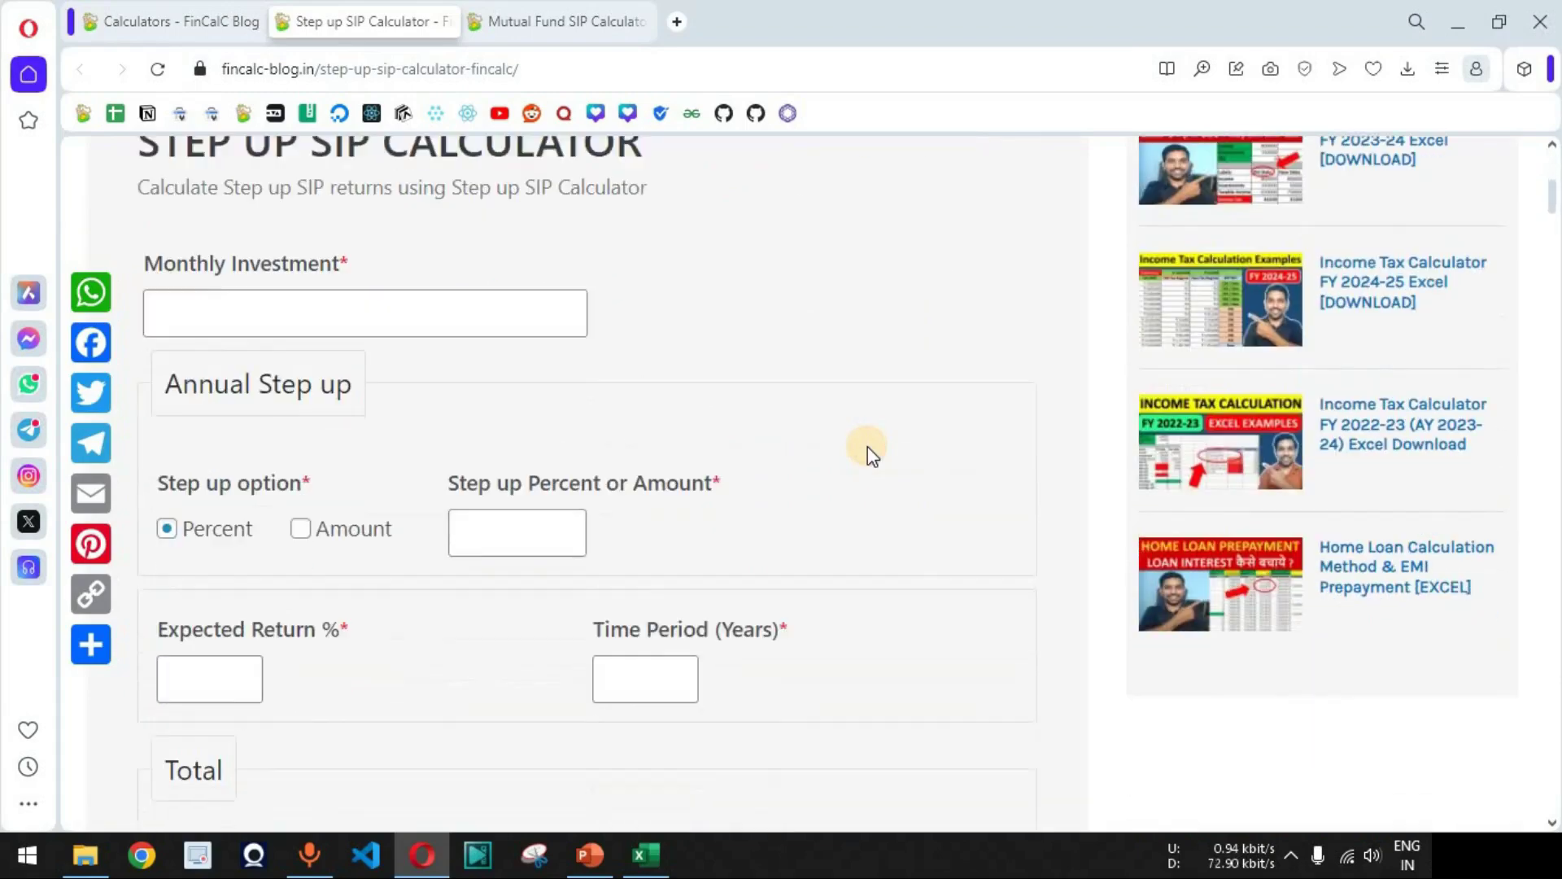
pyautogui.scroll(1, 867, 447)
pyautogui.click(218, 405)
pyautogui.click(645, 855)
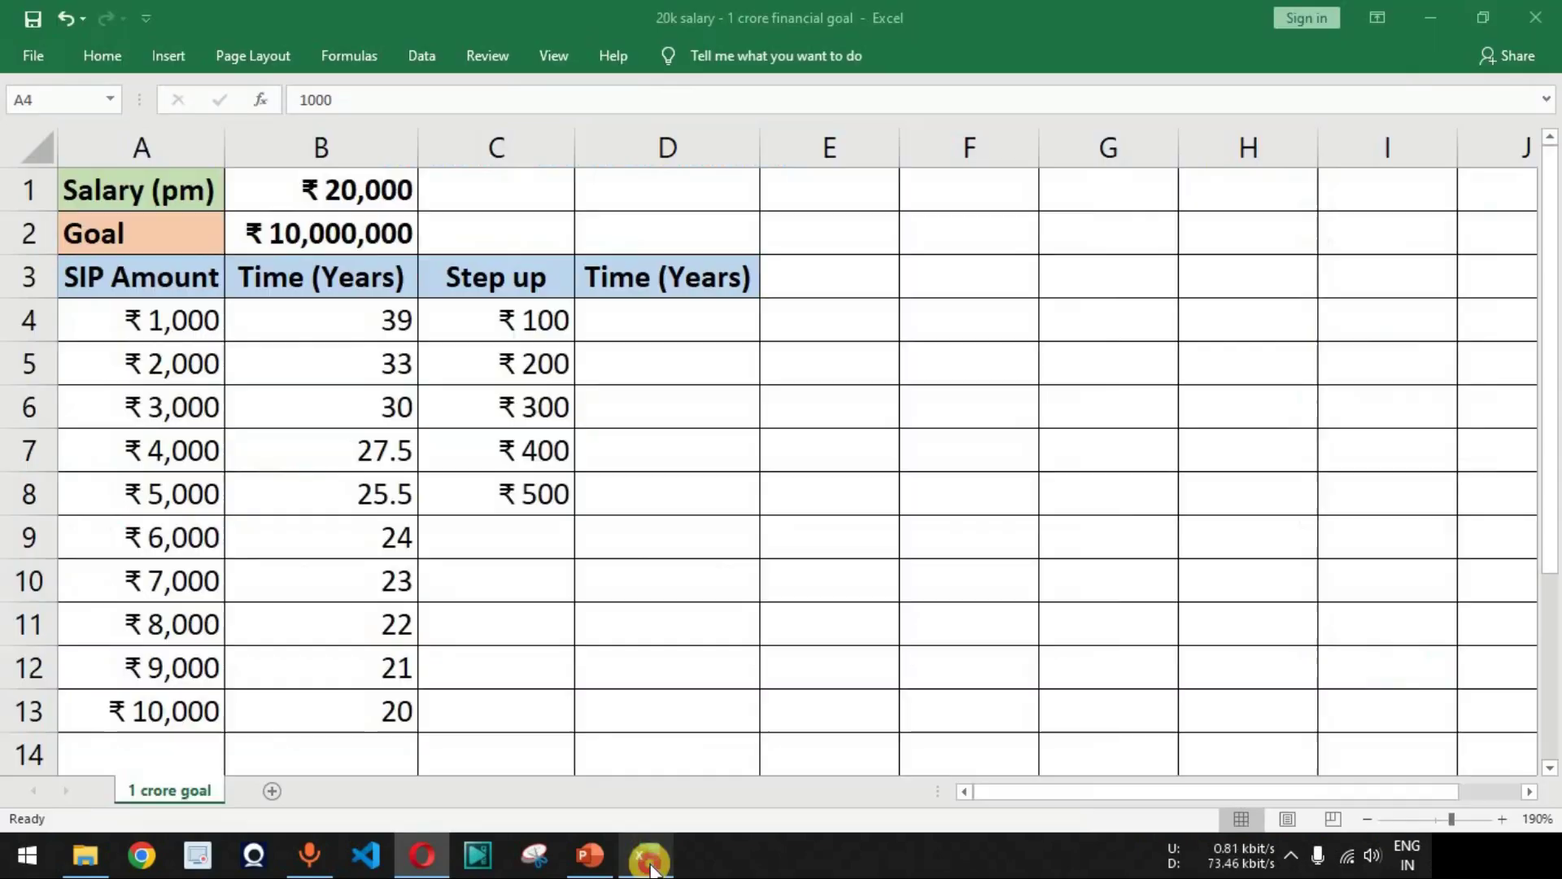
pyautogui.click(232, 408)
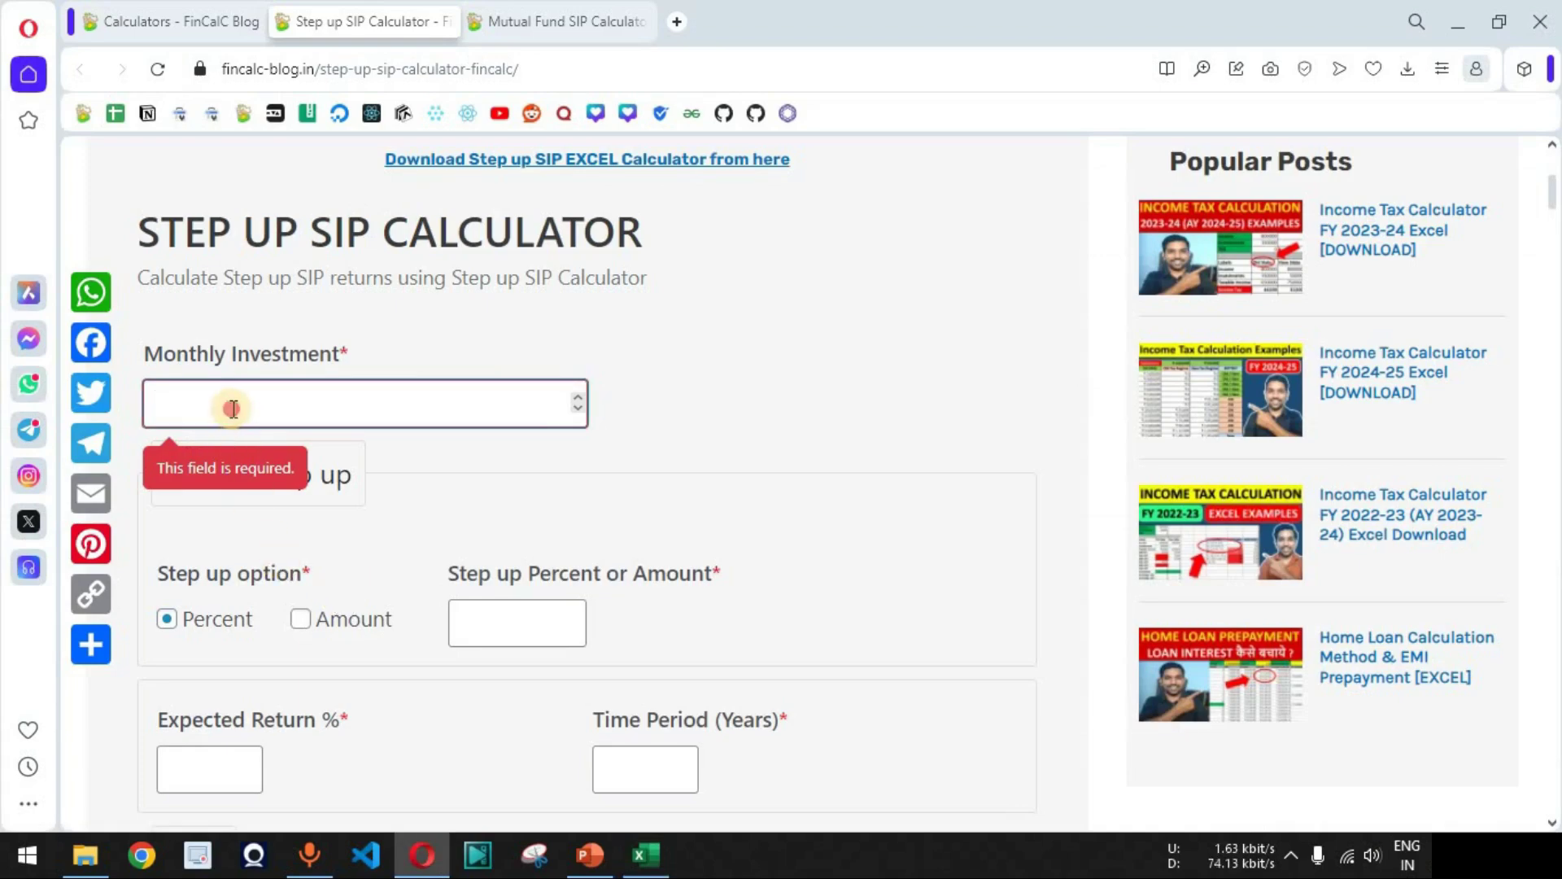
pyautogui.write('1000')
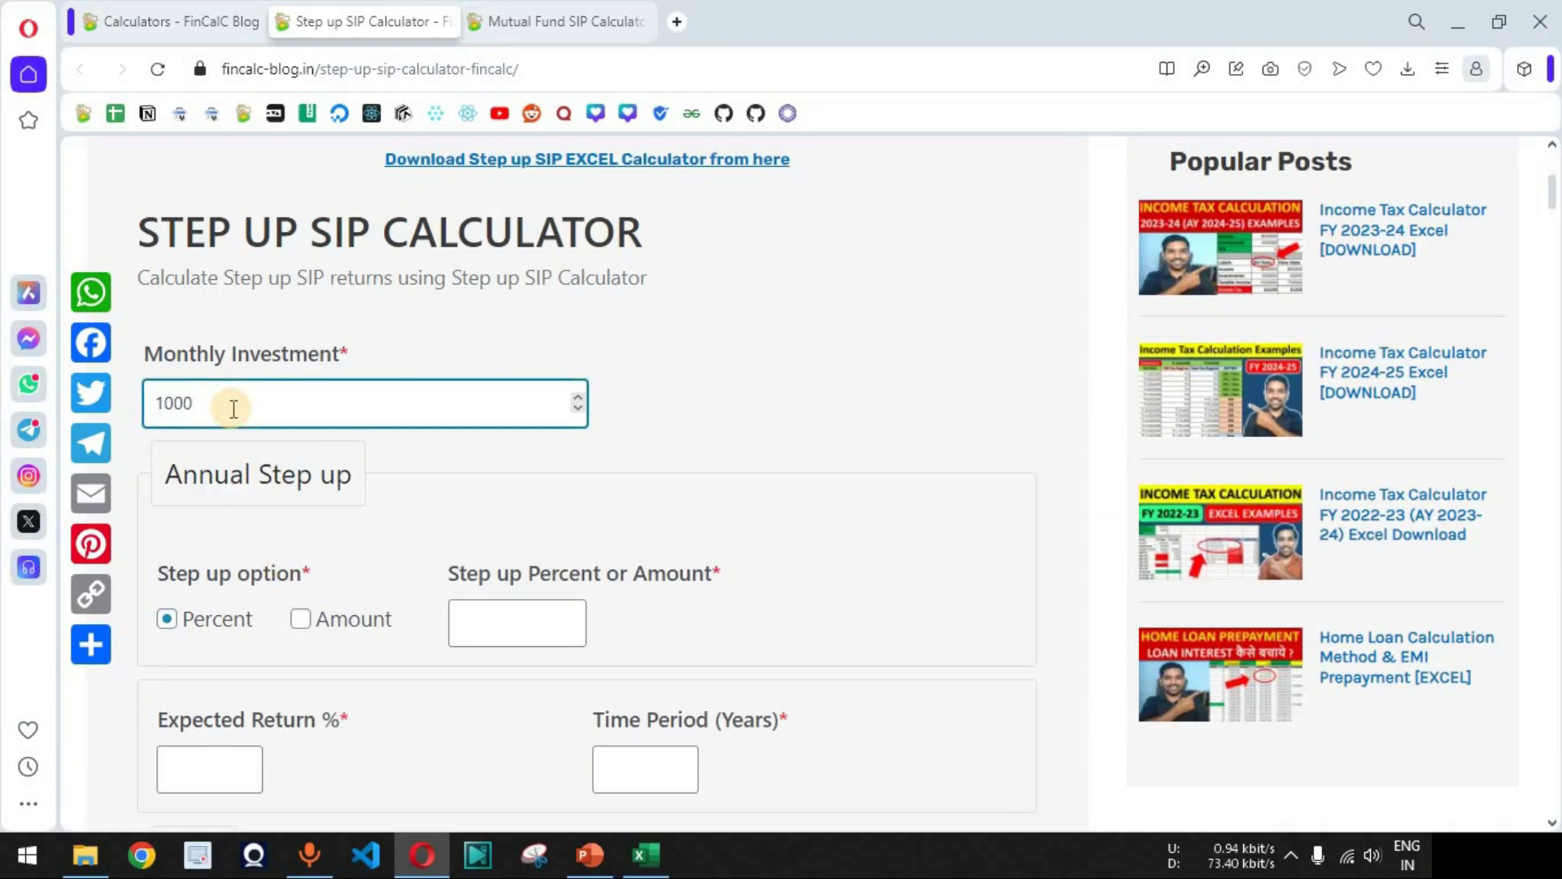
# - Review the Annual Step up options and check the ₹1,000 SIP and its step up amount in the Excel sheet
pyautogui.moveTo(182, 474); pyautogui.dragTo(358, 481)
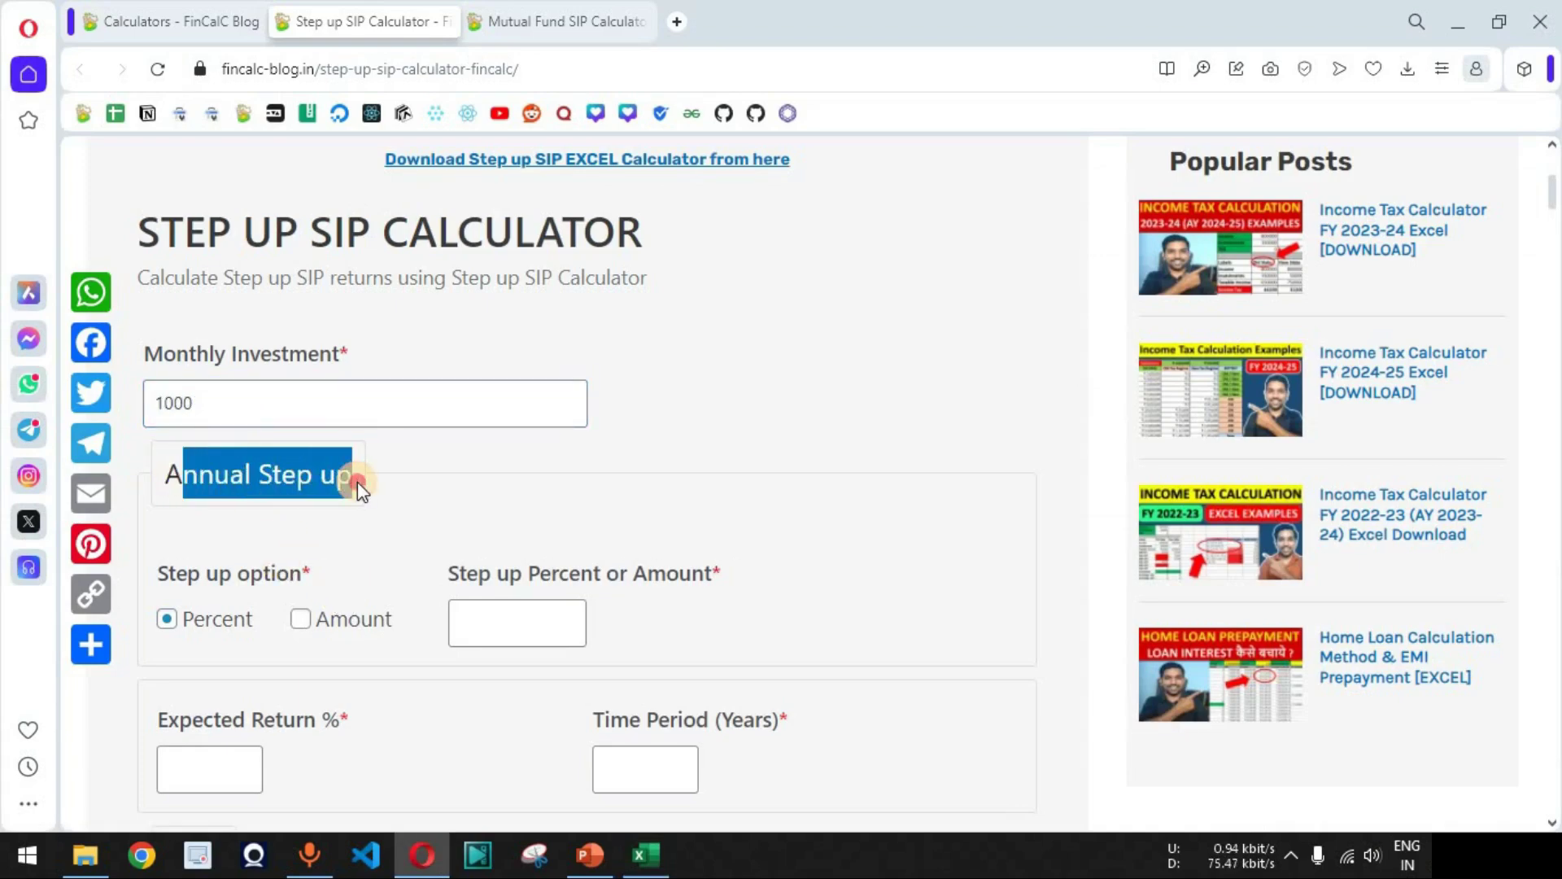
pyautogui.scroll(-1, 624, 446)
pyautogui.click(165, 501)
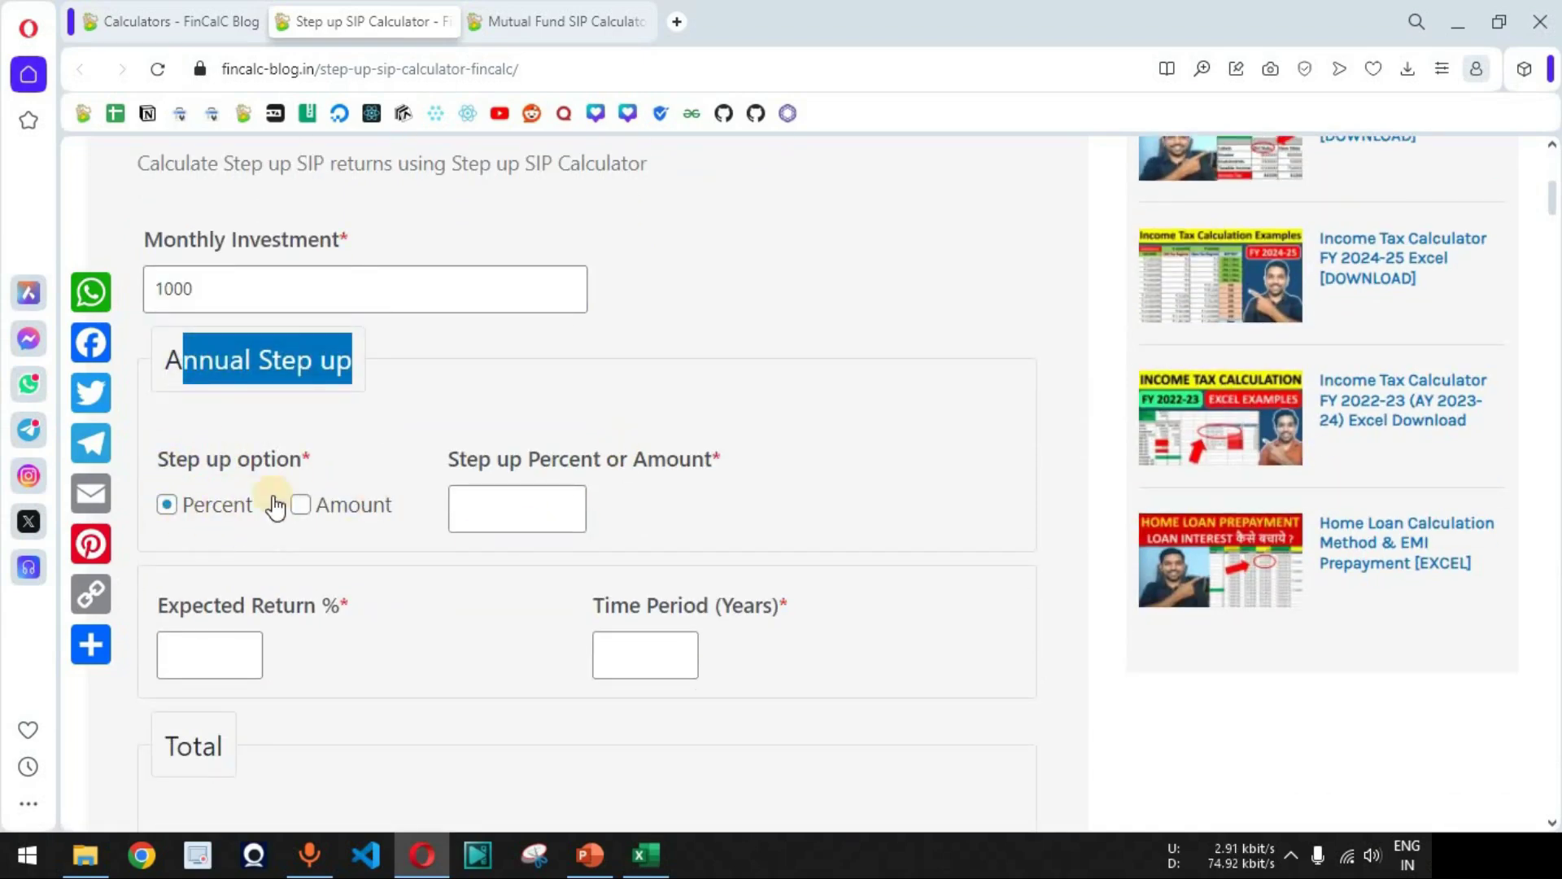
pyautogui.hotkey('alt', 'Tab')
pyautogui.click(194, 325)
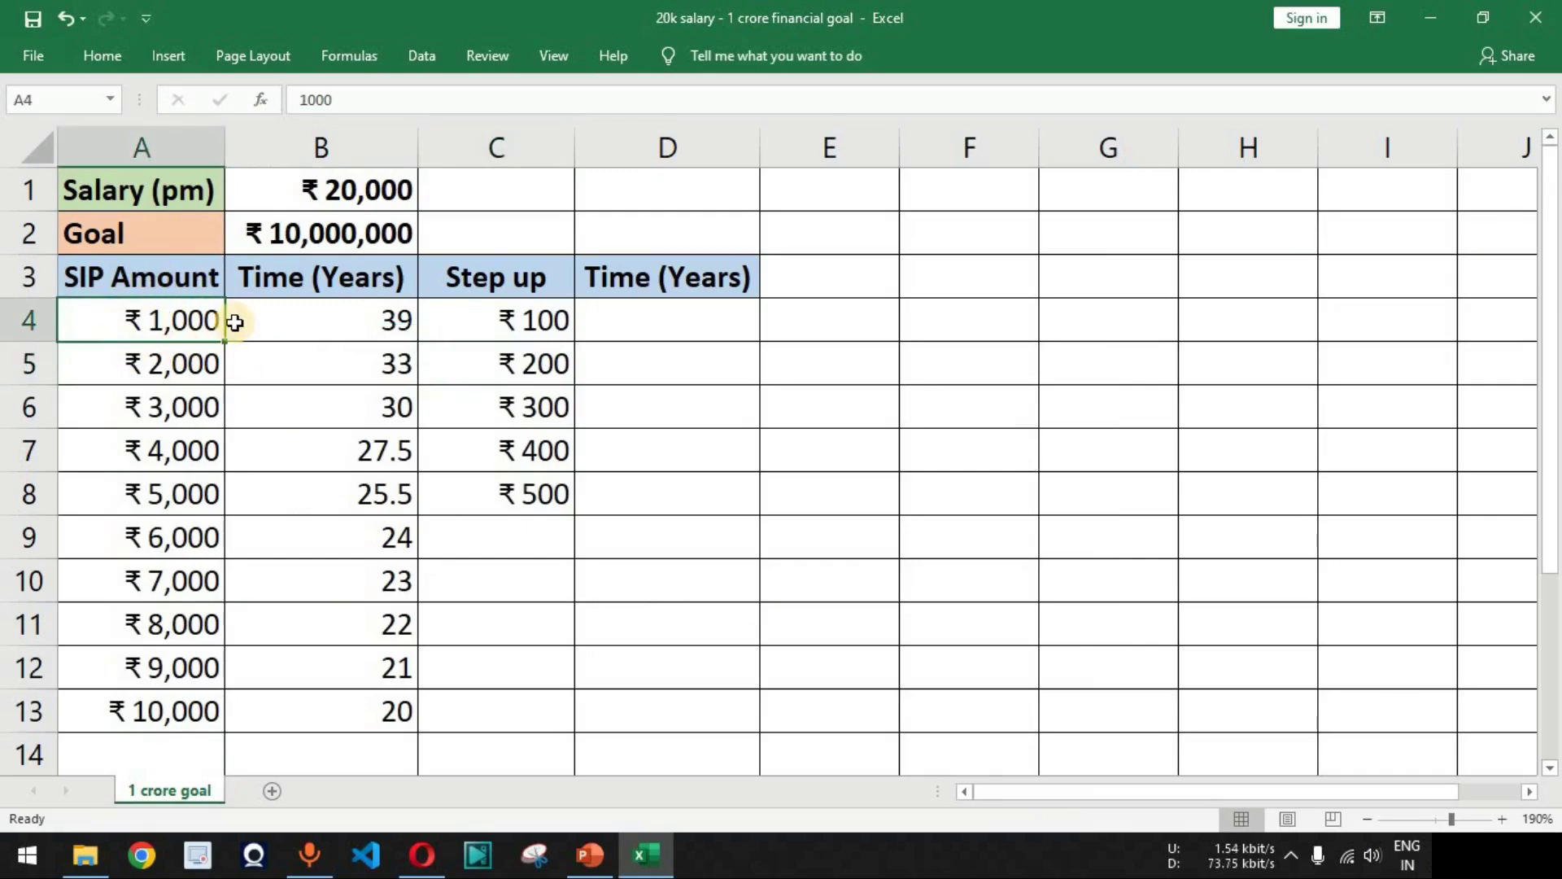
pyautogui.click(520, 319)
pyautogui.hotkey('alt', 'Tab')
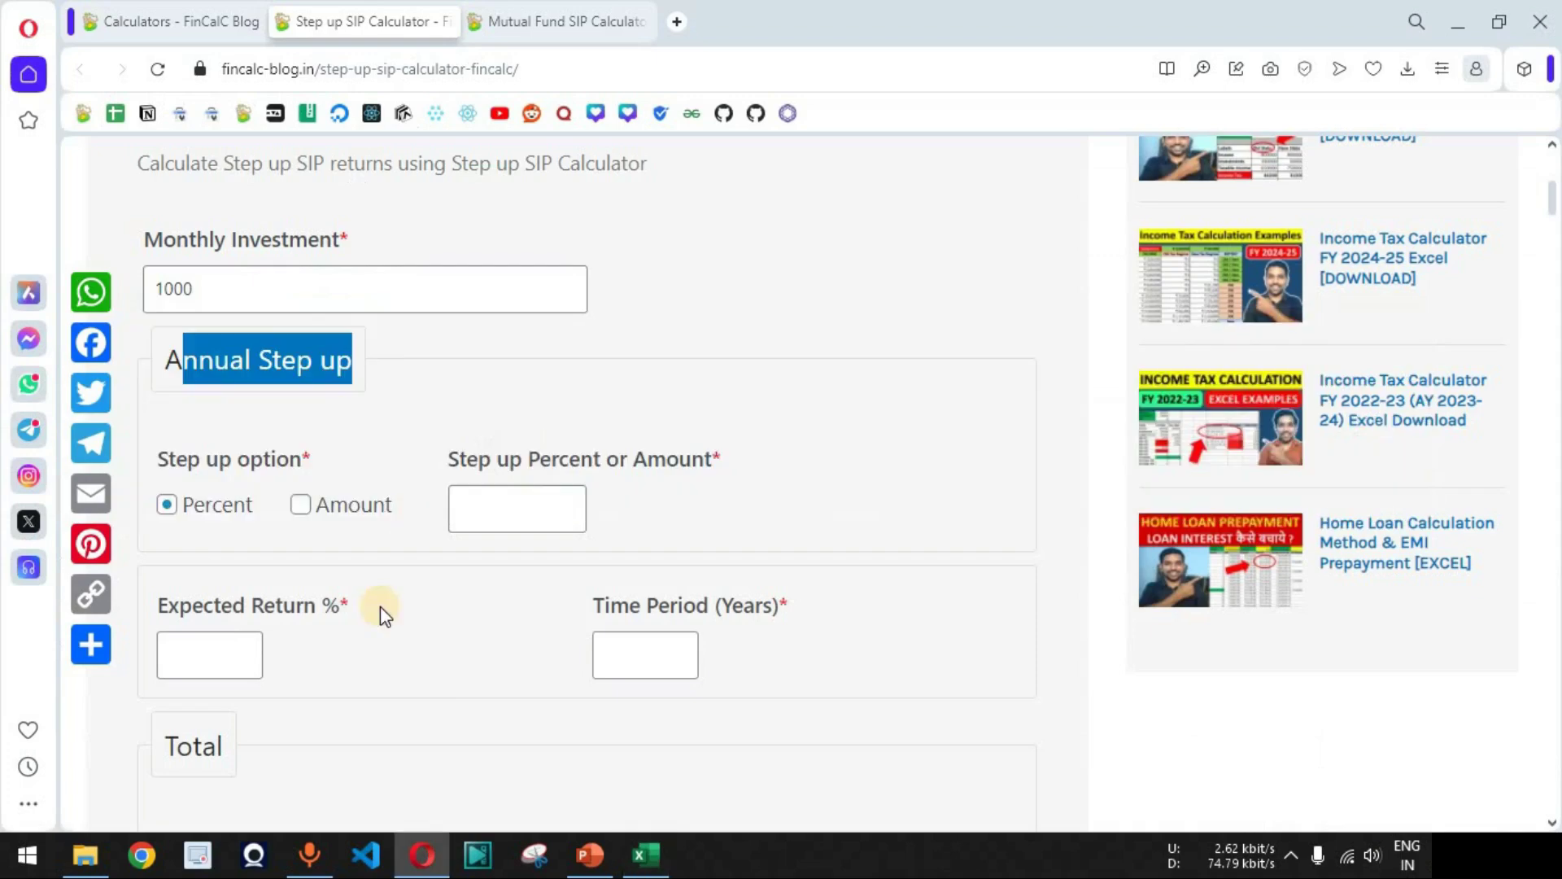
# - Set the step up option to Amount with a value of 100 and compare it with the Excel sheet
pyautogui.click(299, 506)
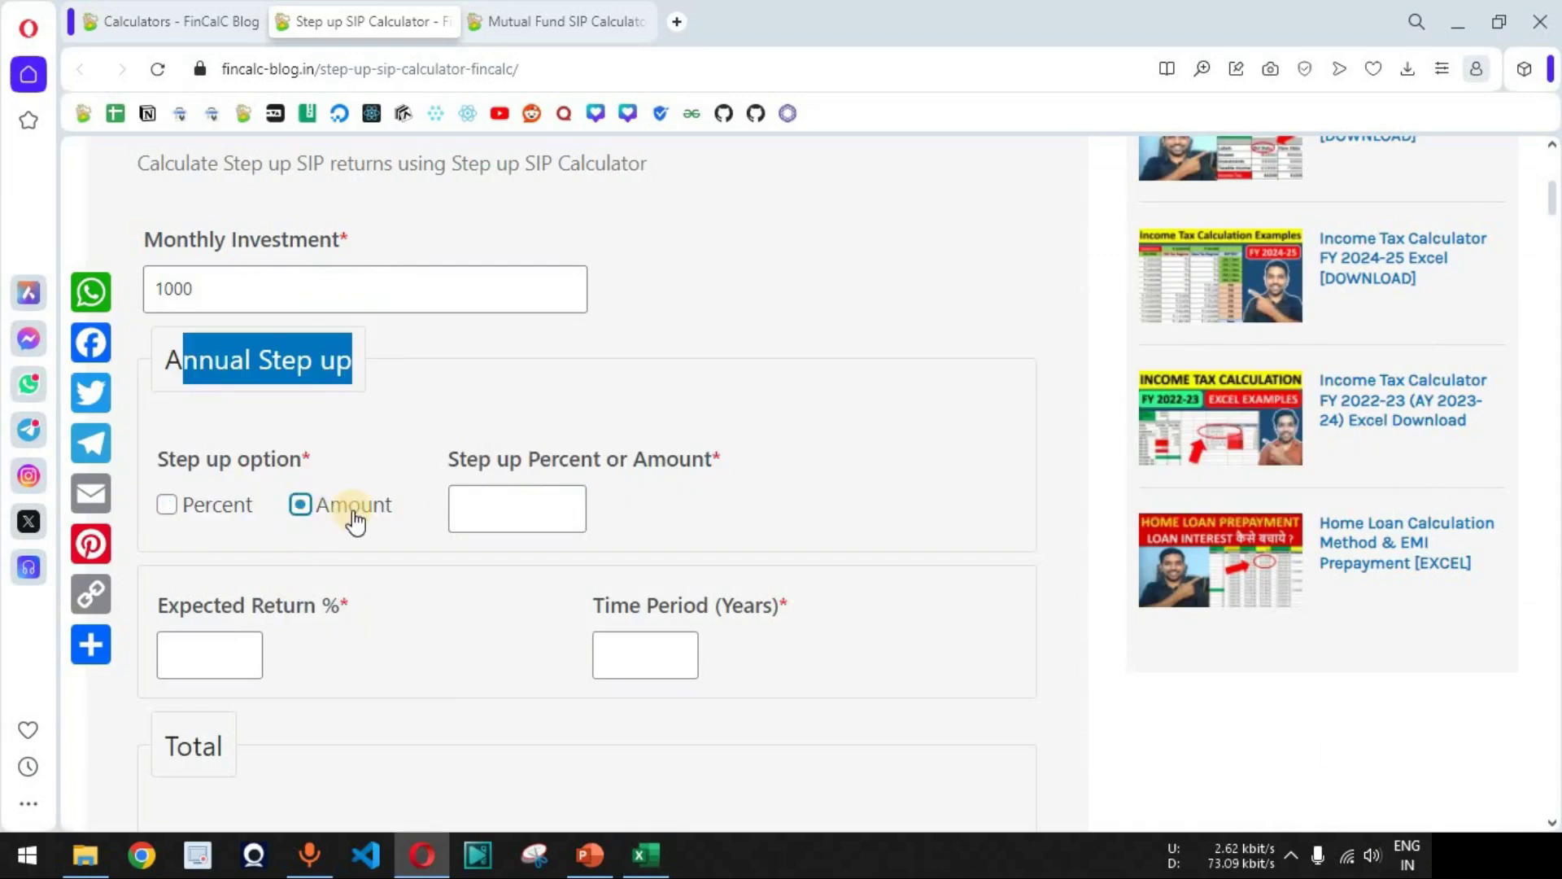
pyautogui.click(497, 507)
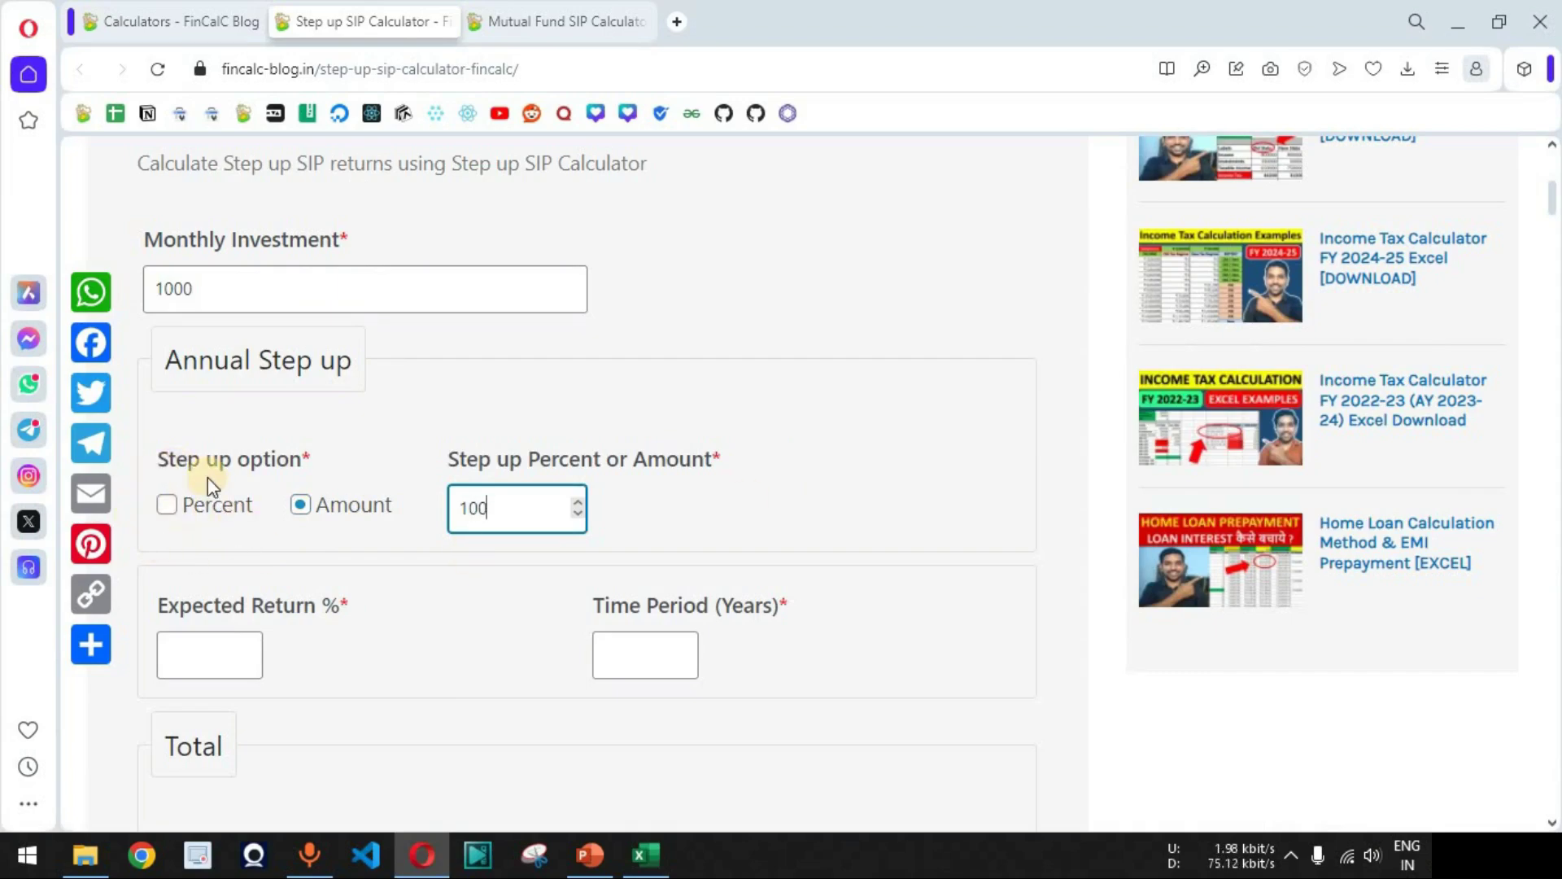
pyautogui.hotkey('alt', 'Tab')
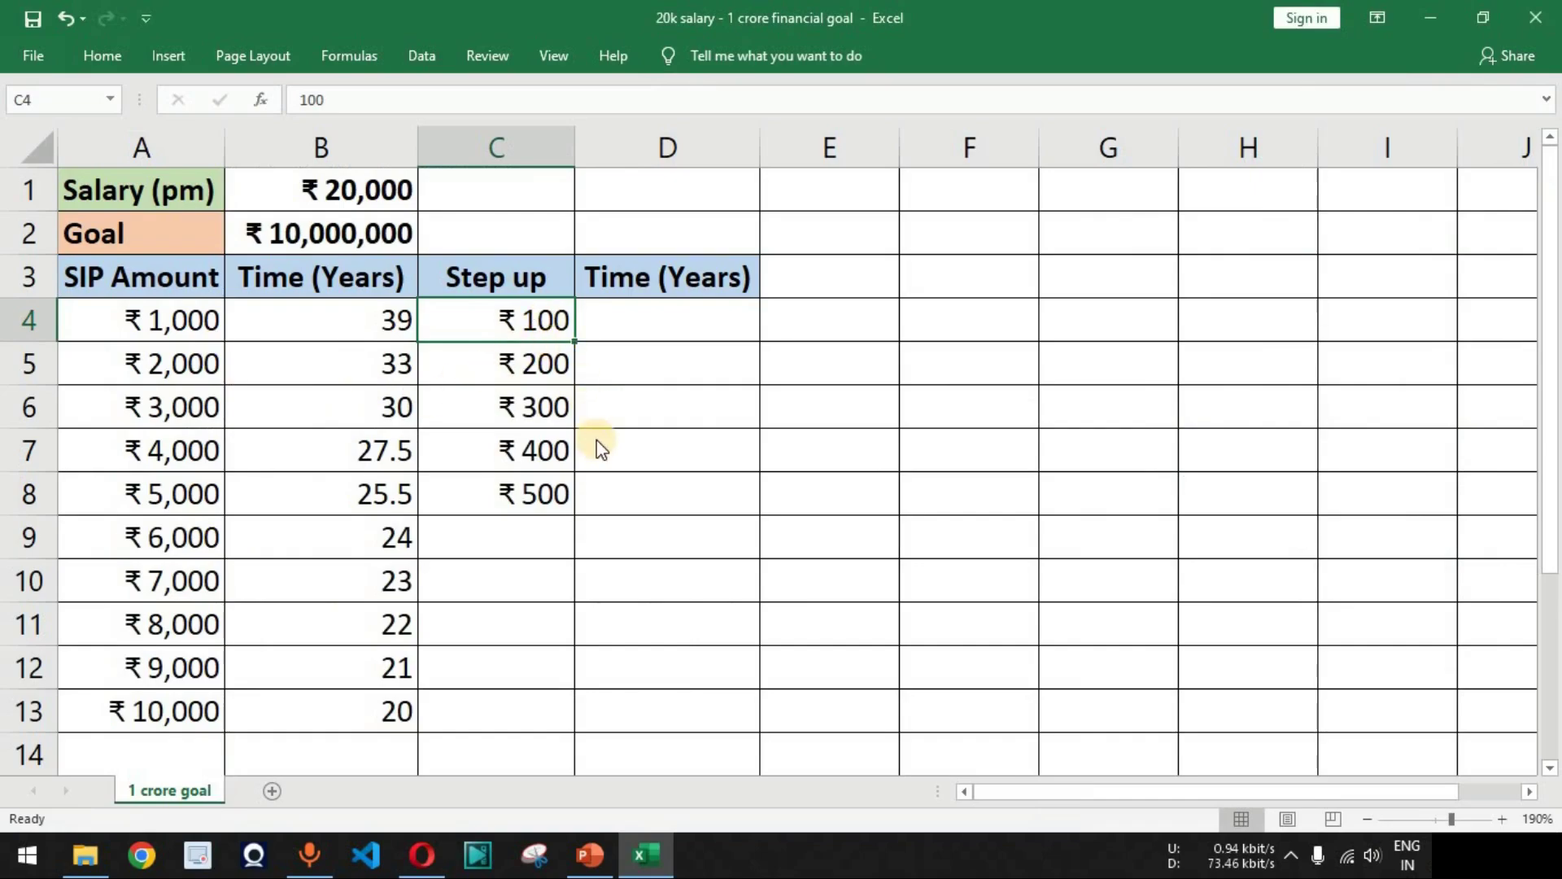
pyautogui.hotkey('alt', 'Tab')
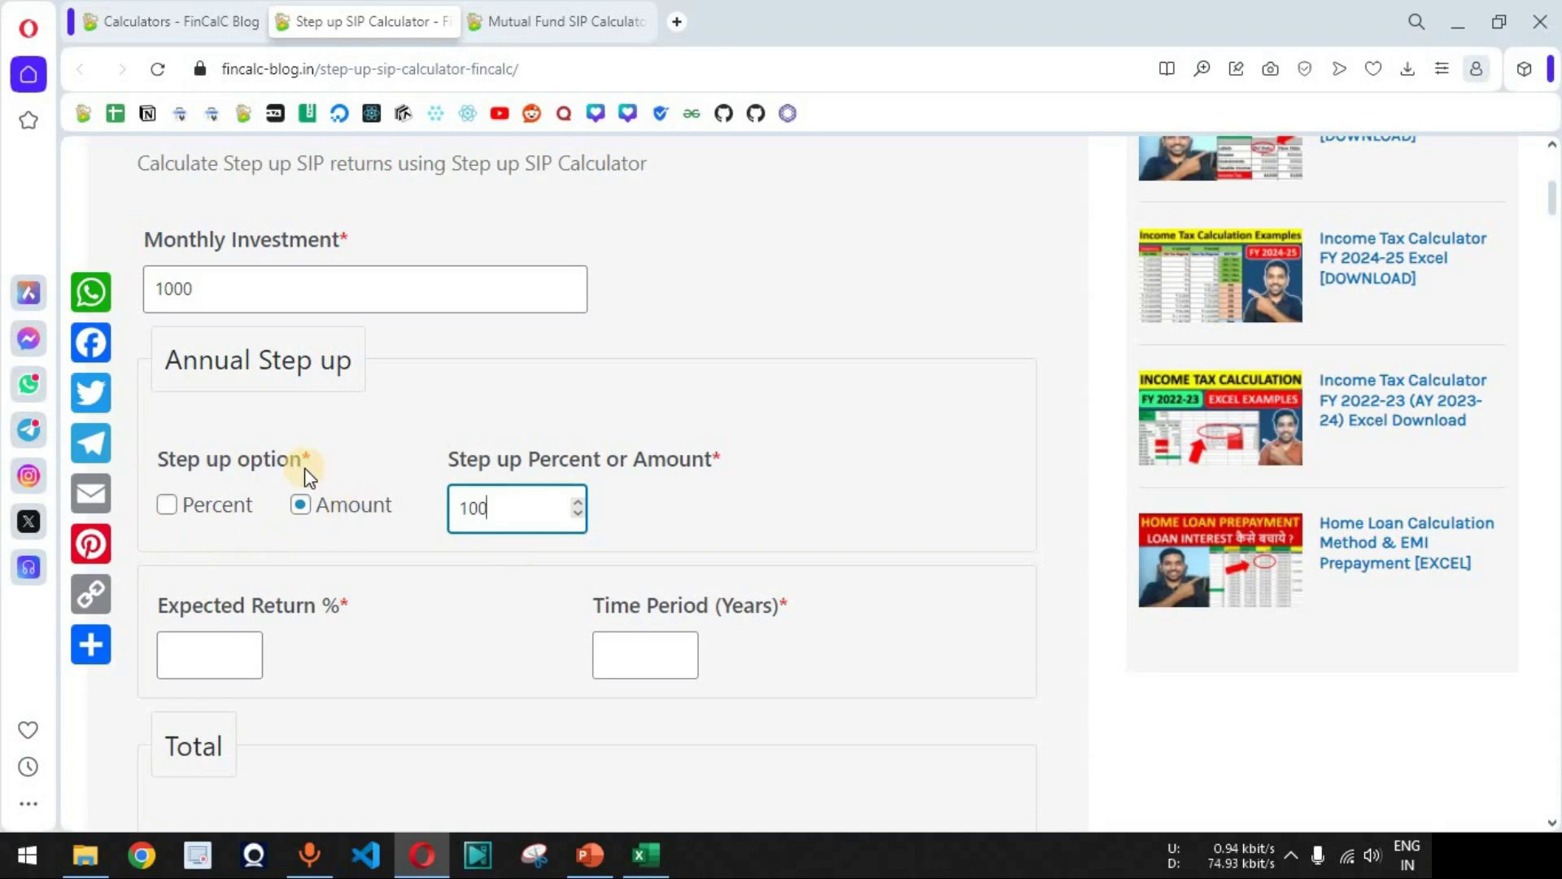
# - Set the expected return to 12% in the Step up SIP Calculator, keeping the step up amount of 100
pyautogui.doubleClick(460, 512)
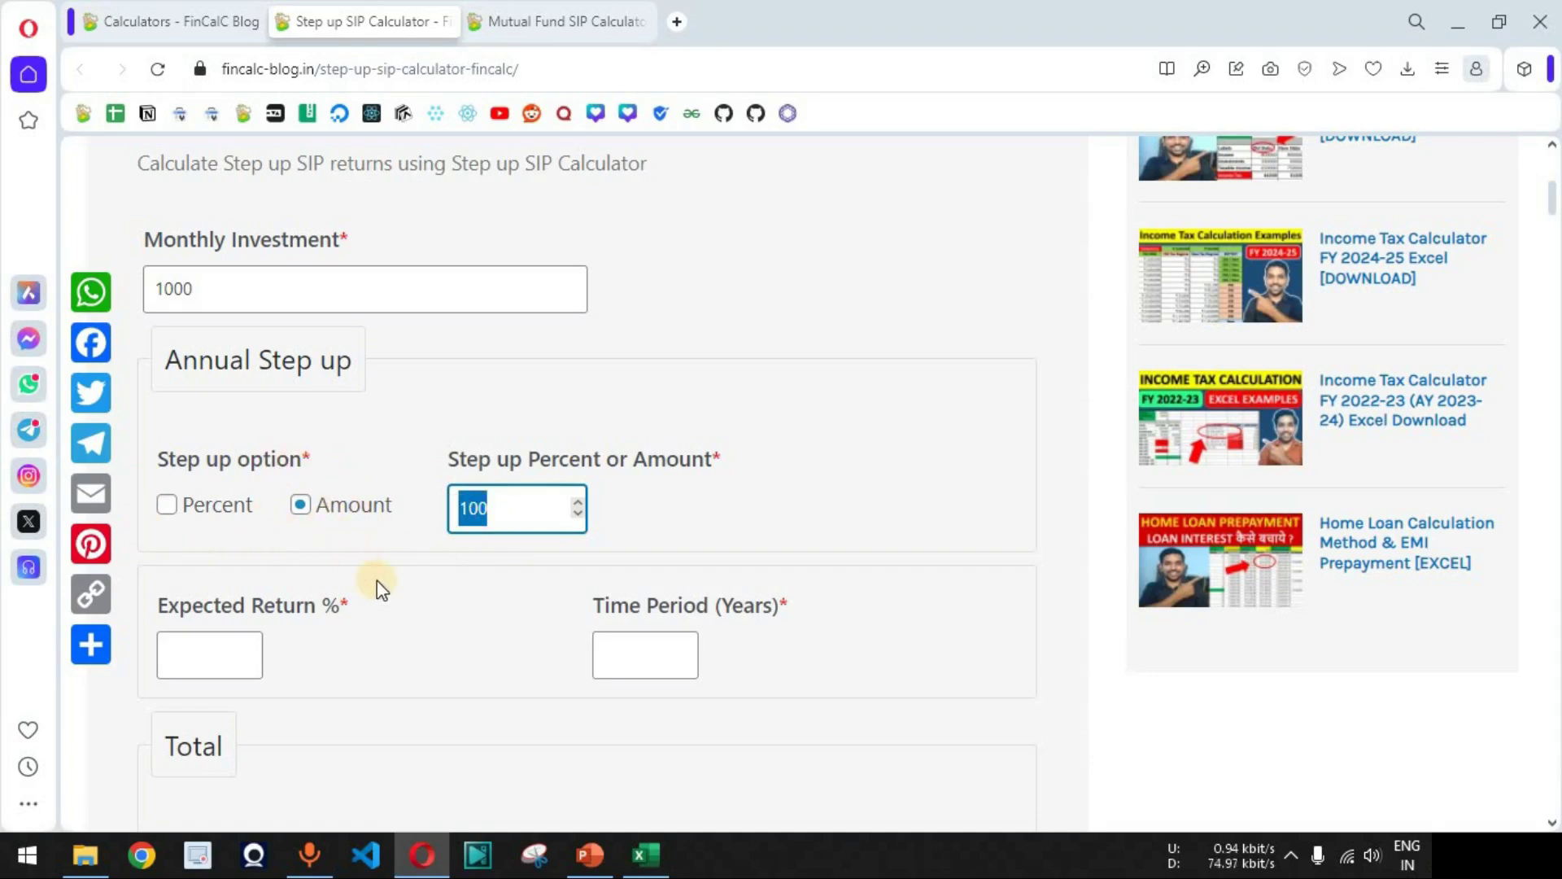
pyautogui.scroll(-1, 380, 586)
pyautogui.press('Tab')
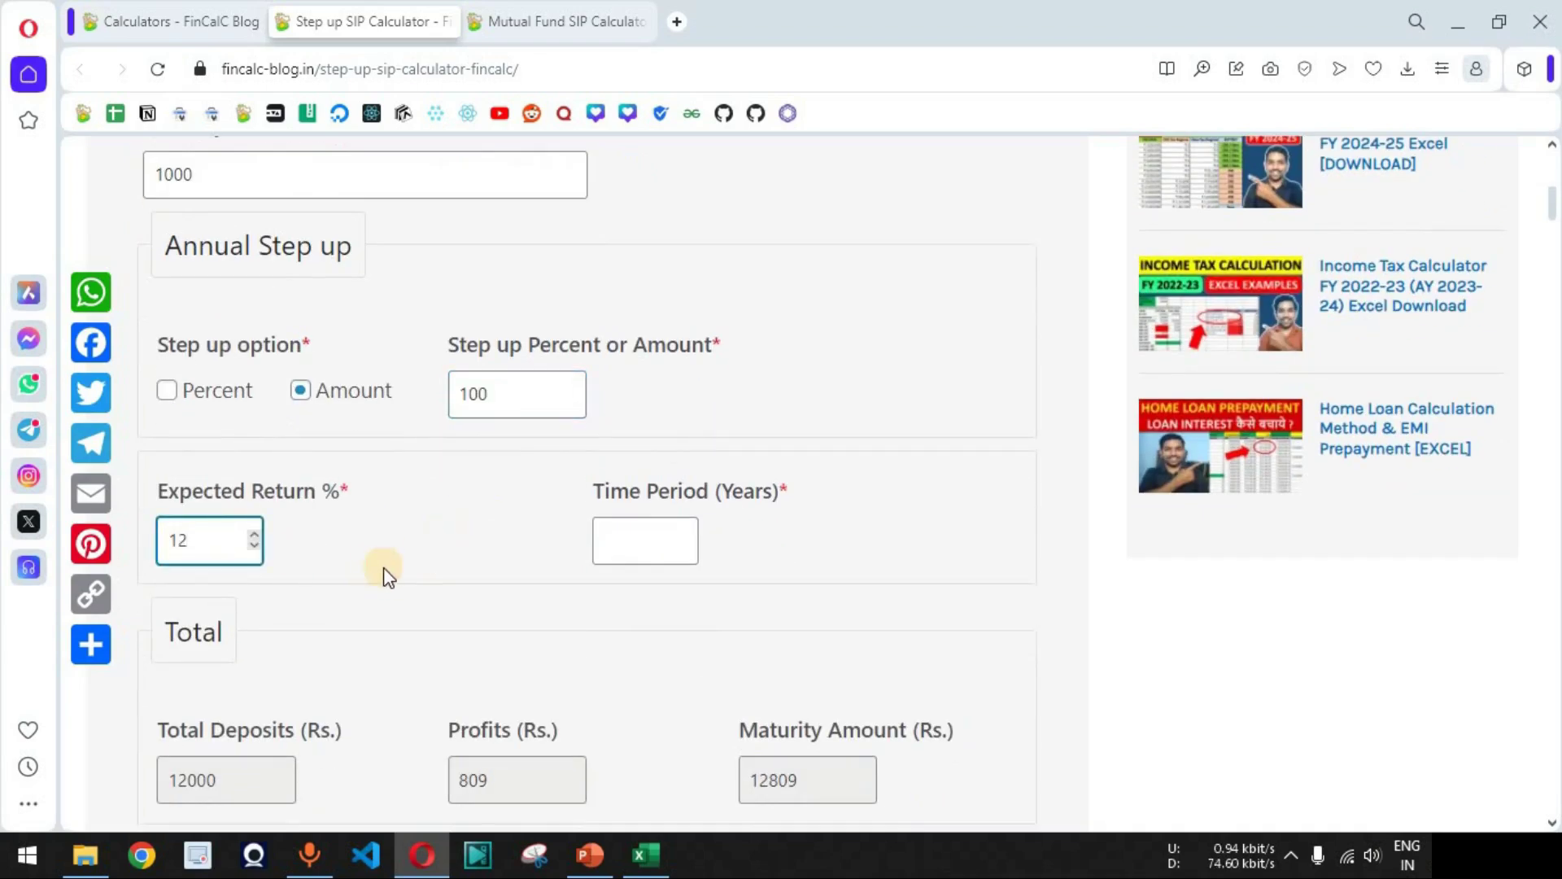
# - Set the time period to 39 years, taking the no-step-up duration for the ₹1,000 SIP from the Excel sheet
pyautogui.click(622, 541)
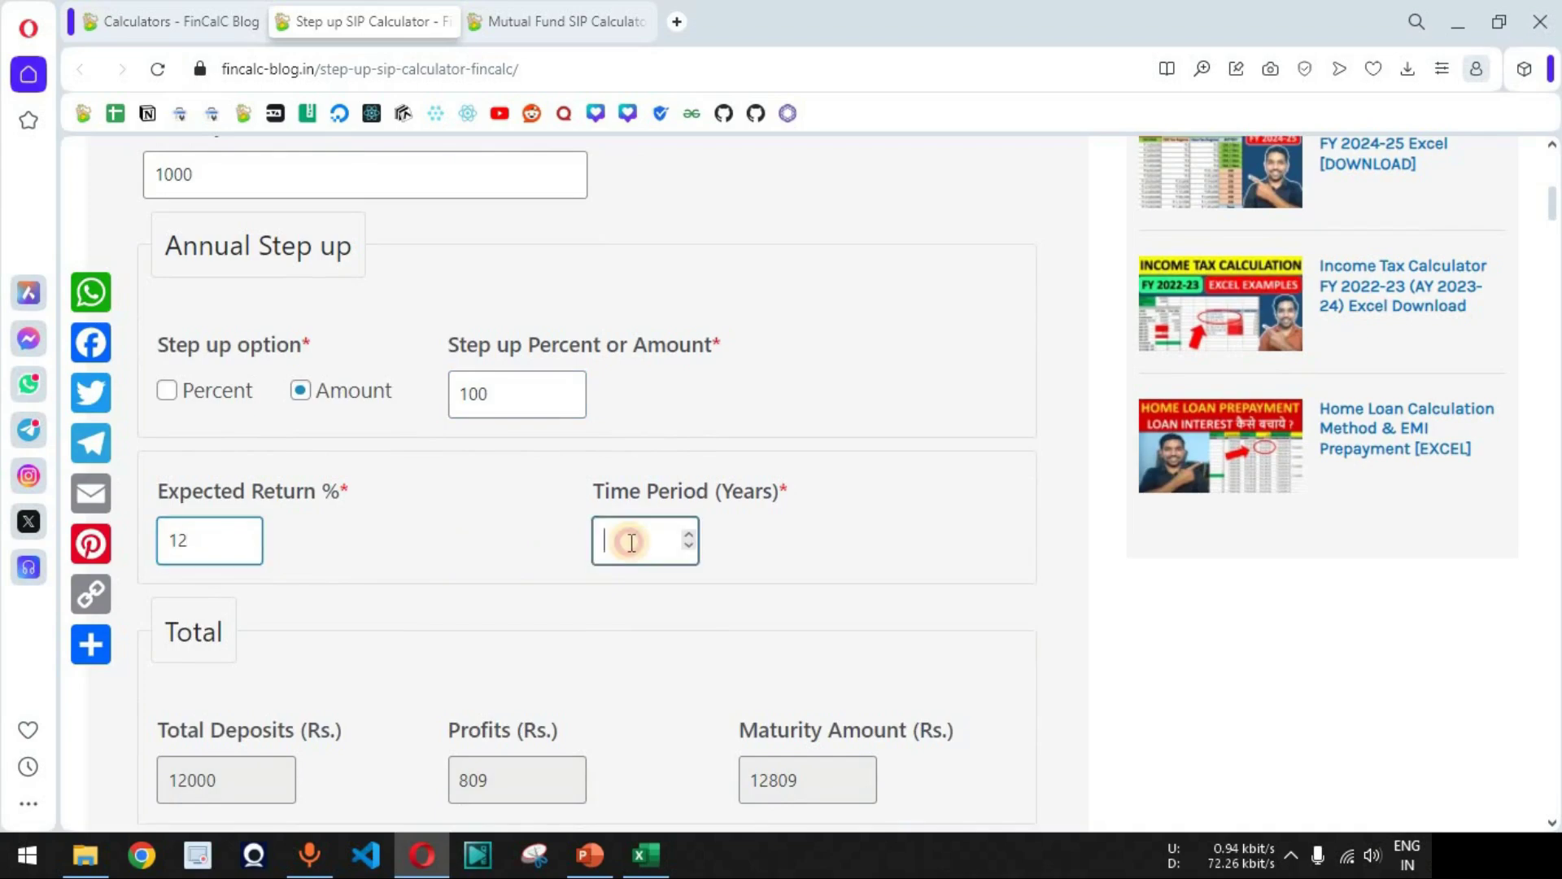
pyautogui.scroll(-1, 885, 575)
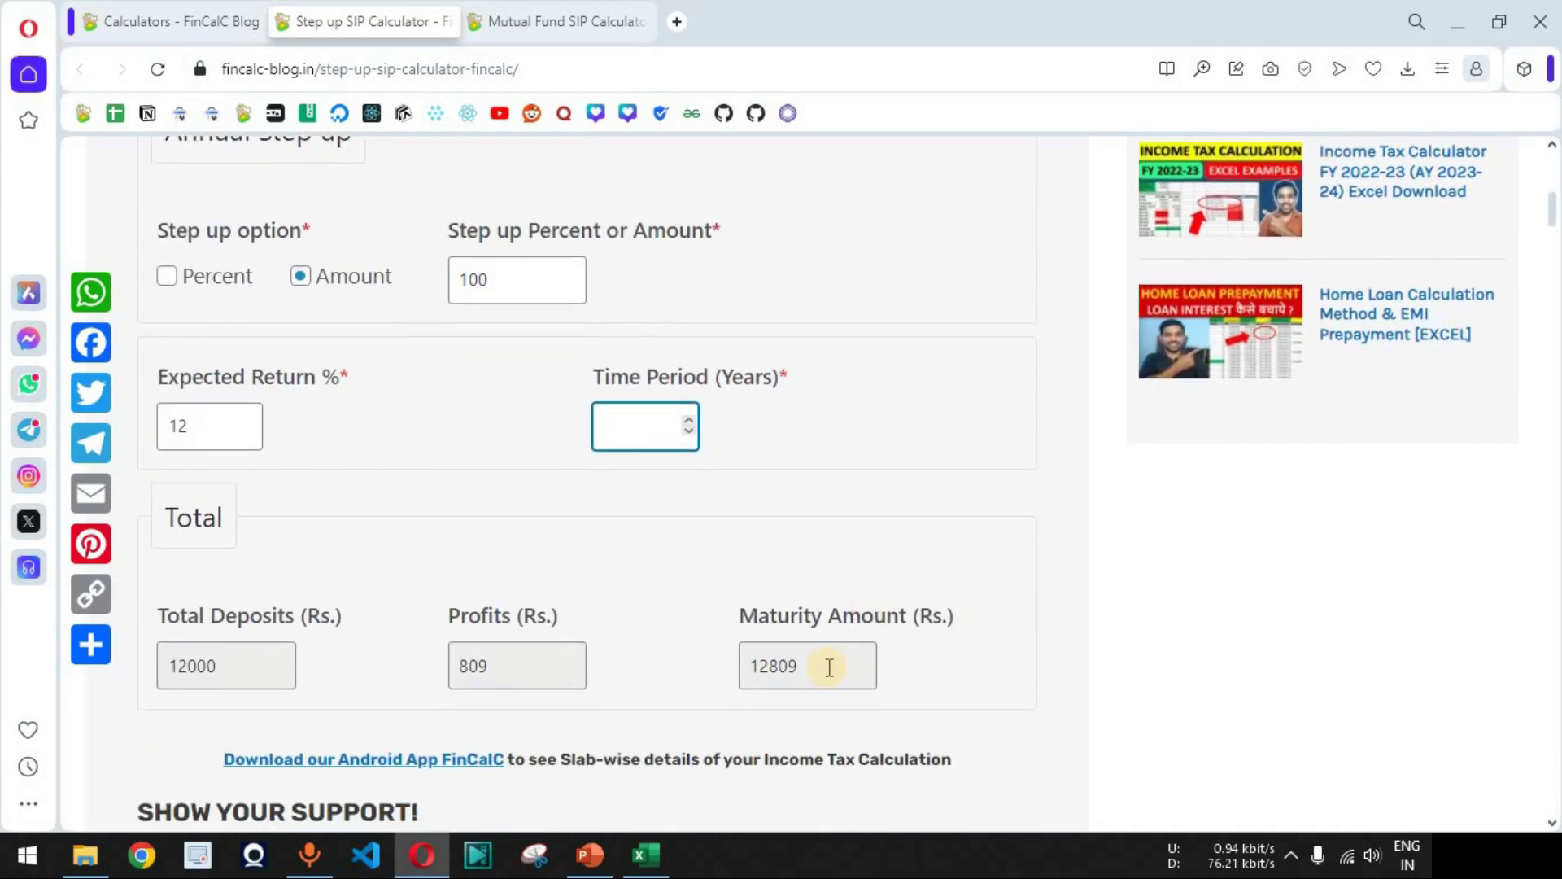
pyautogui.moveTo(813, 666); pyautogui.dragTo(742, 665)
pyautogui.scroll(2, 1036, 602)
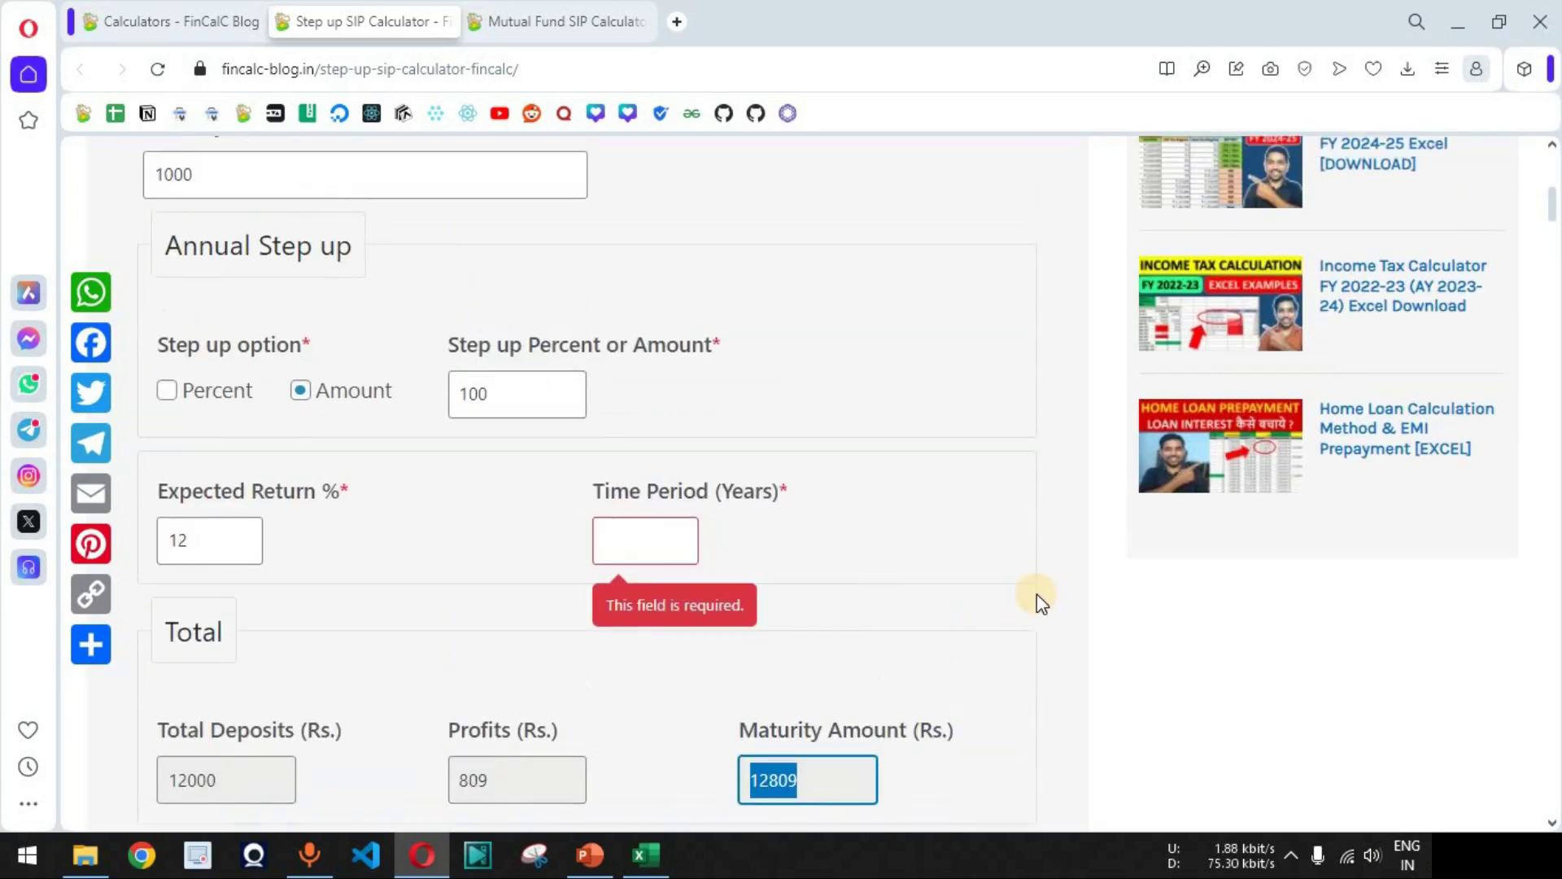
pyautogui.scroll(-2, 1036, 602)
pyautogui.click(643, 443)
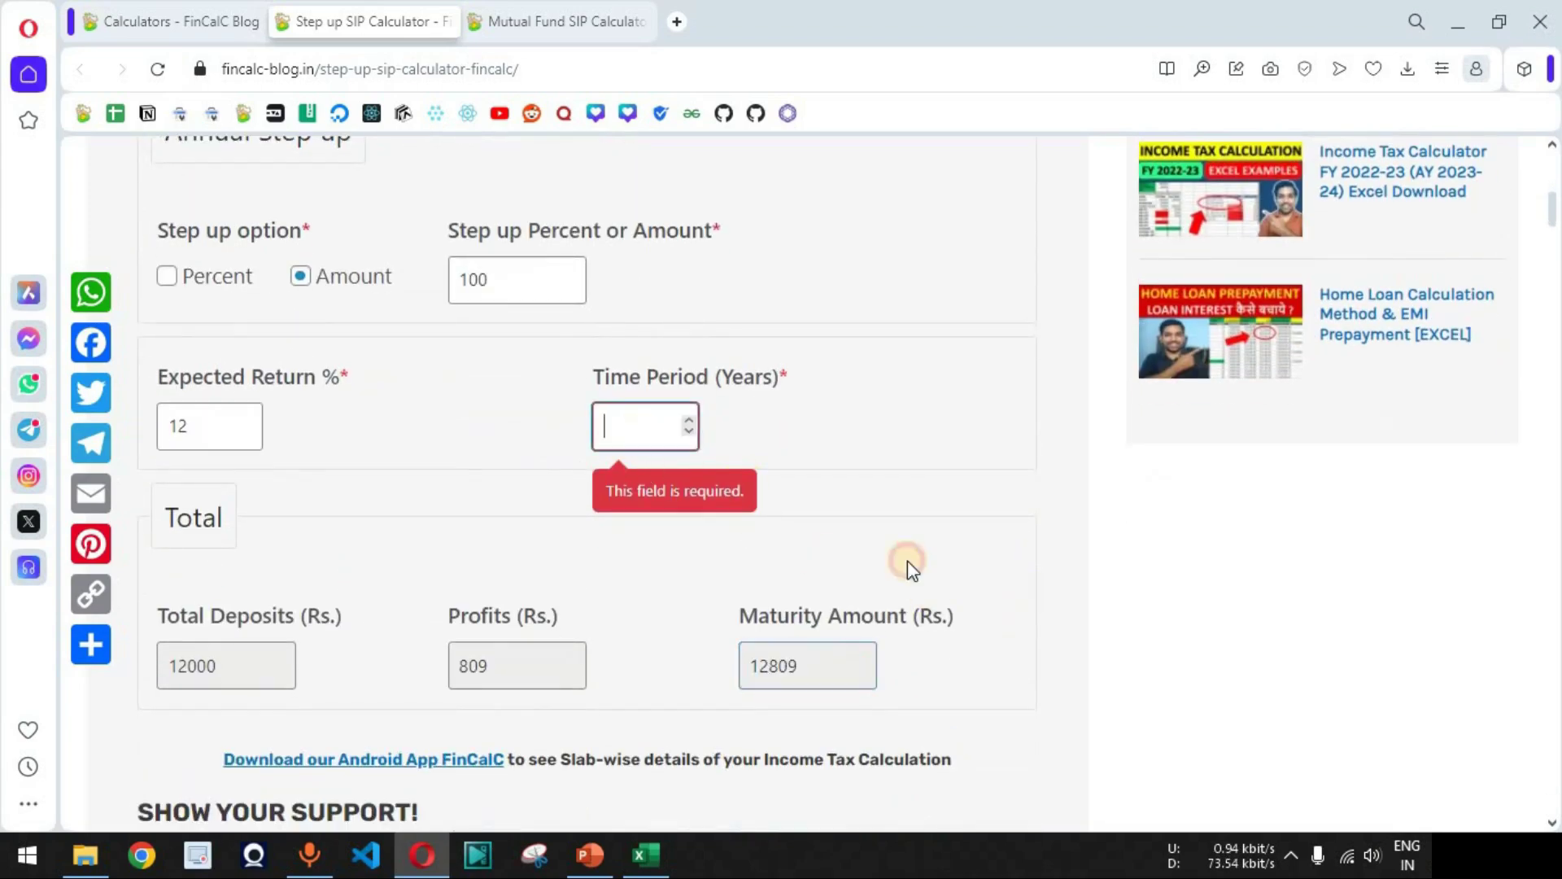
pyautogui.hotkey('alt', 'Tab')
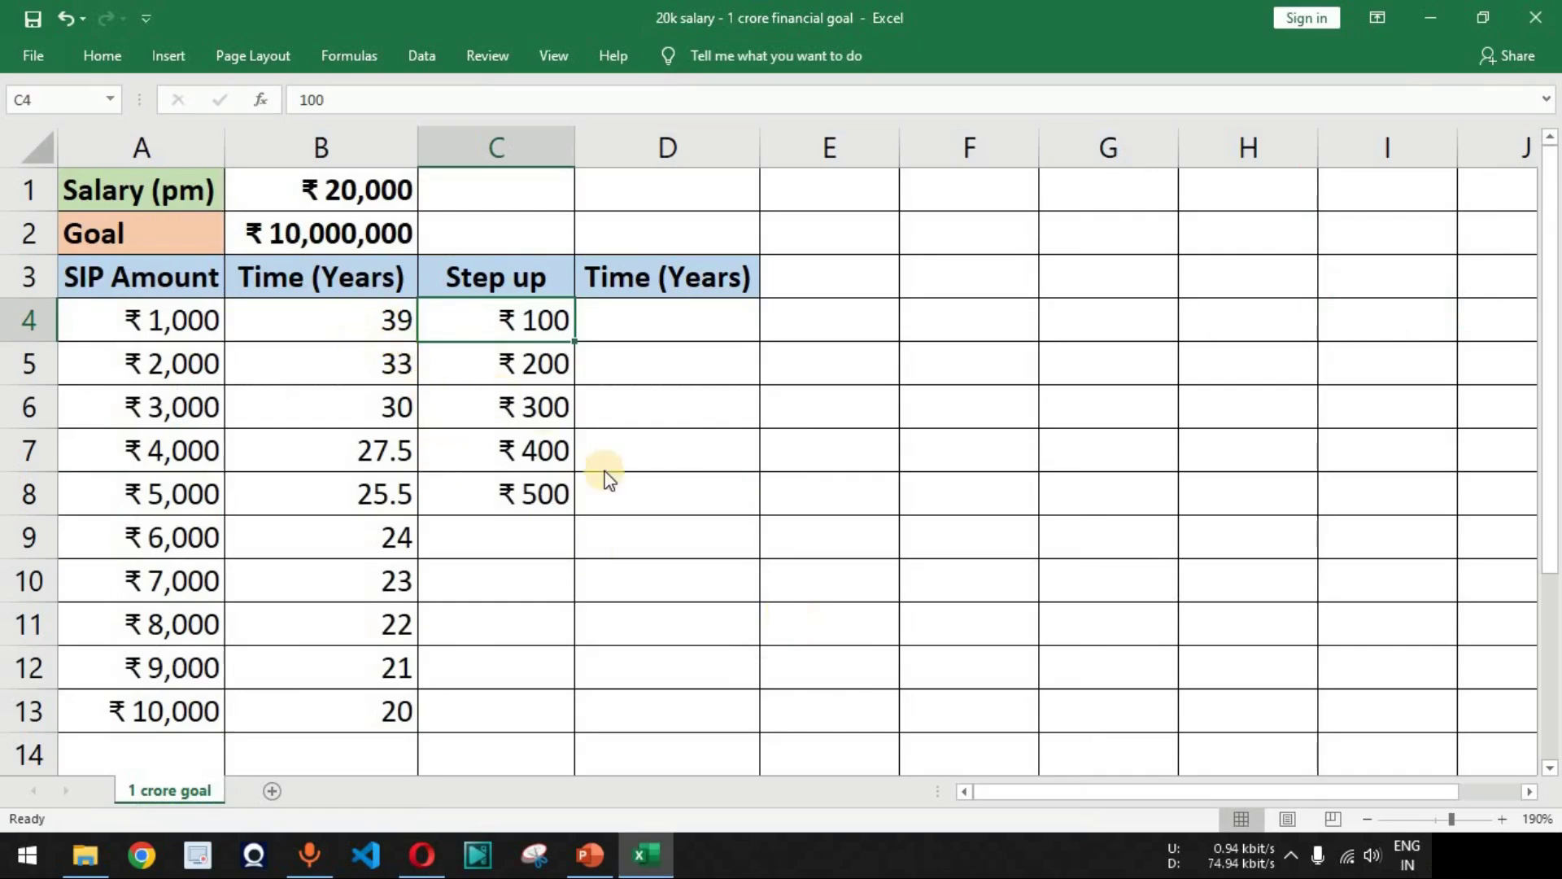
pyautogui.hotkey('alt', 'Tab')
pyautogui.write('39')
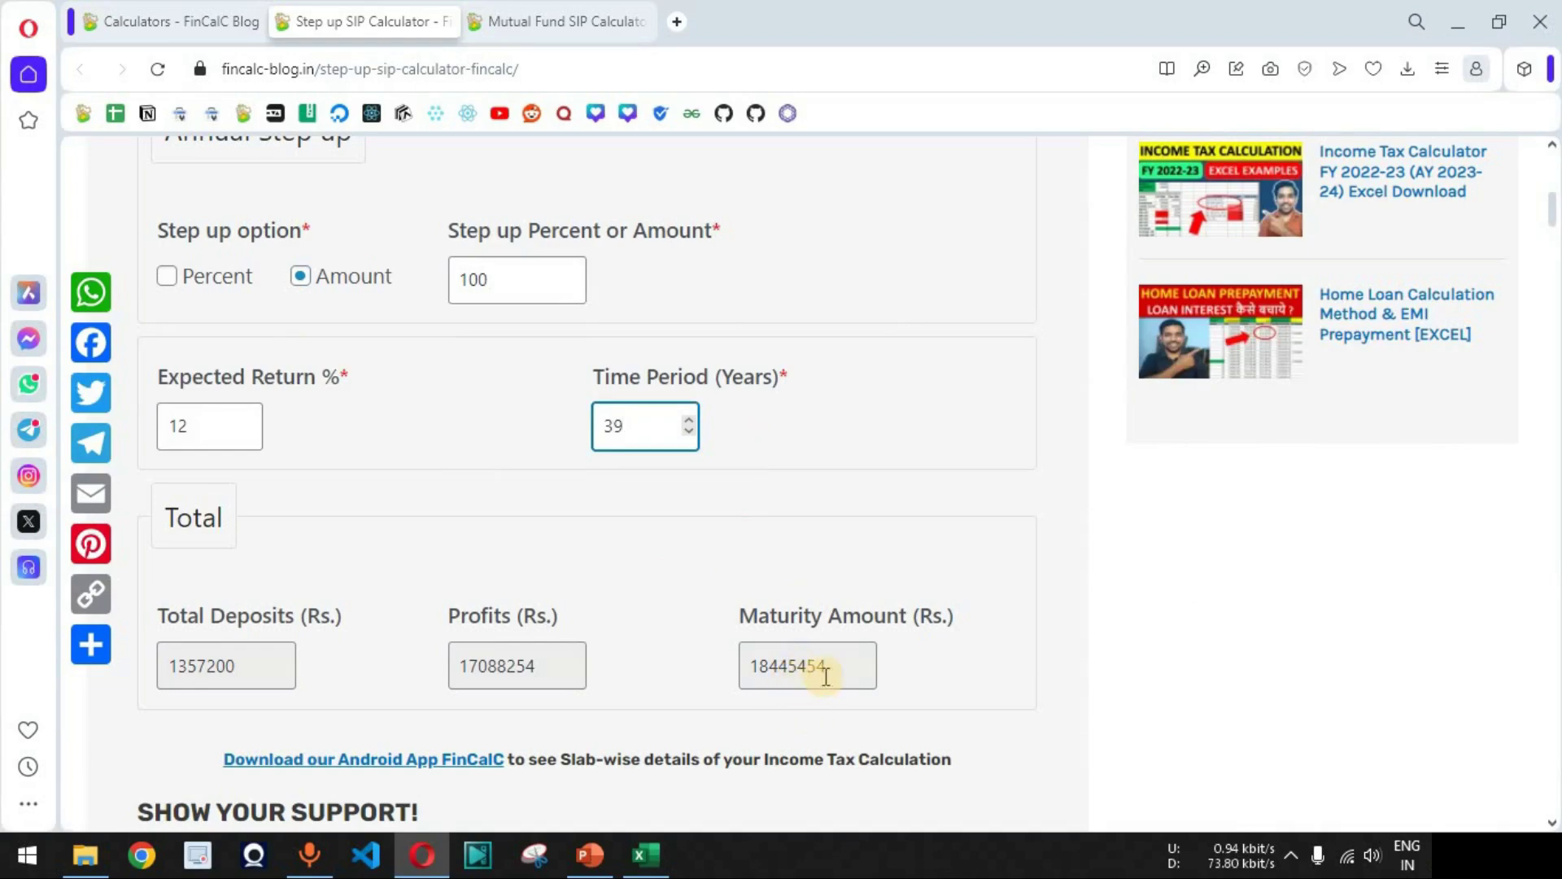
# - Compare the calculated maturity amount with the goal amount in the Excel sheet, returning to the calculator
pyautogui.moveTo(826, 675); pyautogui.dragTo(753, 720)
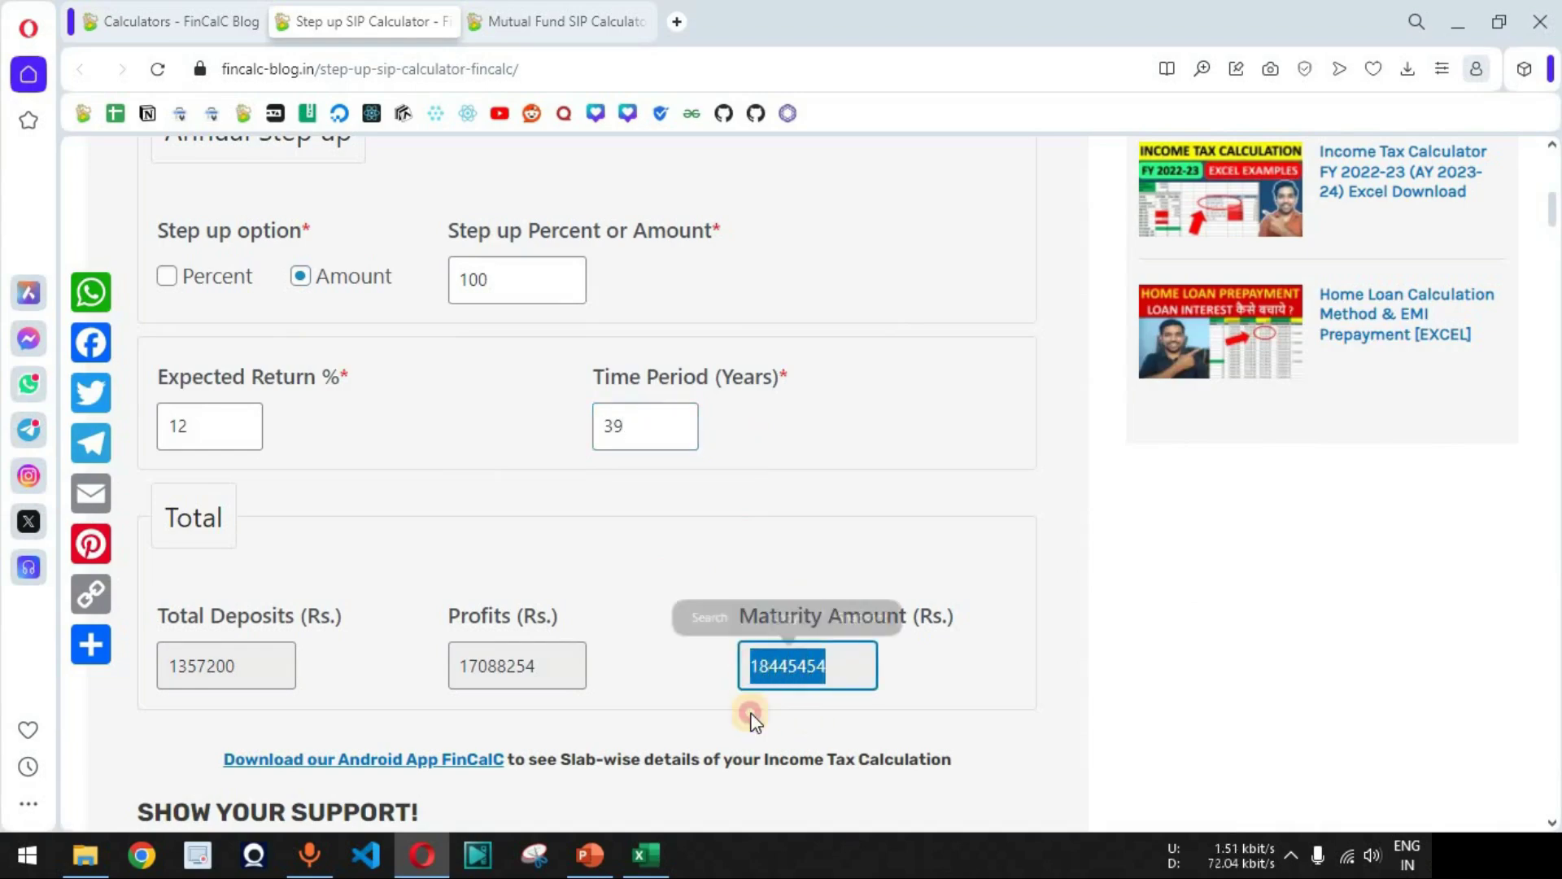
pyautogui.click(854, 677)
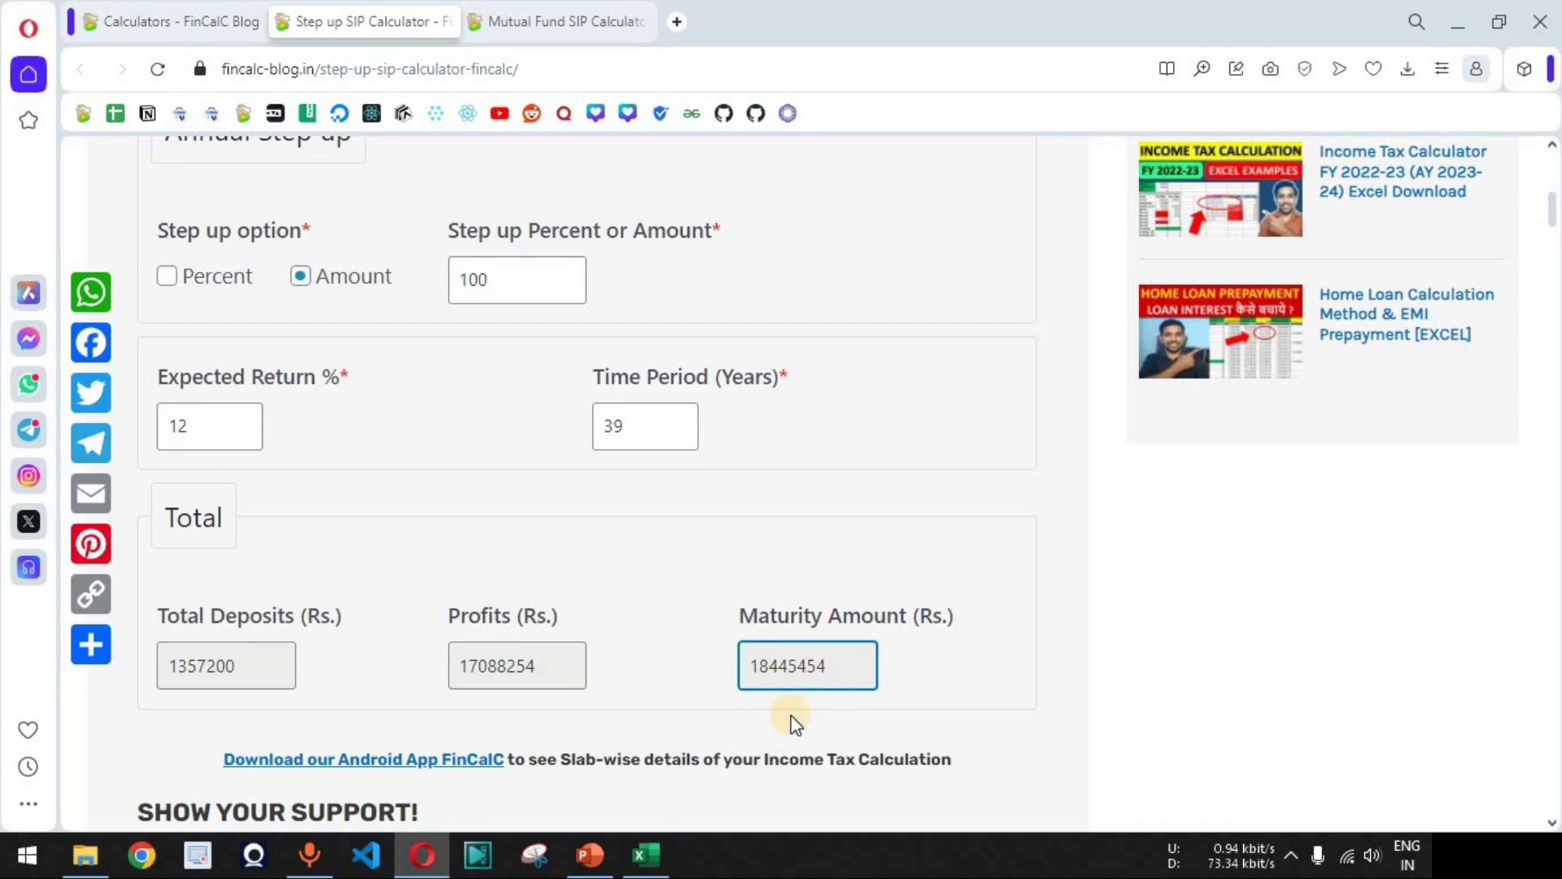
pyautogui.hotkey('alt', 'Tab')
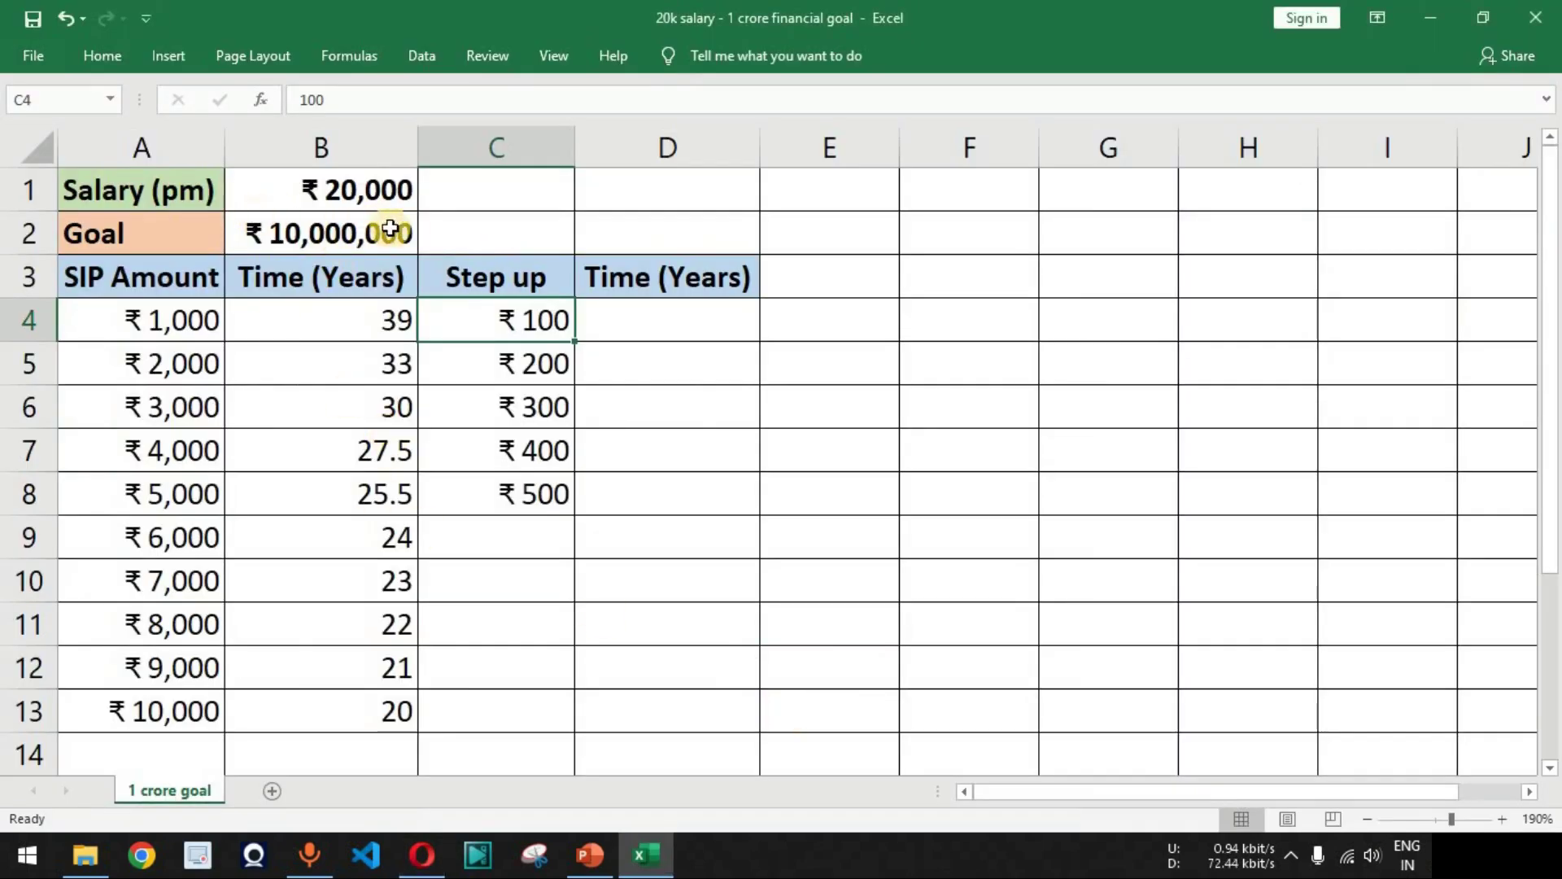
pyautogui.hotkey('alt', 'Tab')
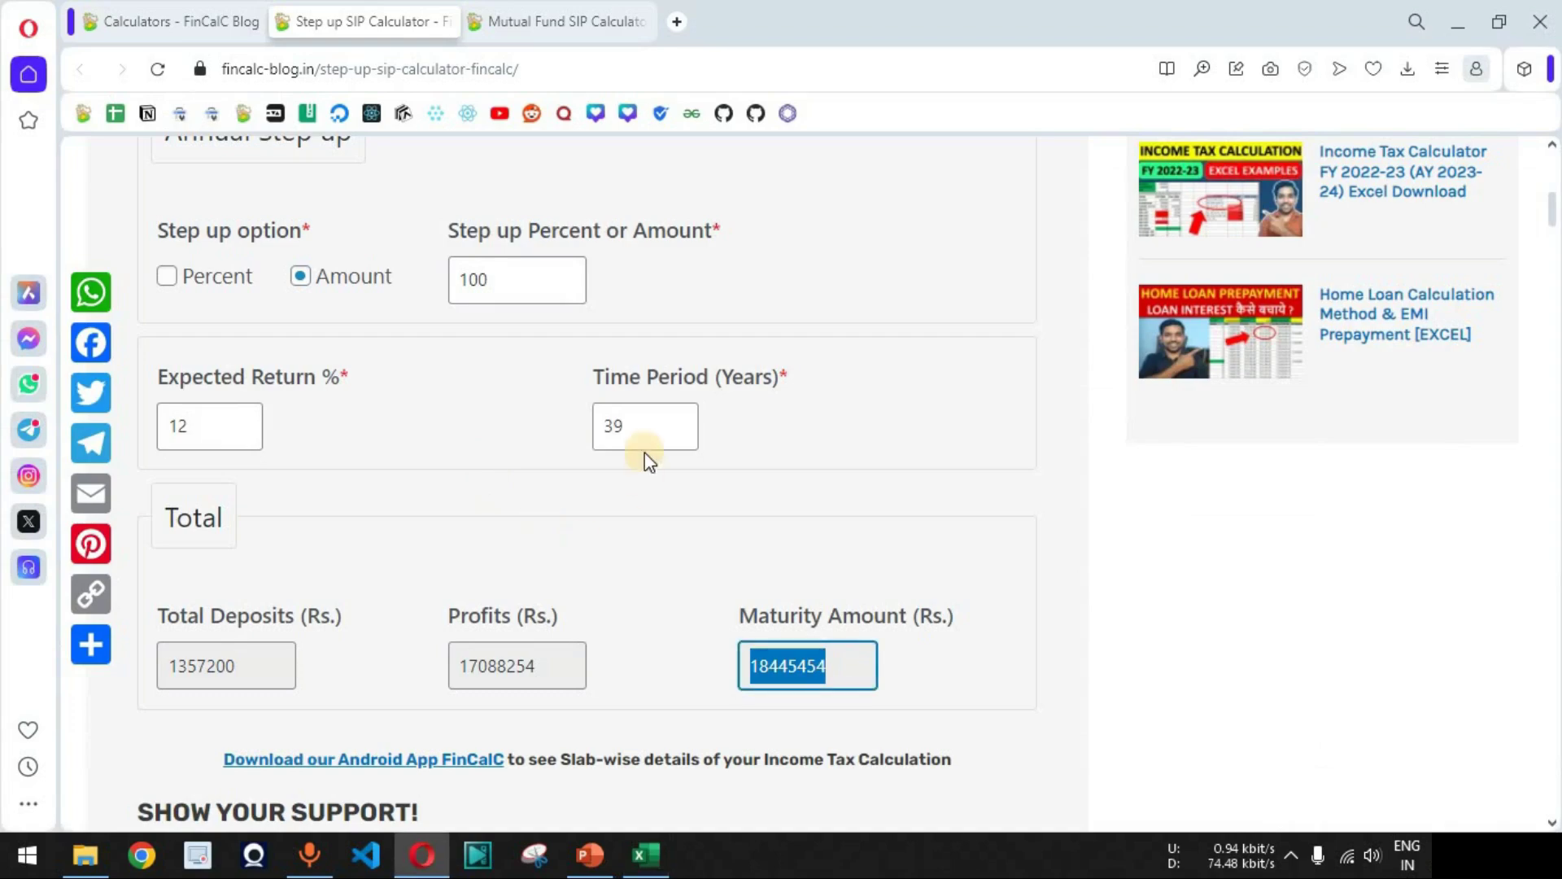
# - Reduce the time period to 34 years to bring the maturity amount close to the ₹10,000,000 goal
pyautogui.doubleClick(692, 432)
pyautogui.click(692, 432)
pyautogui.click(691, 433)
pyautogui.click(691, 432)
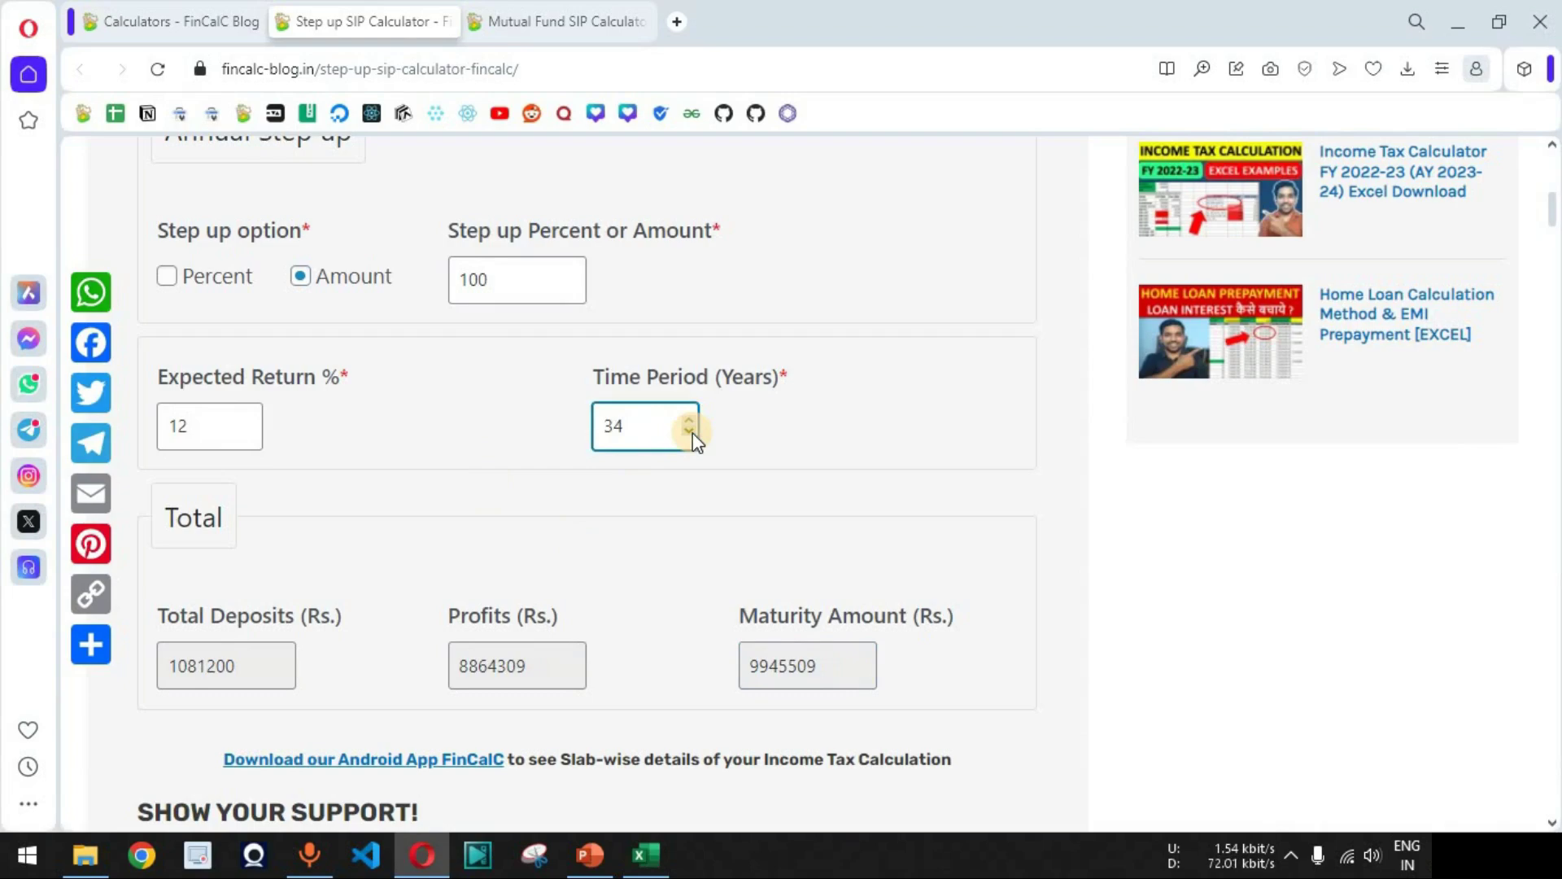
pyautogui.moveTo(636, 425); pyautogui.dragTo(599, 427)
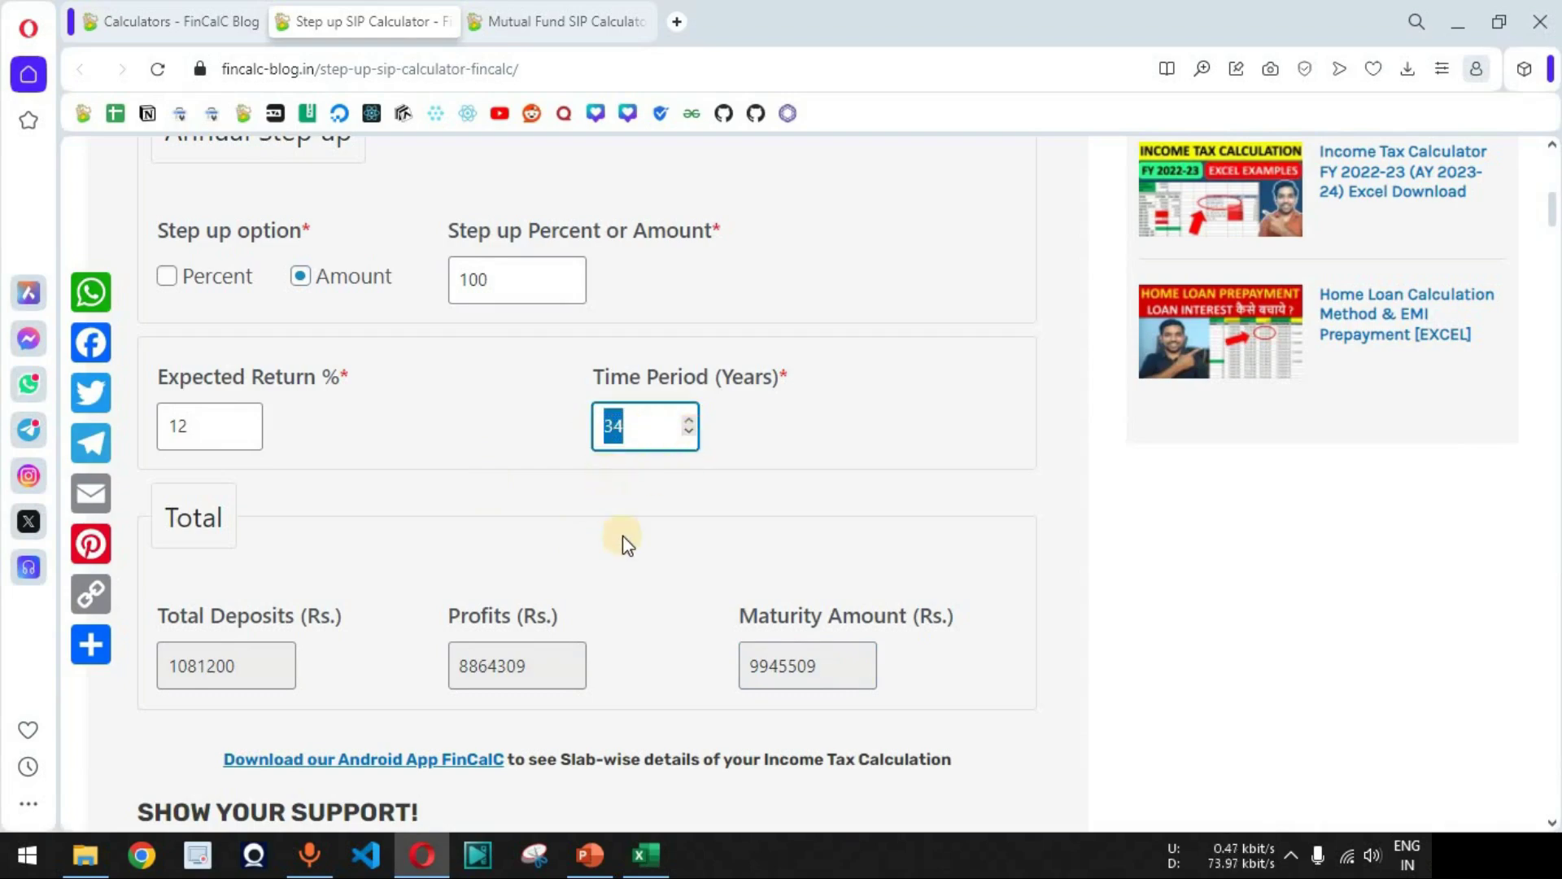